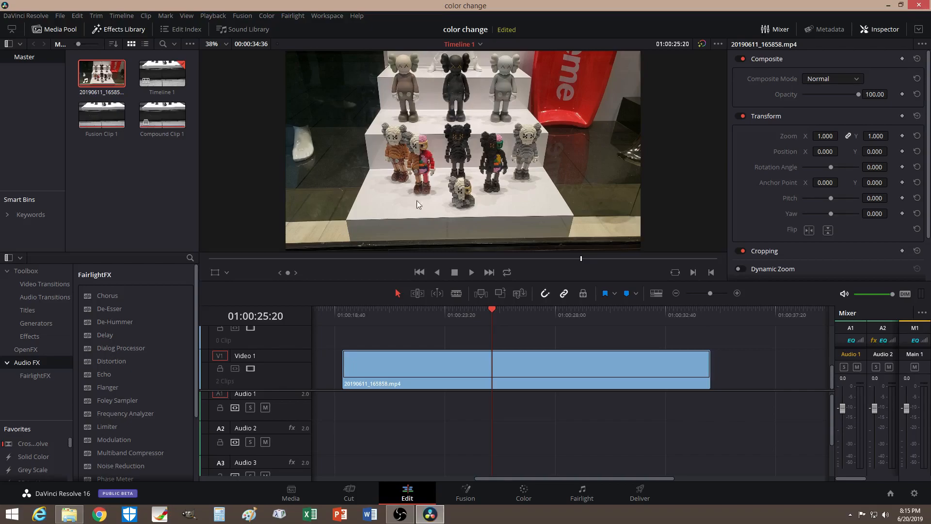
- On the Color page, display the scopes and sample the black centre figure with the HSL qualifier
left_click(523, 497)
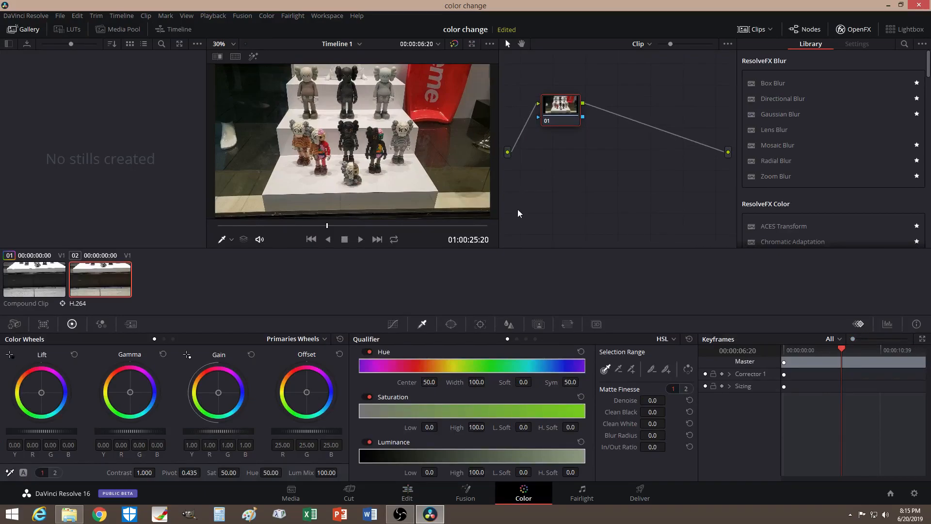
left_click(887, 324)
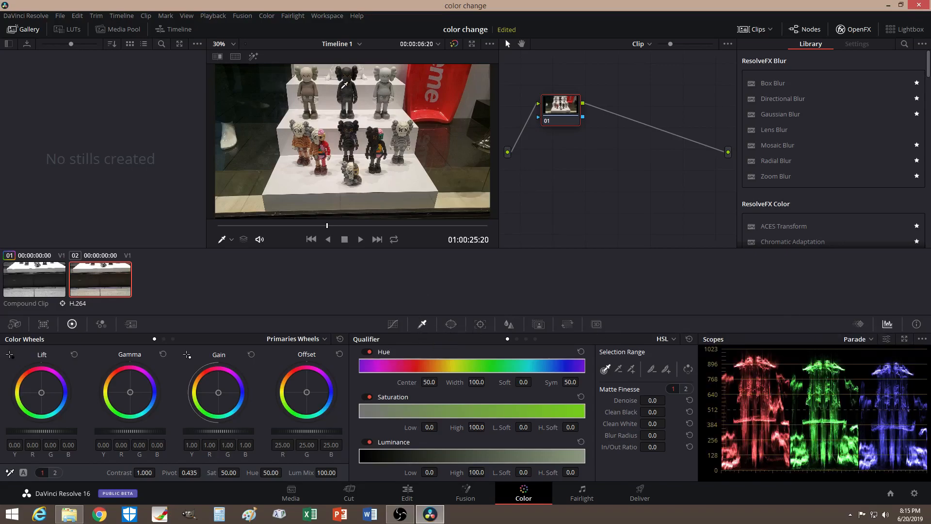
scroll(354, 111, "up", 1)
scroll(354, 169, "up", 2)
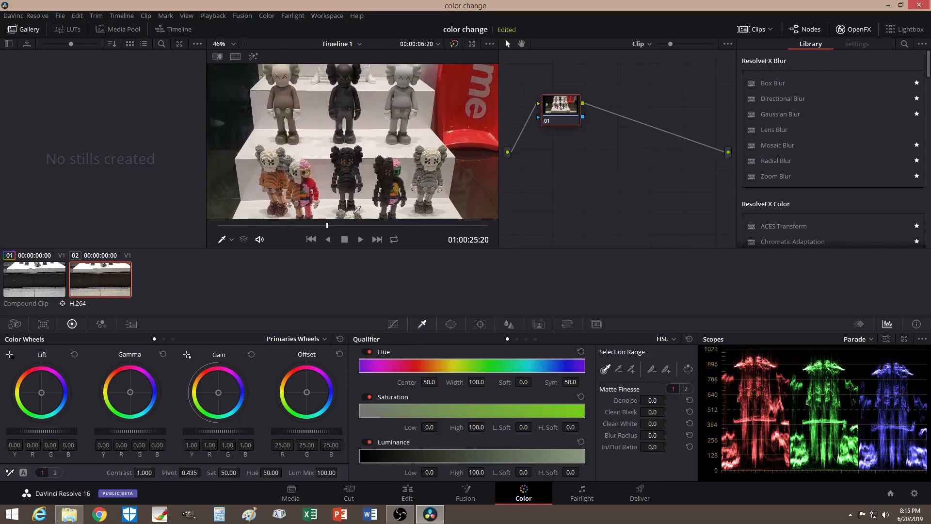
left_click(349, 113)
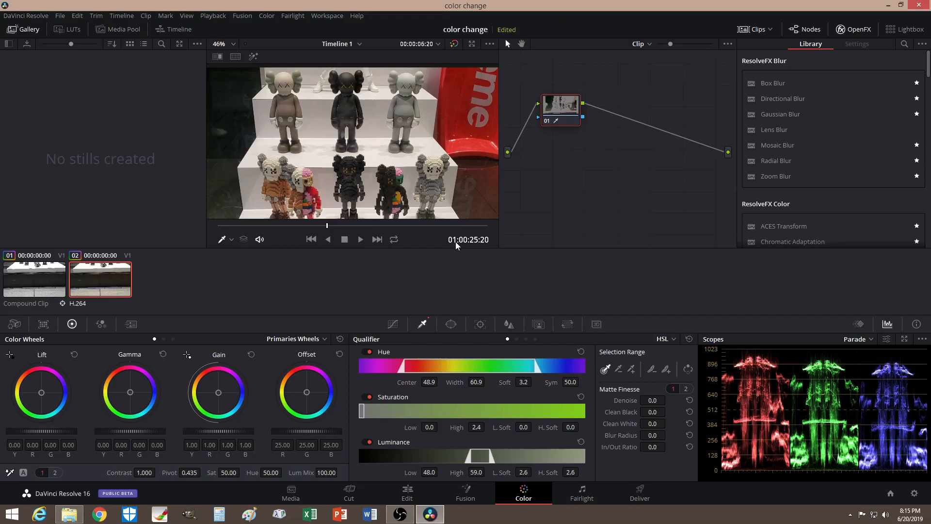
- Highlight the qualified selection and widen its Luminance range to Low 48.2 and High 62.9
left_click(254, 57)
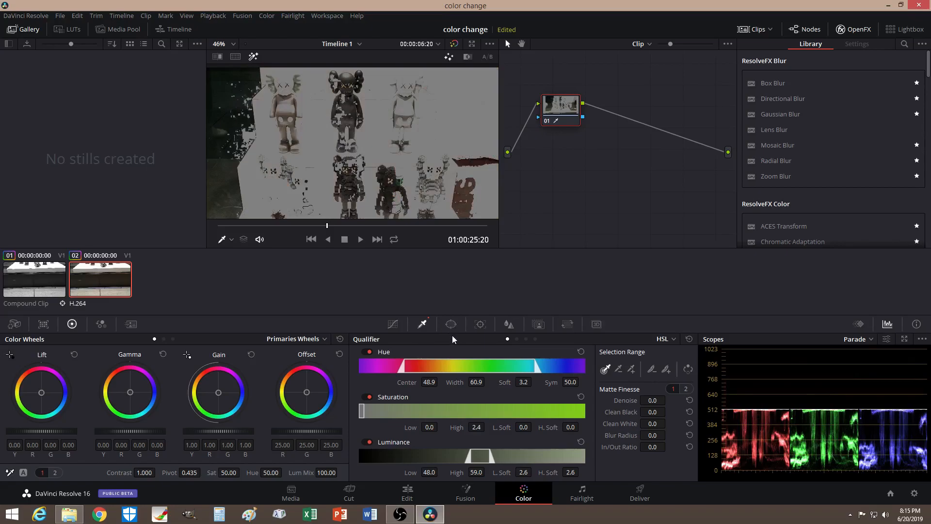
left_click_drag(490, 457, 499, 457)
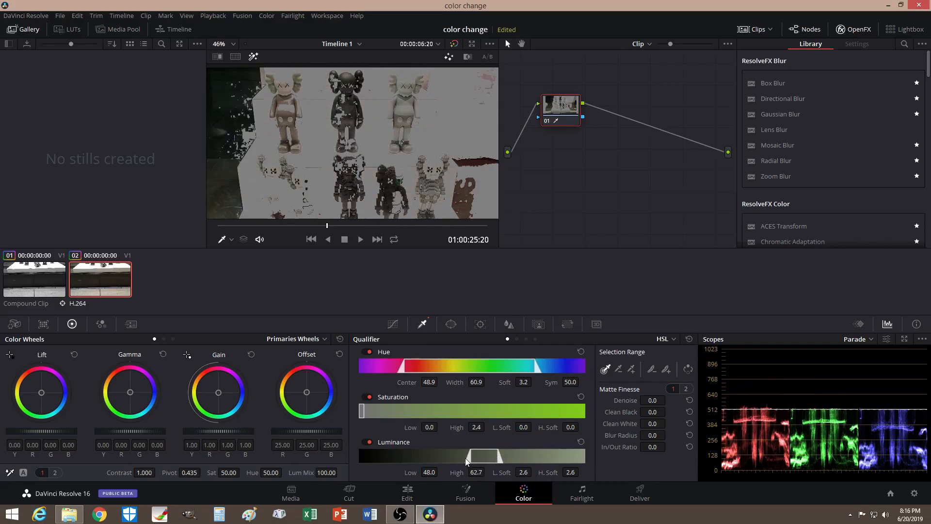
left_click_drag(473, 459, 472, 460)
- Refine the matte with Clean White 65.2, In/Out Ratio -50.2 and Blur Radius 59.6, and compare it with the highlight off and on
left_click_drag(653, 412, 668, 423)
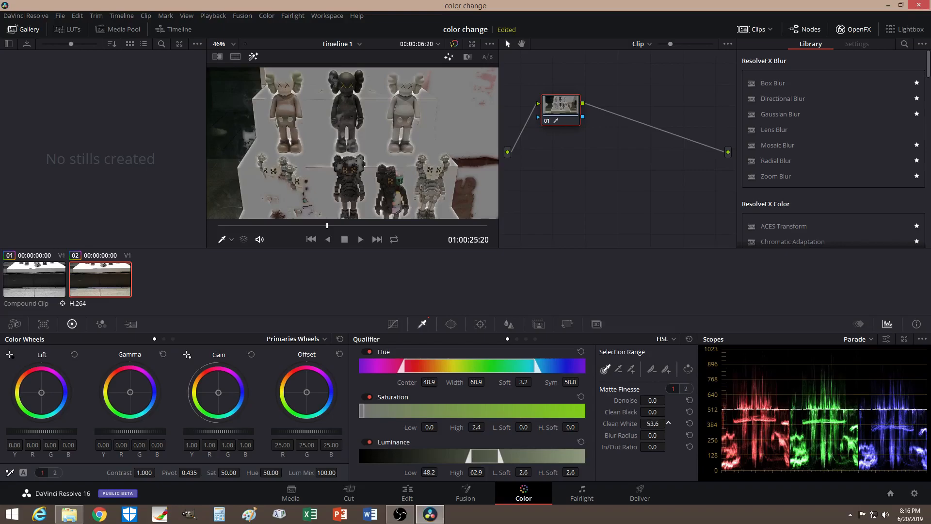
left_click_drag(668, 423, 668, 423)
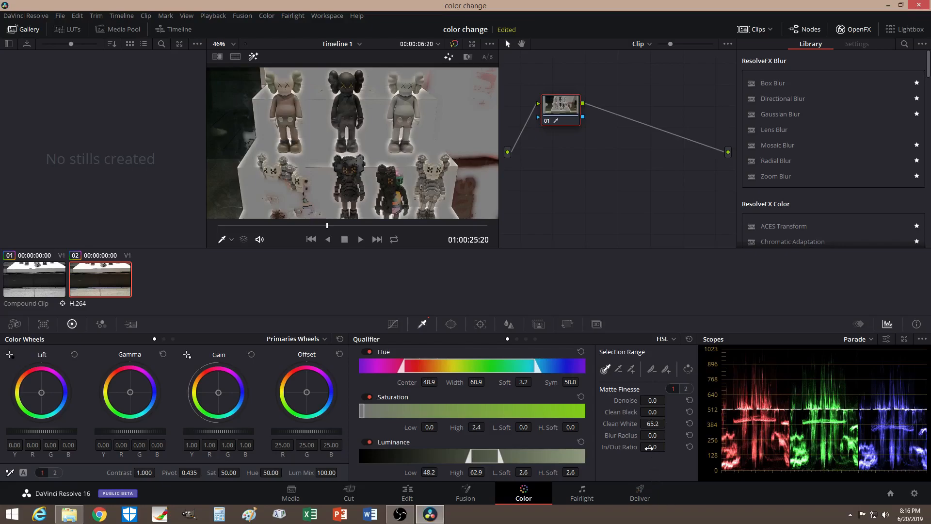
left_click_drag(668, 447, 668, 446)
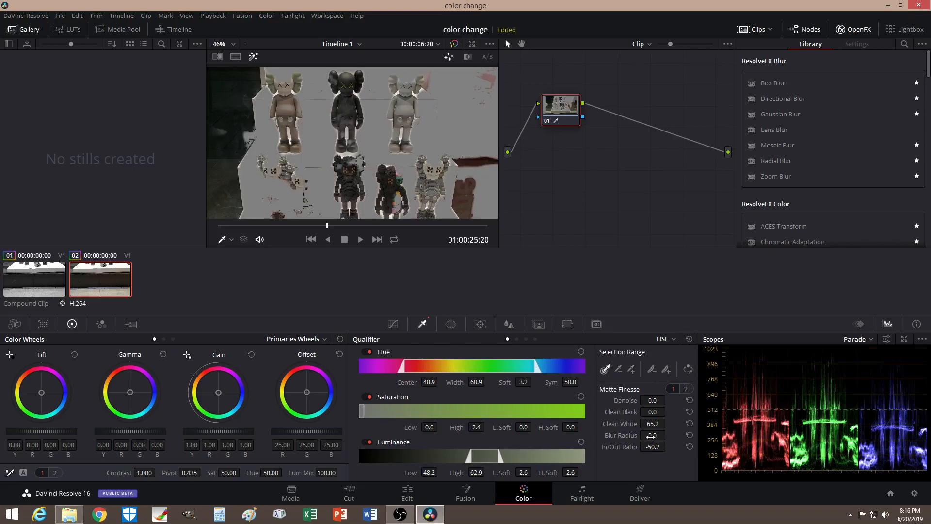
left_click_drag(668, 435, 668, 435)
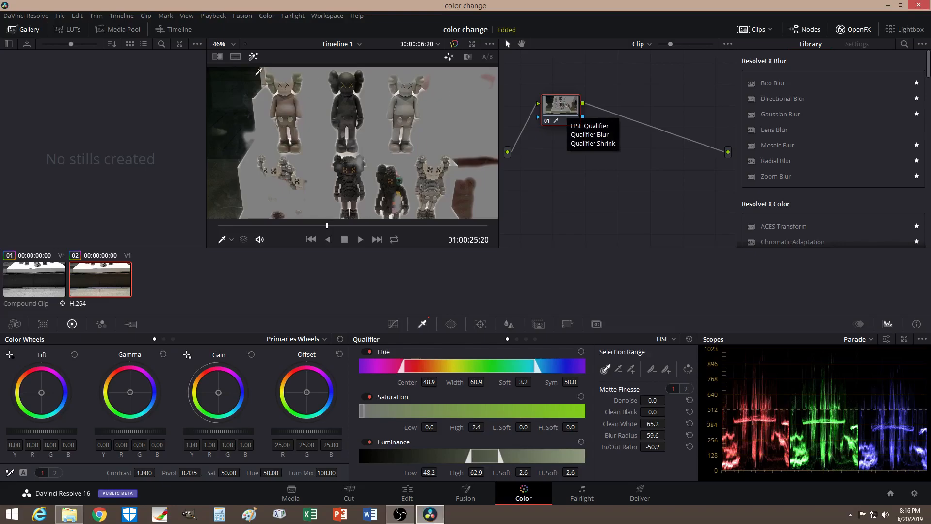
left_click(254, 57)
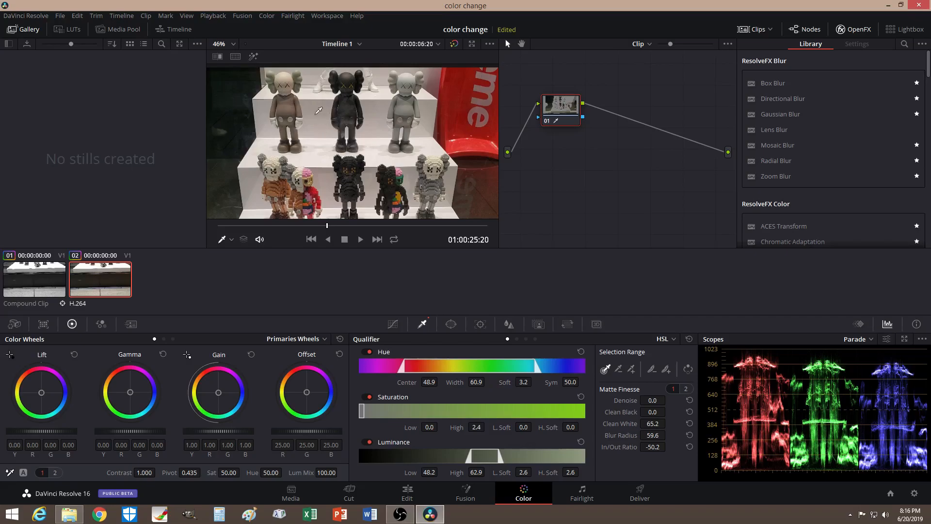
key("shift+h")
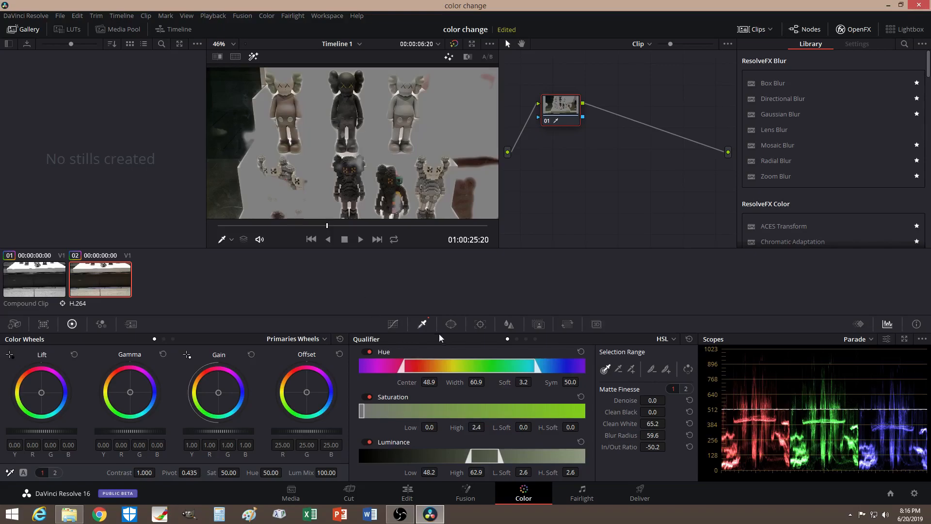
- Add a circle power window and centre it over the black figure at about Pan 49.6 and Tilt 53.9
left_click(450, 325)
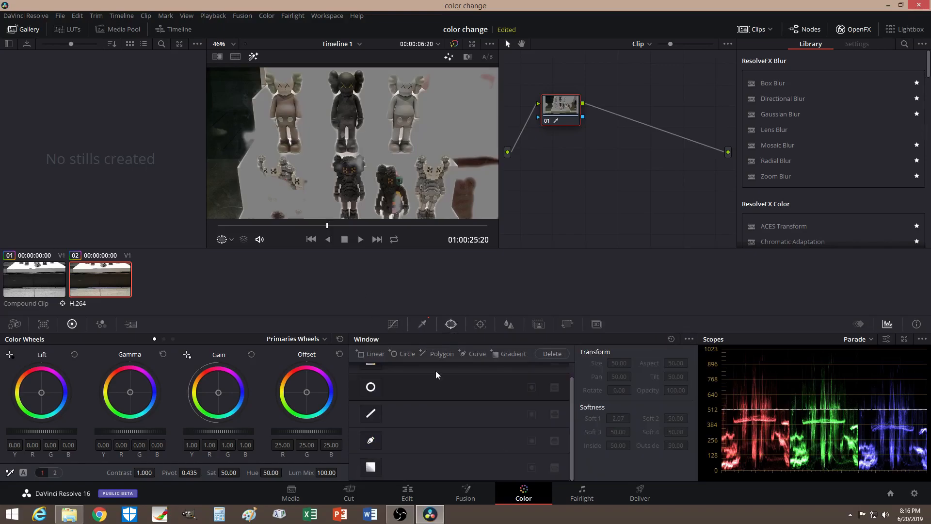
left_click(370, 387)
left_click_drag(358, 185, 347, 103)
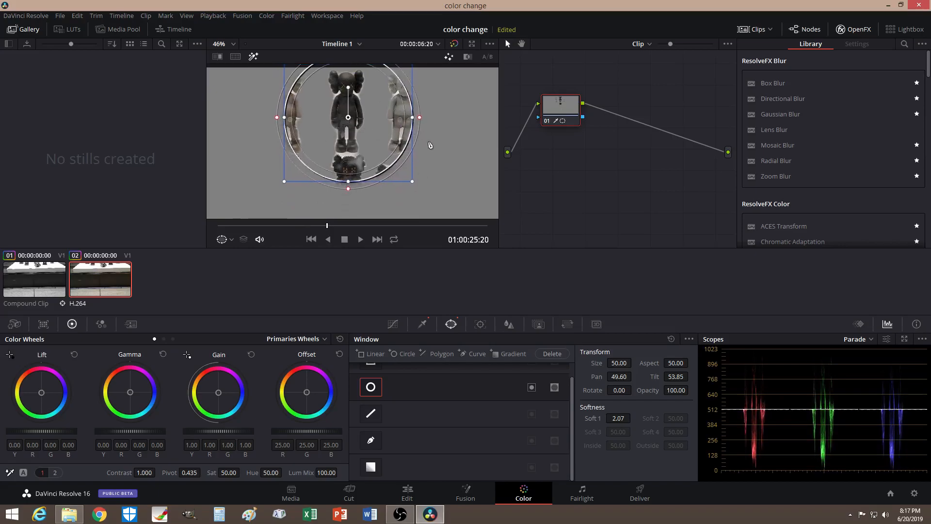
- Fit the circle window tightly around the black figure at about Size 28, Aspect 37.4, Pan 49.6 and Tilt 54.3, and check the isolated result
left_click_drag(418, 119, 387, 120)
left_click_drag(348, 188, 348, 157)
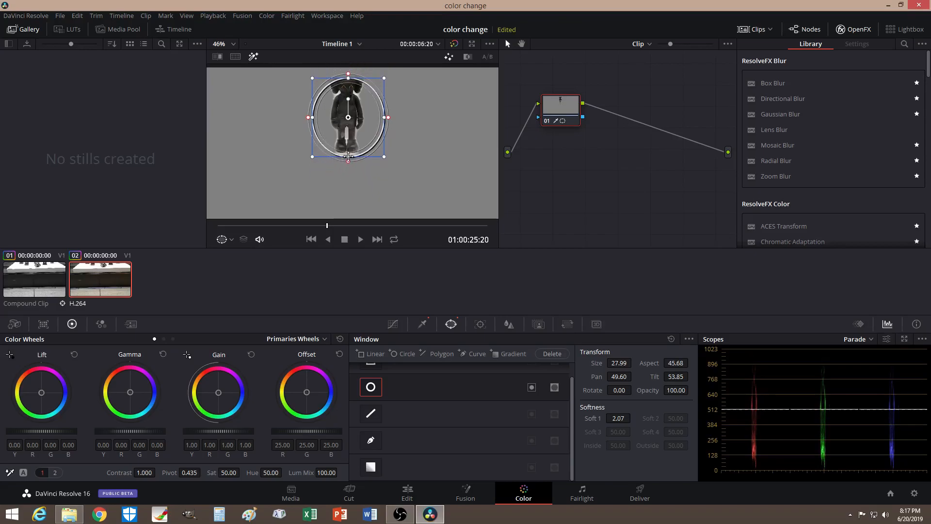
left_click_drag(348, 79, 348, 70)
left_click_drag(346, 117, 345, 108)
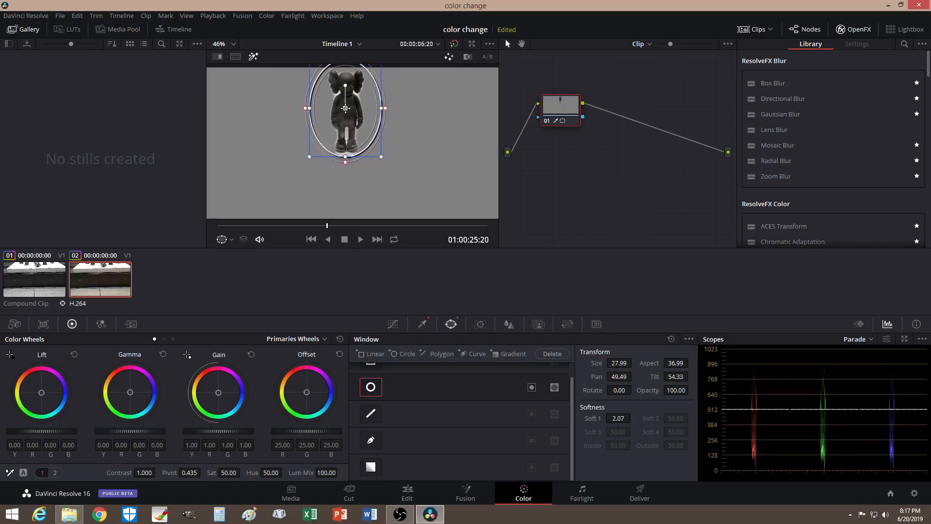
left_click_drag(346, 161, 346, 159)
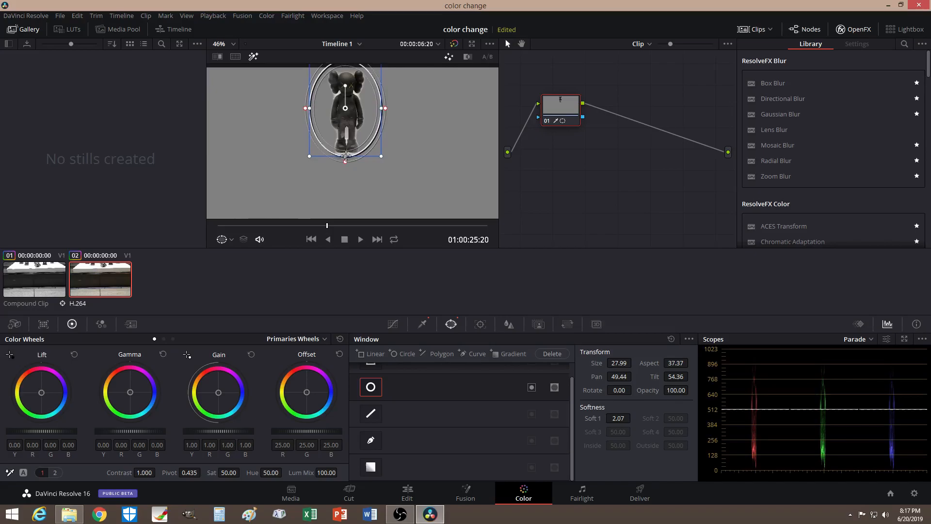
left_click_drag(346, 108, 348, 109)
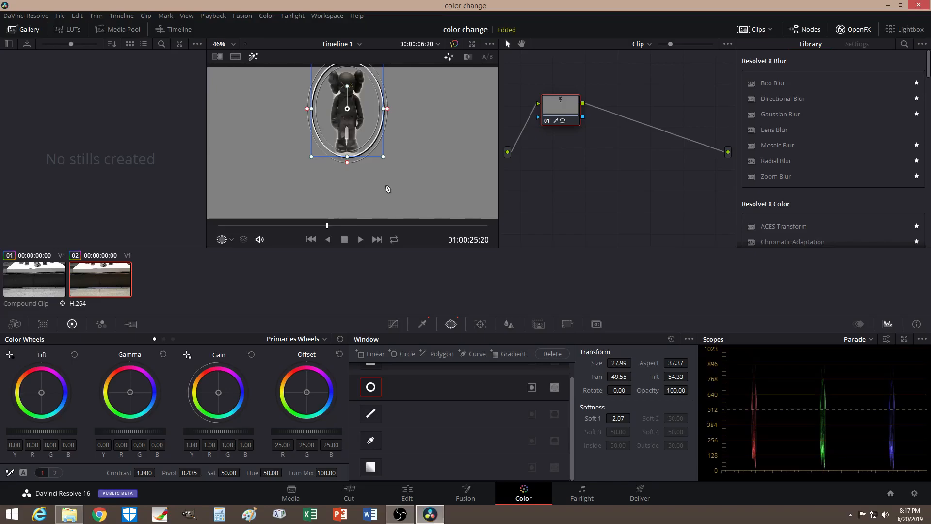
left_click(253, 59)
left_click(253, 58)
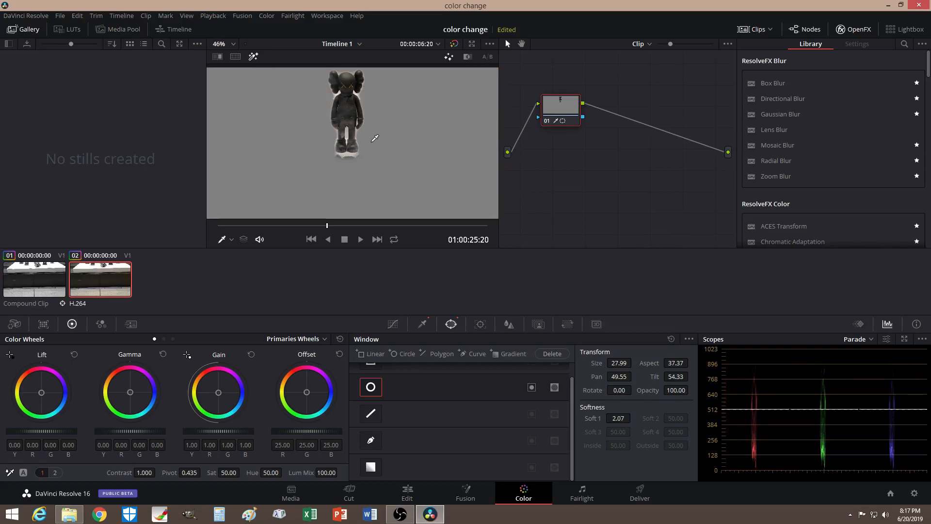
- Track the circle window forward through the clip, and backward from about 00:00:06:21
left_click(480, 324)
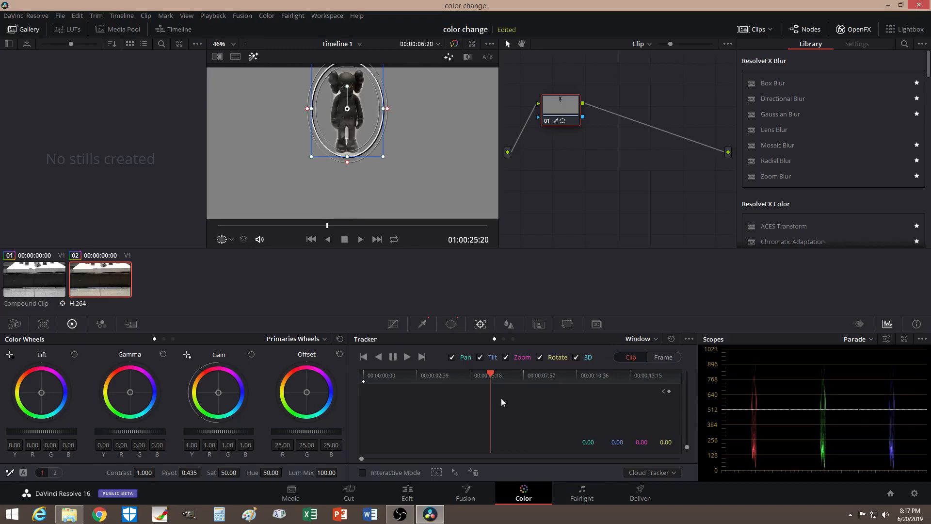
left_click(408, 357)
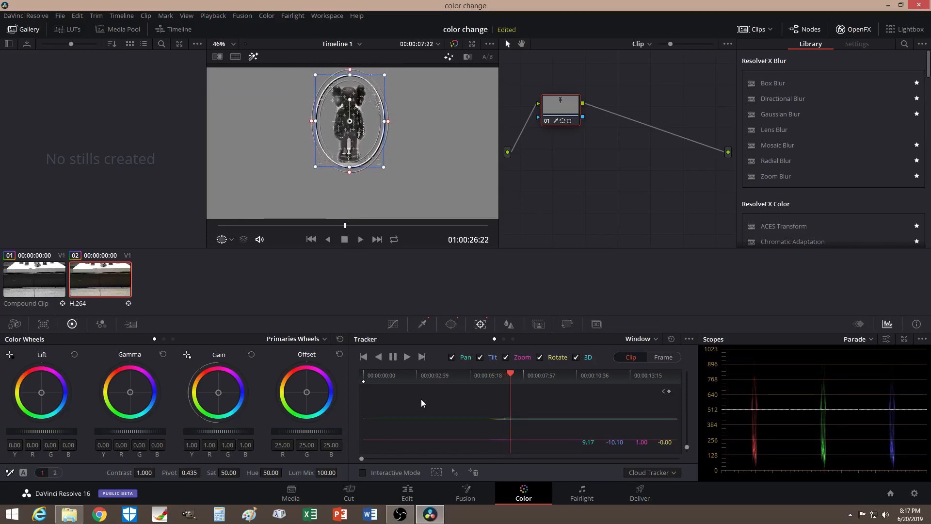
left_click(491, 382)
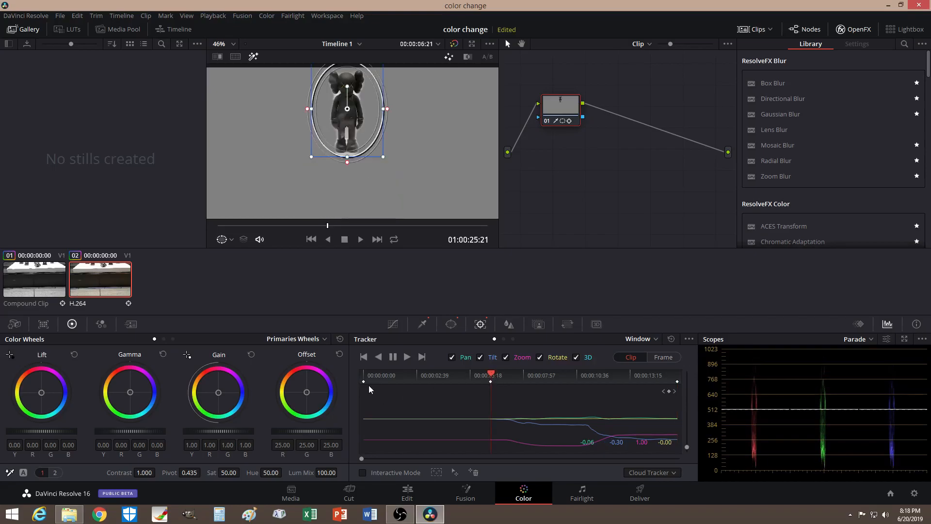
left_click(378, 357)
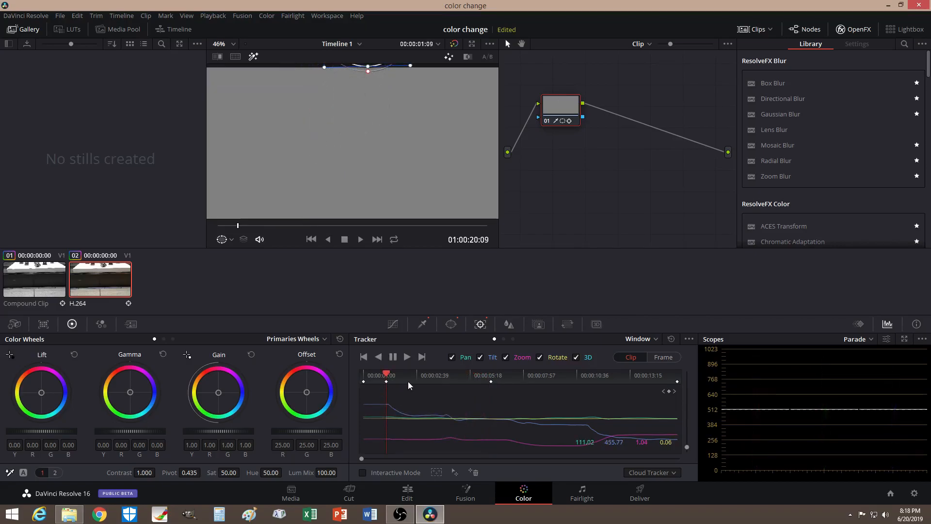
- Turn off the highlight and scrub through the clip to check that the tracked window follows the figure
left_click_drag(387, 375, 520, 371)
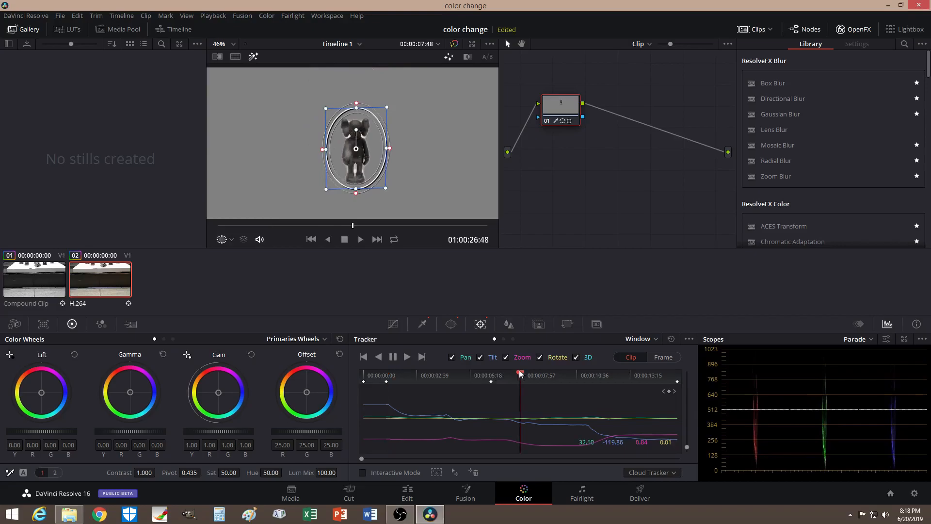
left_click(252, 57)
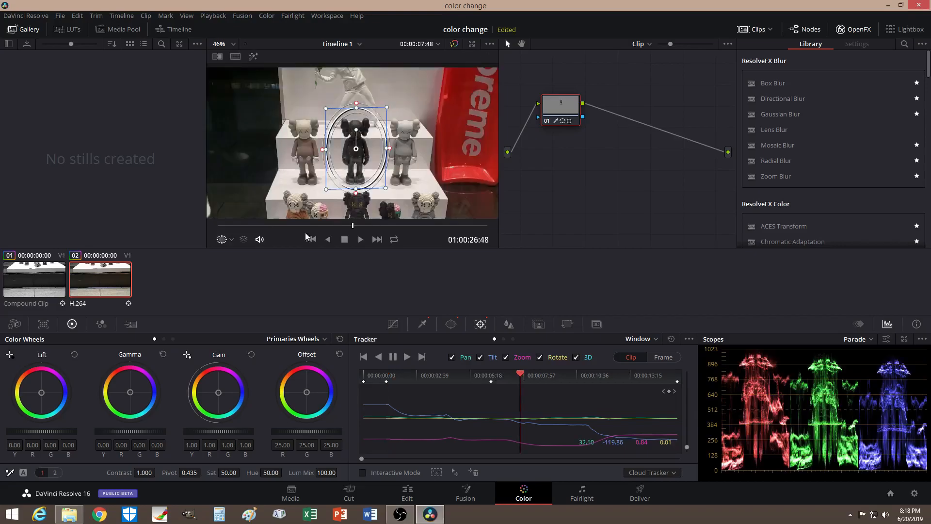
left_click(519, 375)
mouse_move(499, 375)
left_mouse_down()
mouse_move(475, 376)
mouse_move(537, 375)
mouse_move(492, 372)
mouse_move(515, 374)
left_mouse_up()
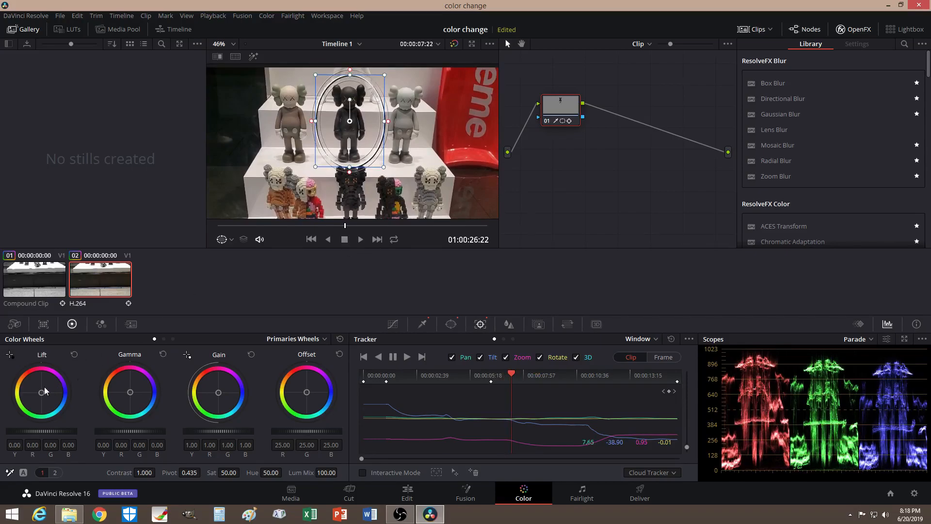
- Try tinting the isolated figure blue with Lift at about red -0.03, green -0.01 and blue 0.20
mouse_move(41, 396)
left_mouse_down()
mouse_move(51, 389)
mouse_move(41, 382)
mouse_move(40, 394)
mouse_move(50, 394)
left_mouse_up()
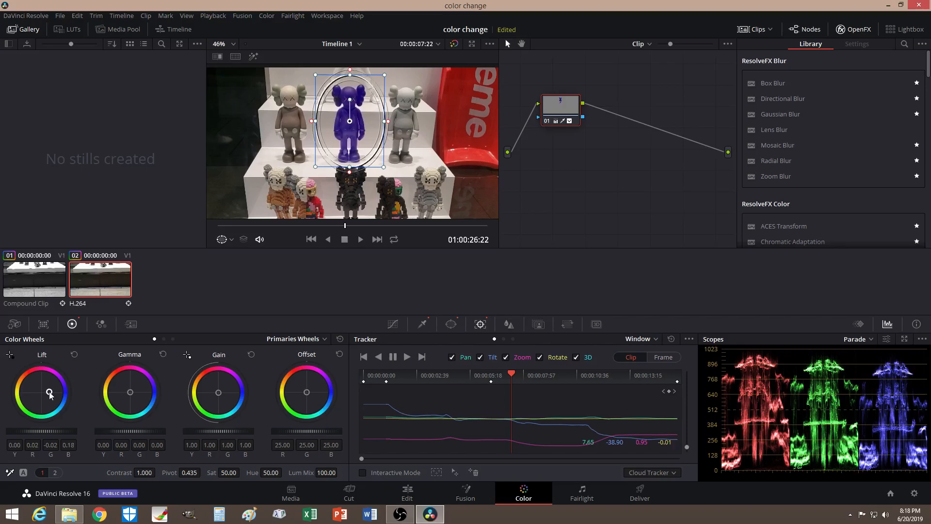
left_click_drag(50, 394, 50, 393)
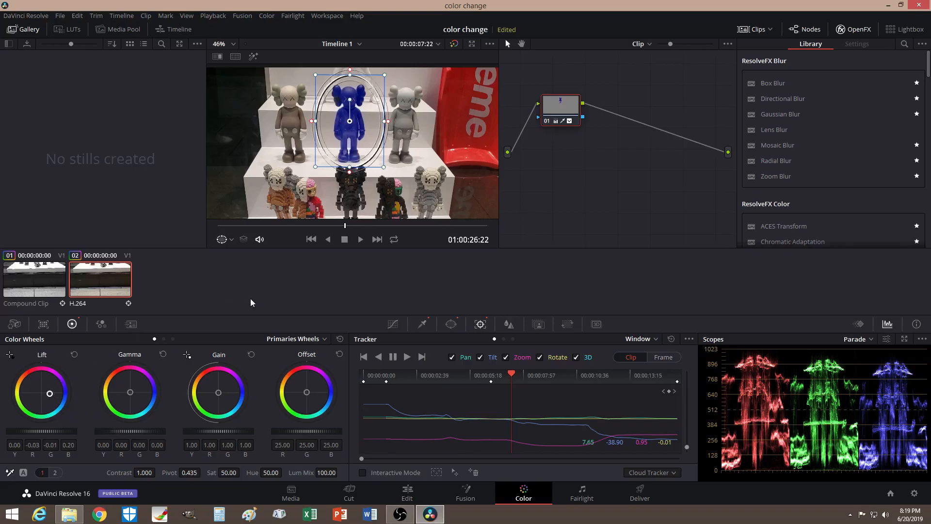
- Reset the Lift adjustment and start keyframing Corrector 1 at 00:00:02:43 with a slight Lift blue of 0.02
left_click(860, 324)
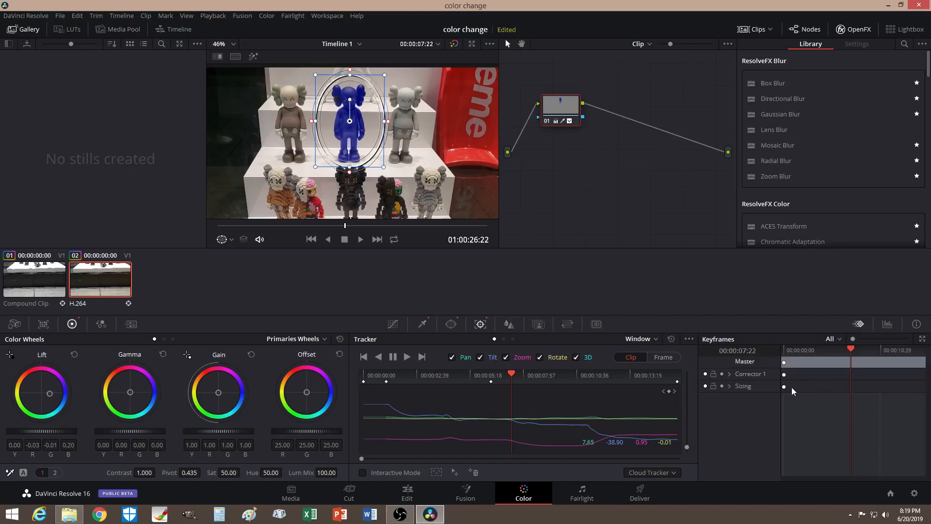
left_click(73, 354)
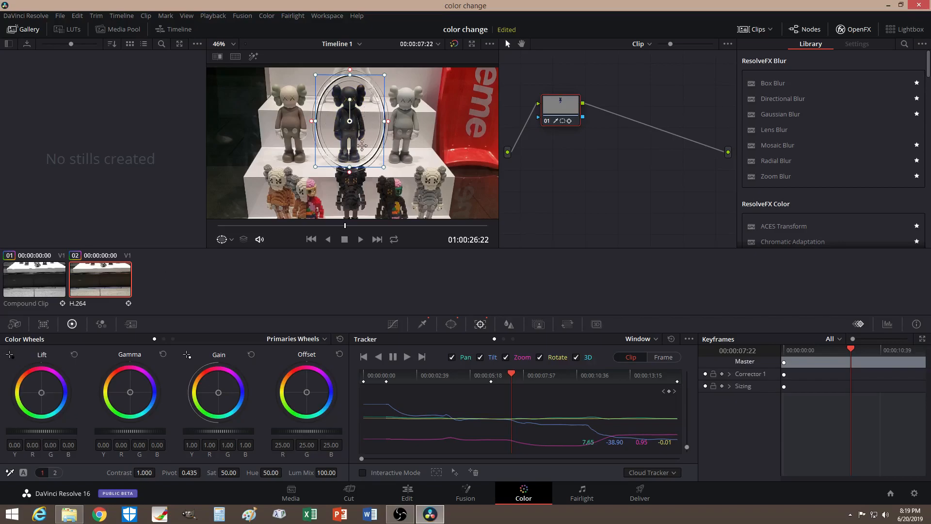
left_click_drag(852, 348, 802, 351)
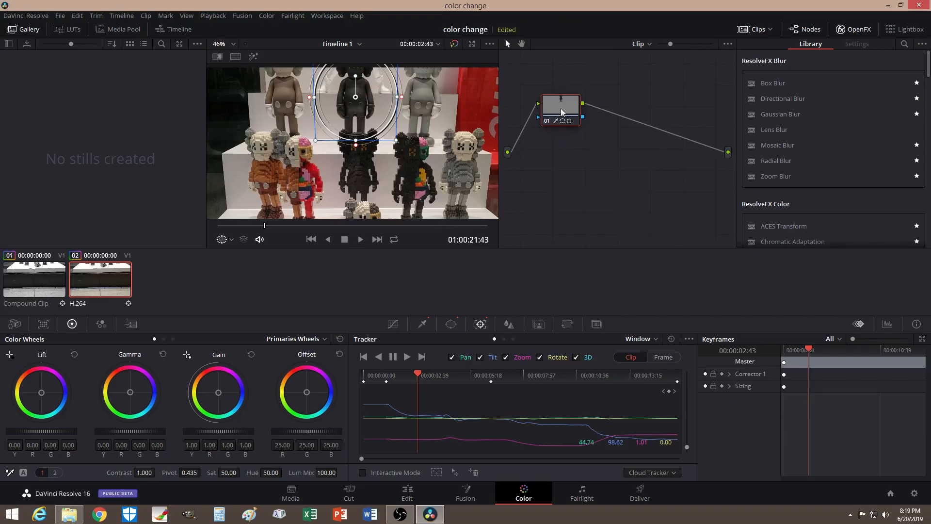
left_click(722, 374)
left_click_drag(41, 397, 42, 393)
- Keyframe the figure's blue tint at 00:00:03:58 with Lift green -0.02 and blue 0.17, and check it at 00:00:06:16
left_click_drag(808, 348, 821, 350)
scroll(387, 180, "down", 4)
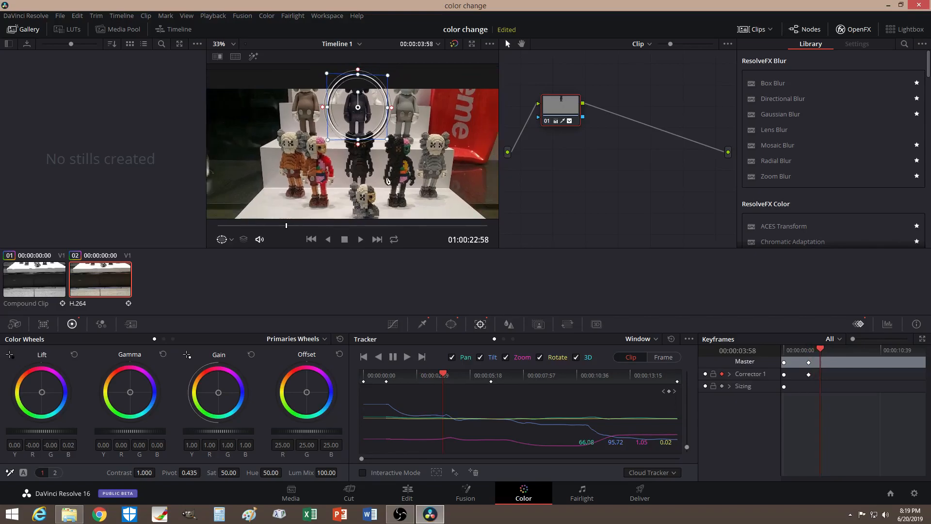
scroll(381, 156, "up", 2)
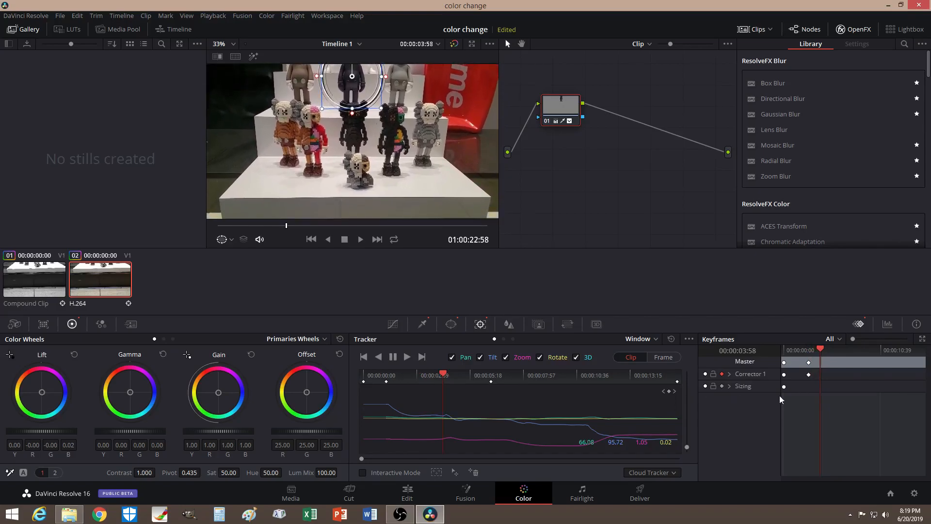
left_click_drag(44, 391, 49, 392)
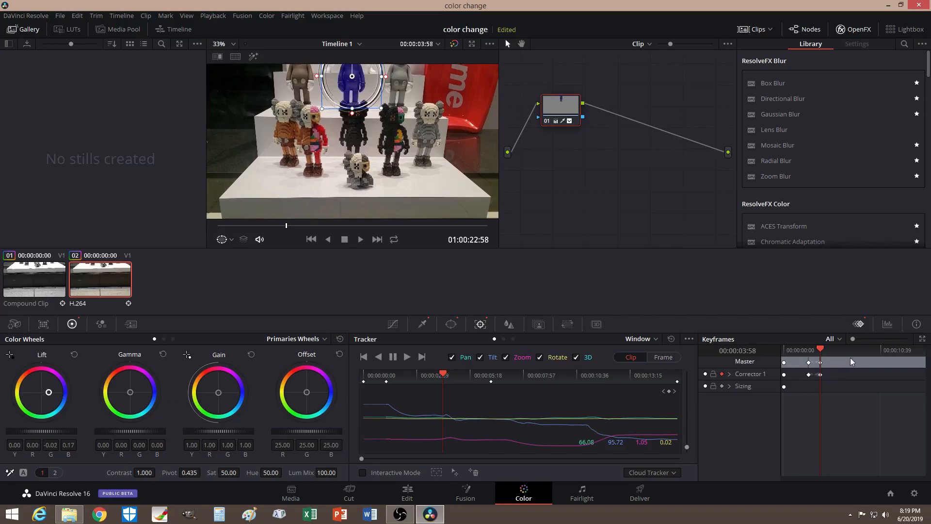
left_click_drag(822, 350, 841, 350)
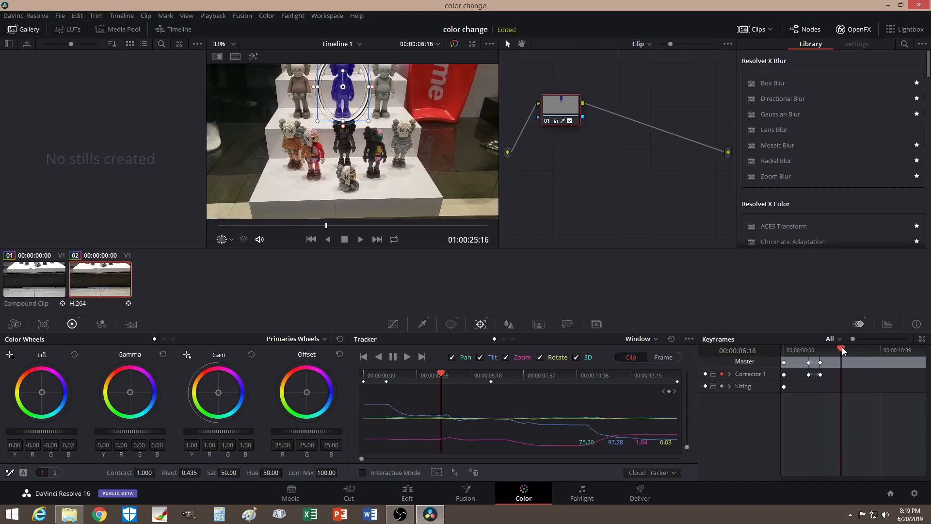
- Keyframe the figure's Lift at red 0.12, green -0.06, blue 0.20 on 00:00:06:16 and about red -0.29, green 0.07, blue 0.14 on 00:00:09:20
left_click_drag(44, 395, 49, 386)
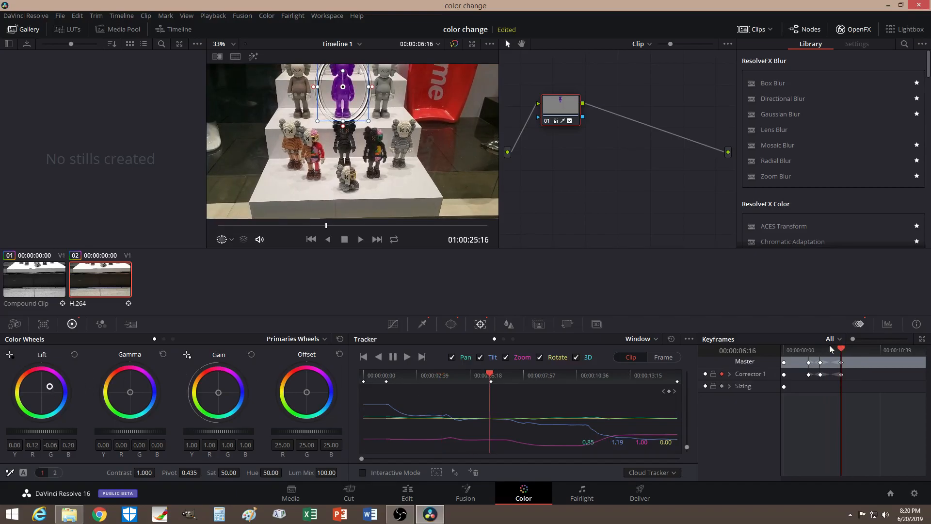
left_click_drag(842, 349, 869, 351)
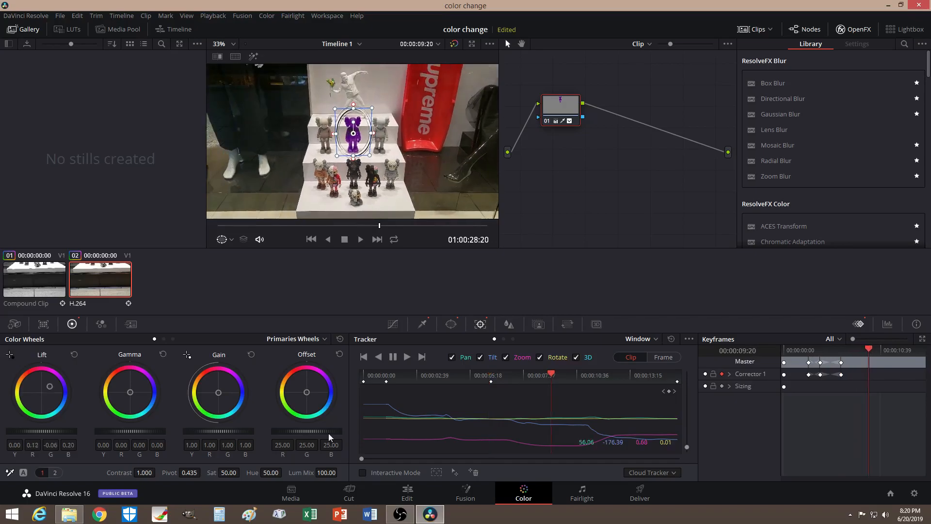
mouse_move(47, 403)
left_mouse_down()
mouse_move(51, 389)
mouse_move(47, 407)
left_mouse_up()
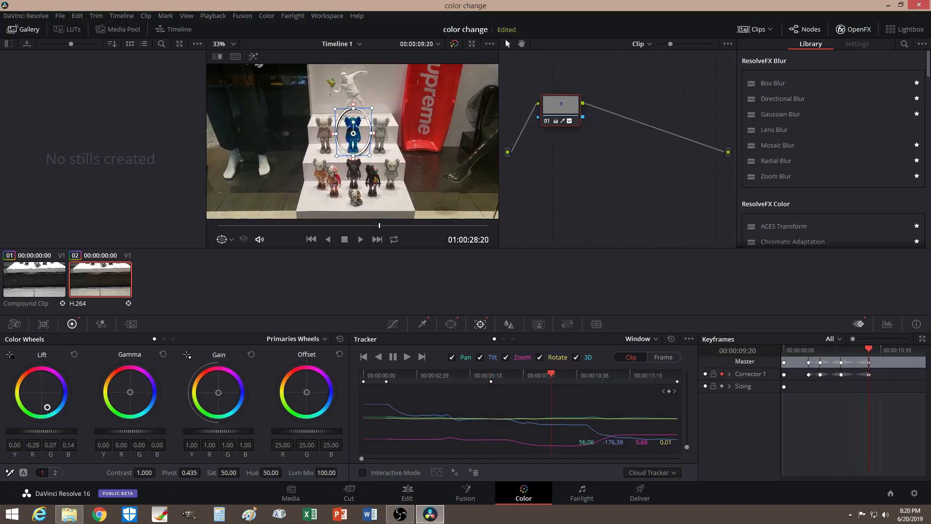
- Keyframe the figure's Lift at red 0.15, green -0.04, blue -0.09 on 00:00:11:54 and red 0.06, green 0.00, blue -0.22 on 00:00:12:56
left_click_drag(870, 354, 897, 358)
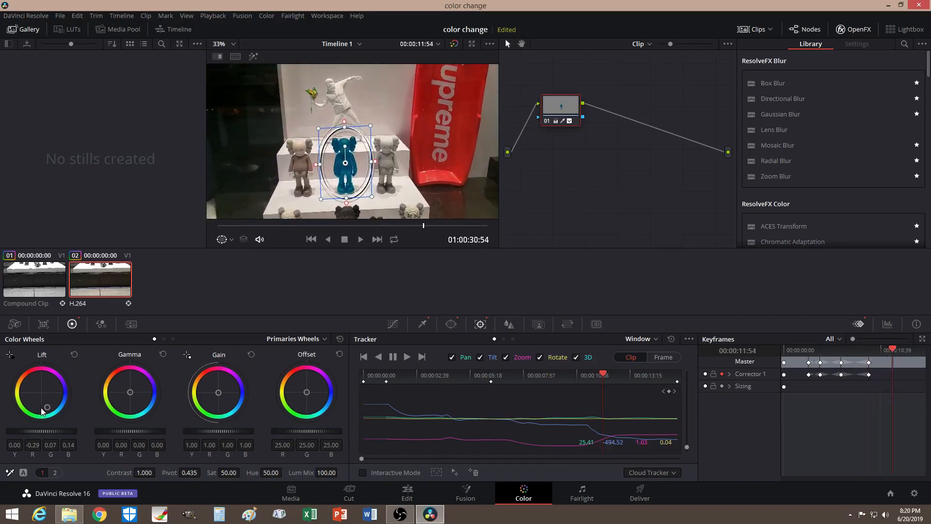
left_click_drag(47, 411, 38, 386)
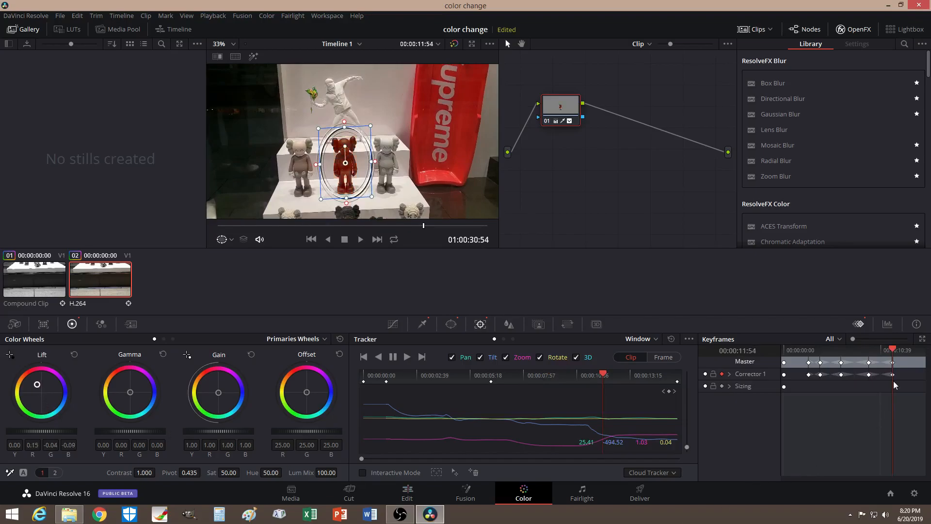
left_click_drag(893, 348, 902, 349)
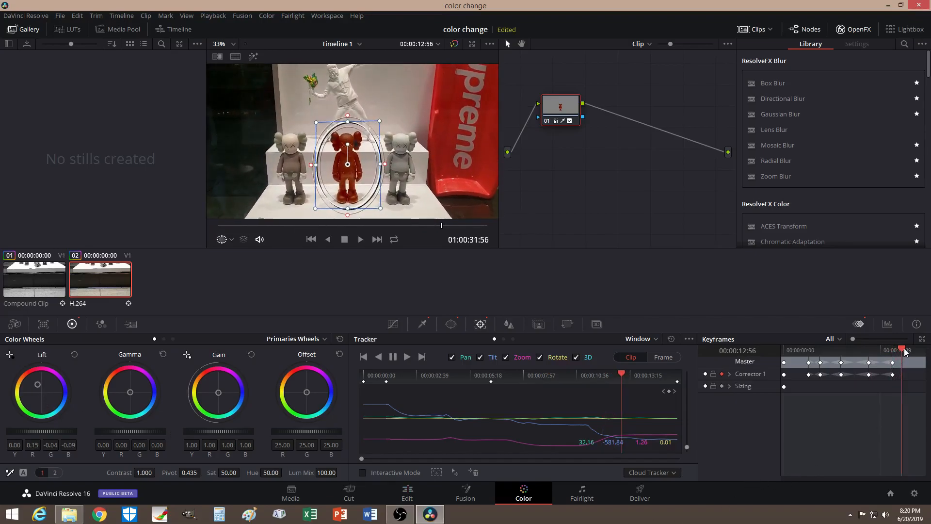
left_click_drag(38, 384, 31, 389)
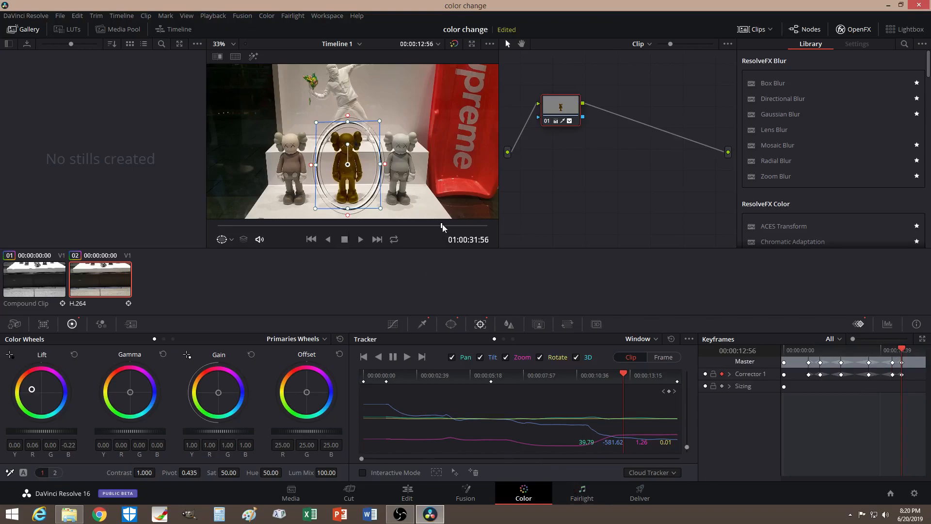
- Inspect the tinted figure up close at 00:00:13:32 on the Edit page, and return to the Color page
mouse_move(442, 226)
left_mouse_down()
mouse_move(427, 225)
mouse_move(451, 227)
left_mouse_up()
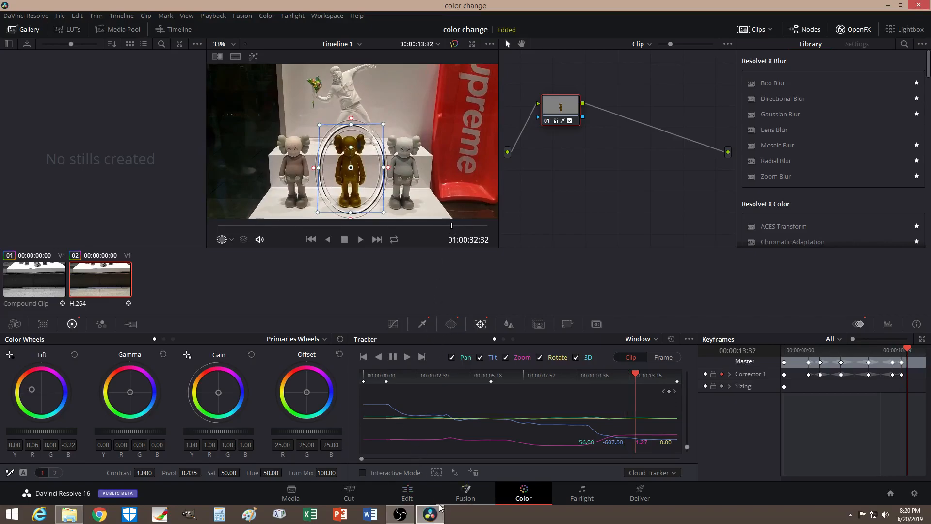
left_click(411, 496)
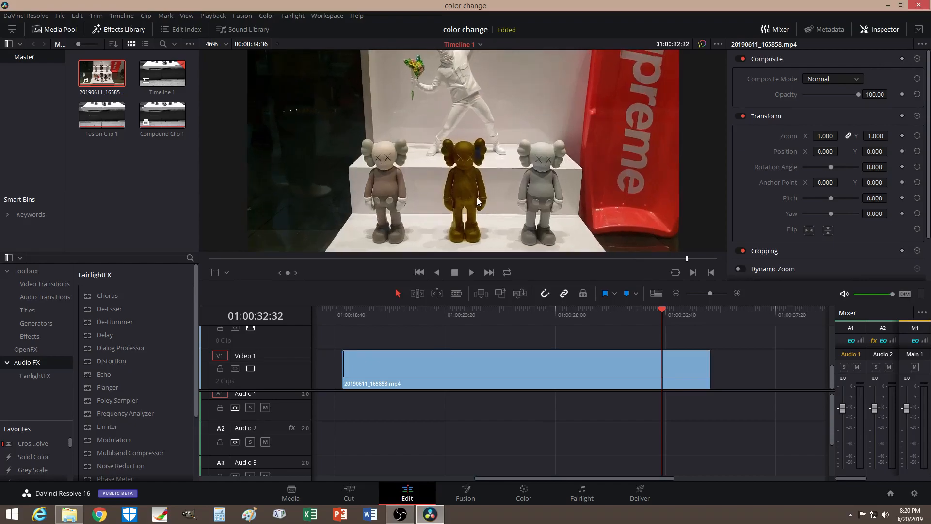
scroll(478, 201, "up", 5)
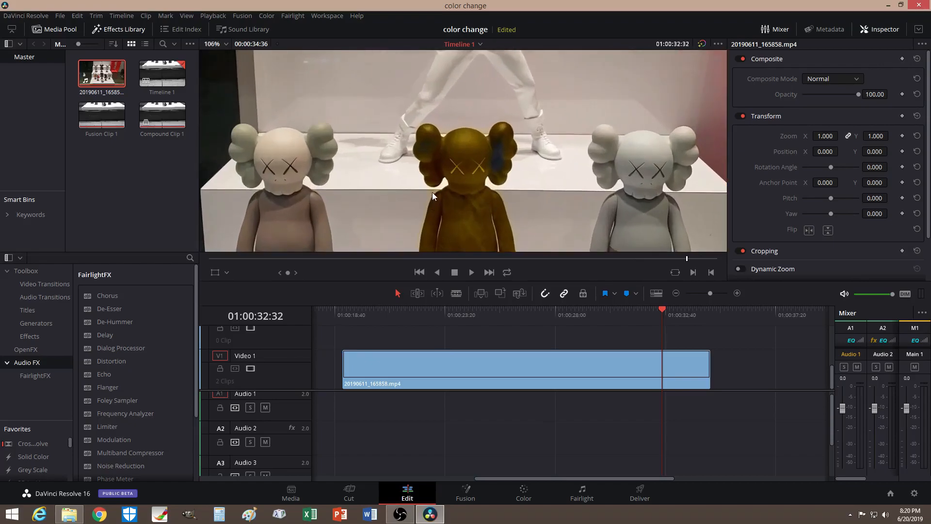
scroll(416, 190, "down", 4)
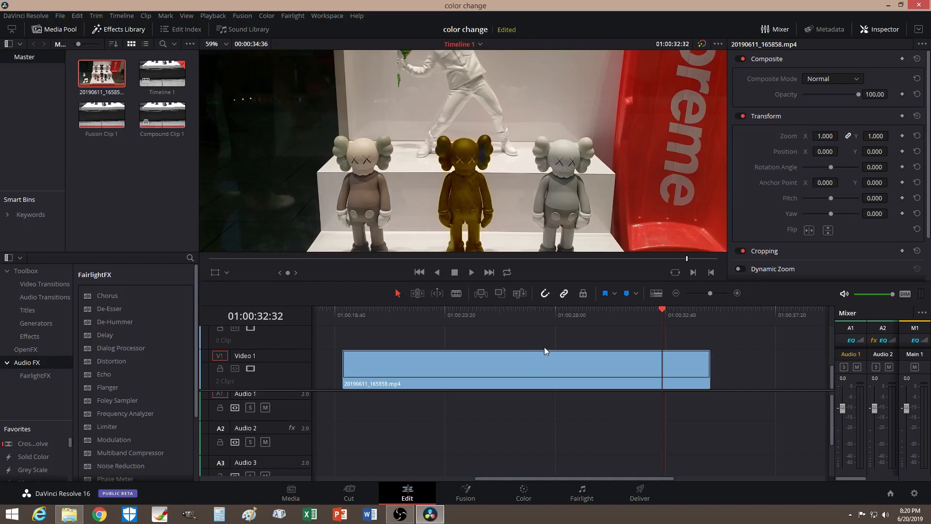
left_click(523, 494)
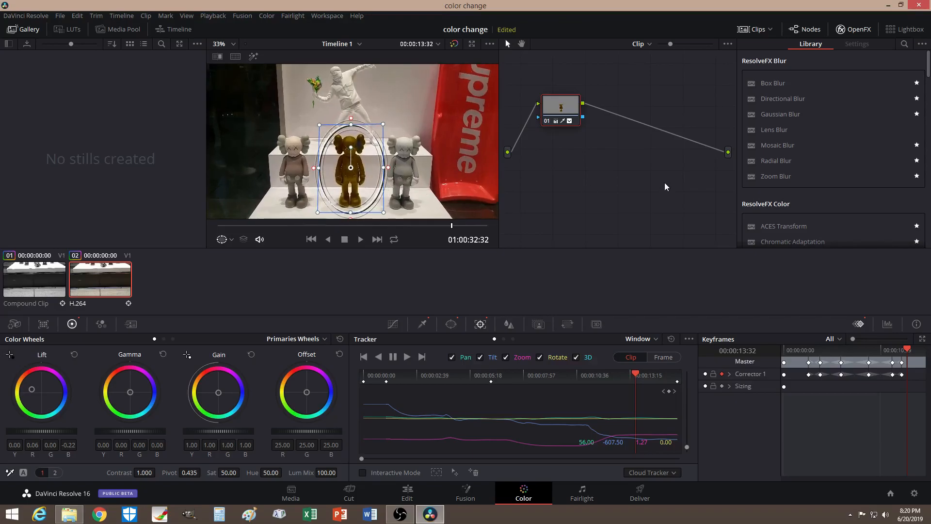
- Add a serial node after node 01 and make it monochrome with the RGB Mixer, returning to the colour wheels
key("alt+s")
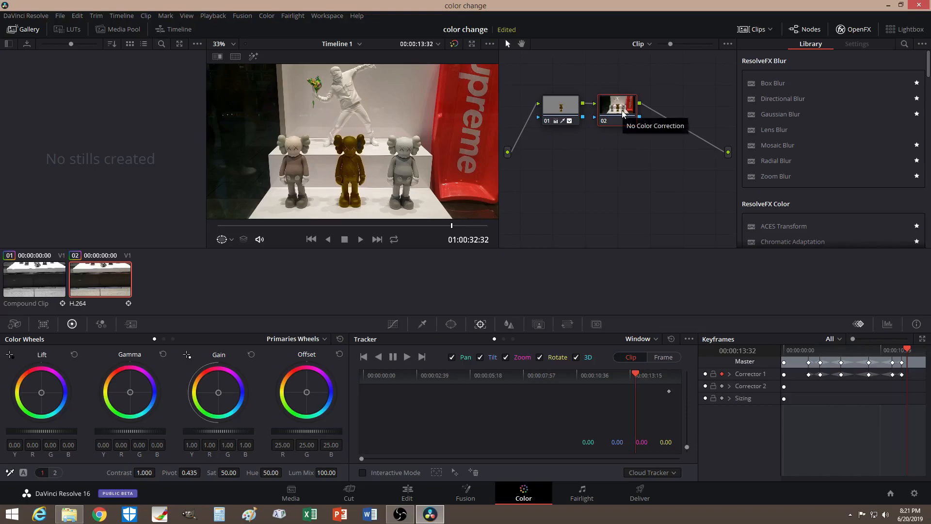
left_click(101, 324)
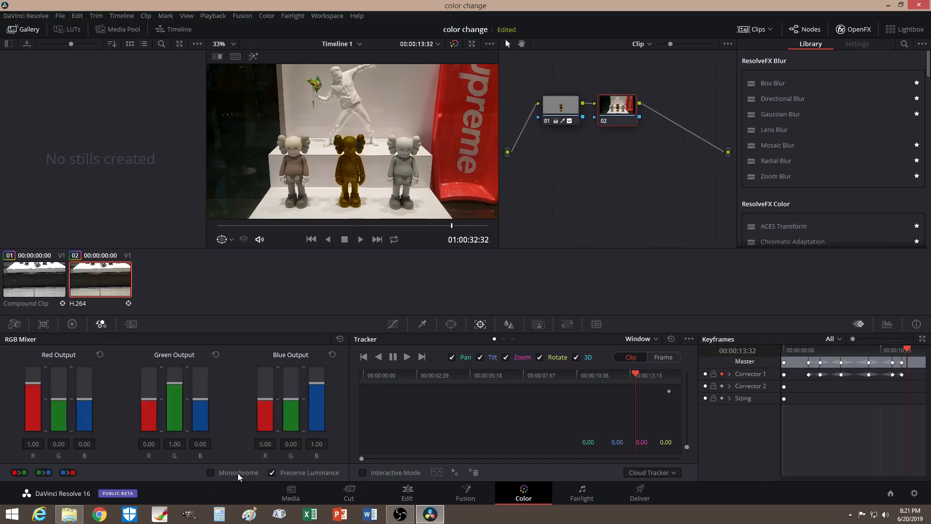
left_click(209, 473)
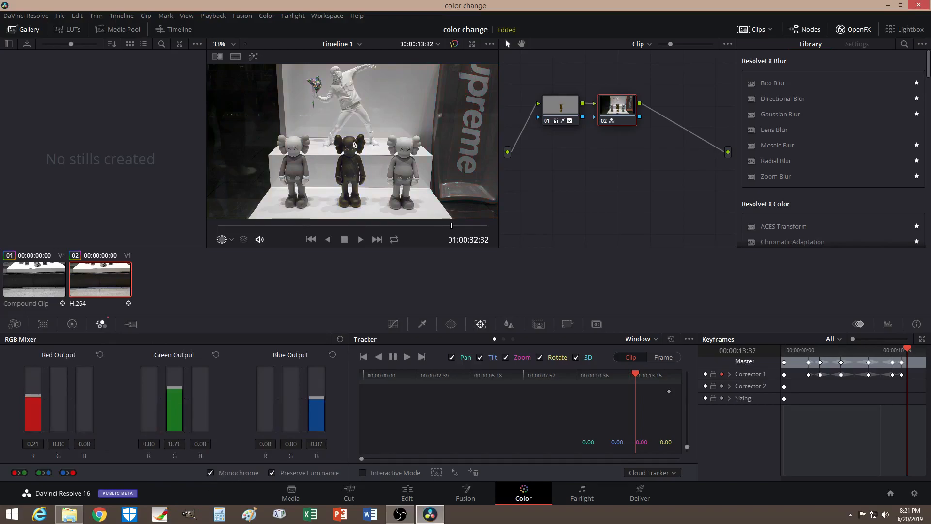
left_click(73, 324)
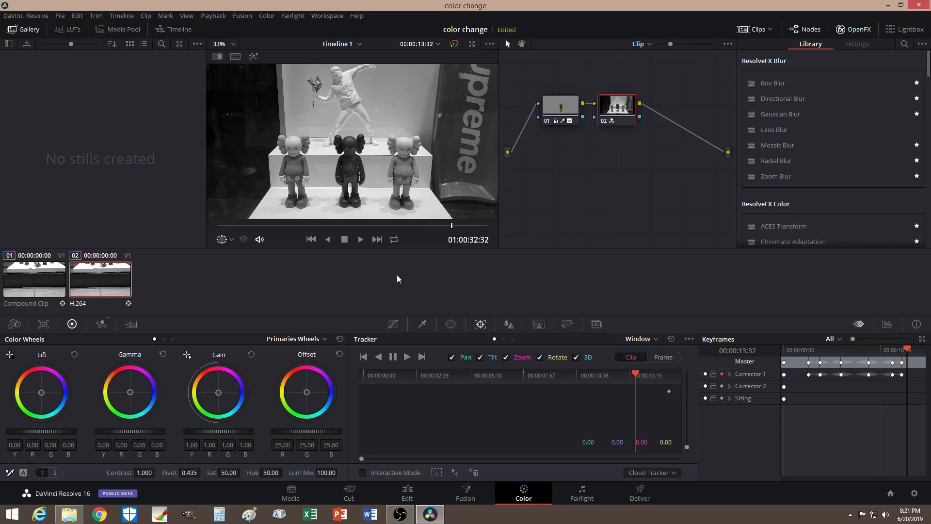
- Fit a circle window of about size 30 and aspect 30 around the centre figure on node 02, and invert the window
left_click(451, 325)
left_click(371, 387)
left_click_drag(344, 152, 380, 170)
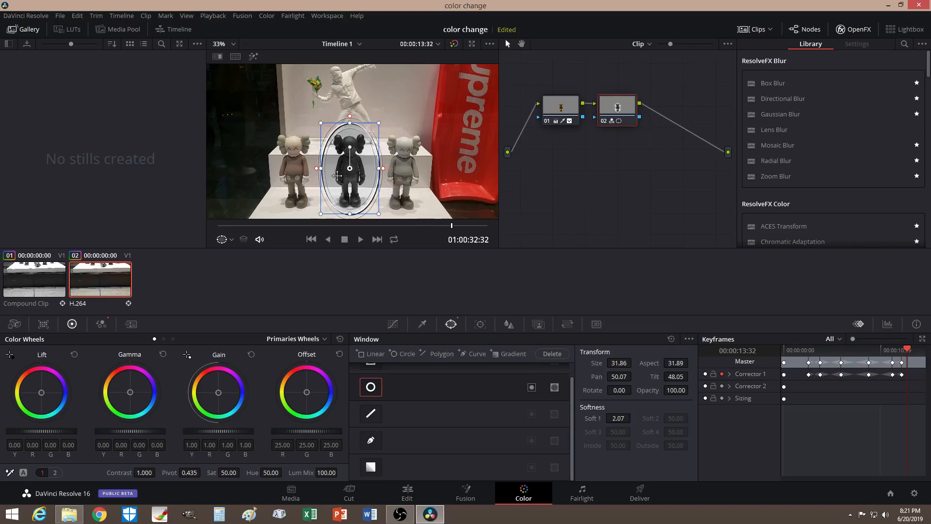
left_click_drag(318, 168, 323, 168)
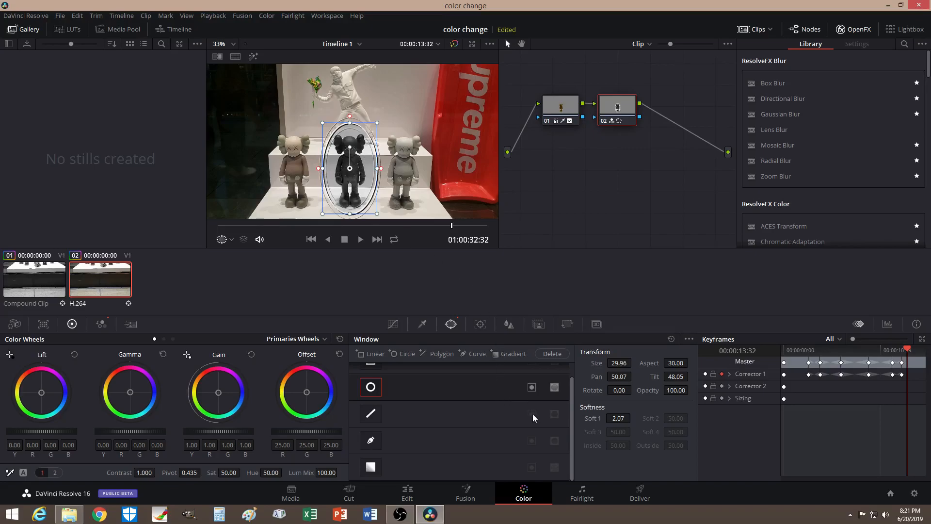
left_click(532, 388)
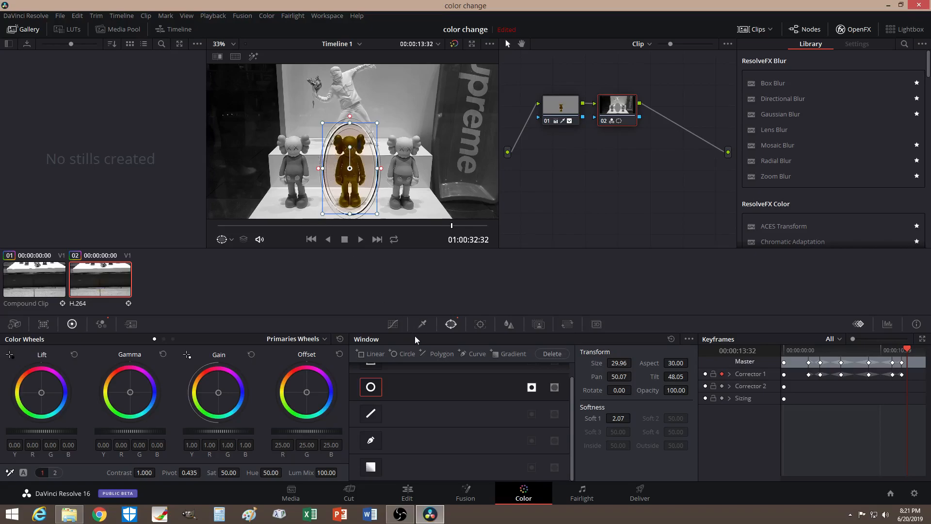
- Track node 02's circle window forward to the clip's end, and backward from 00:00:13:36 through the earlier part
left_click(481, 325)
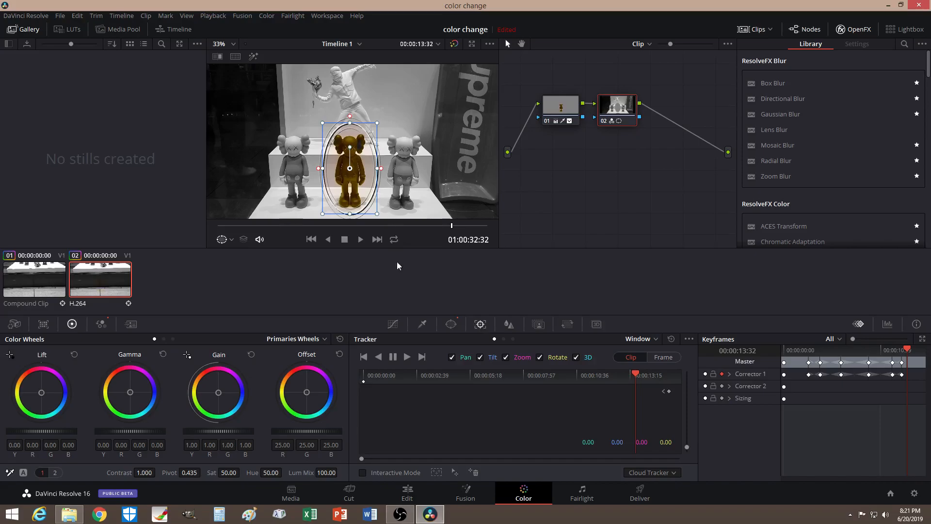
left_click(407, 357)
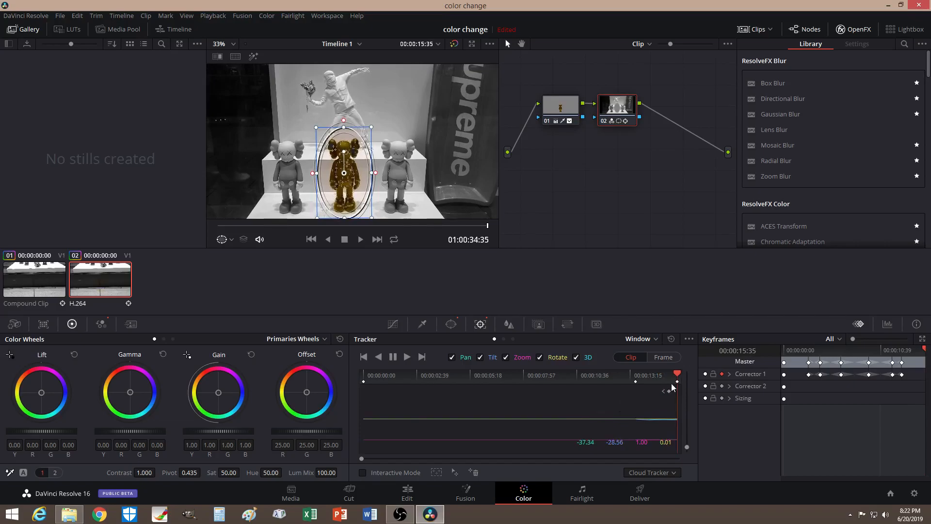
left_click_drag(677, 376, 637, 401)
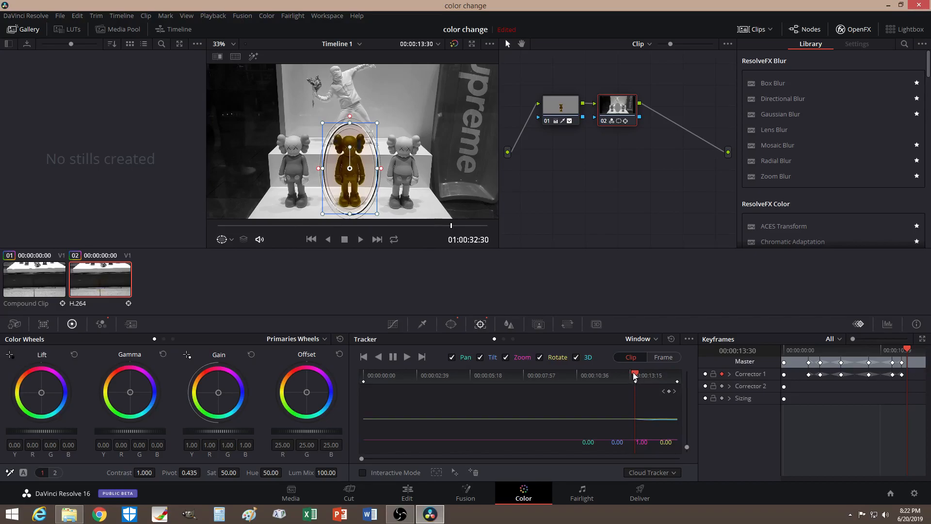
left_click_drag(633, 373, 638, 375)
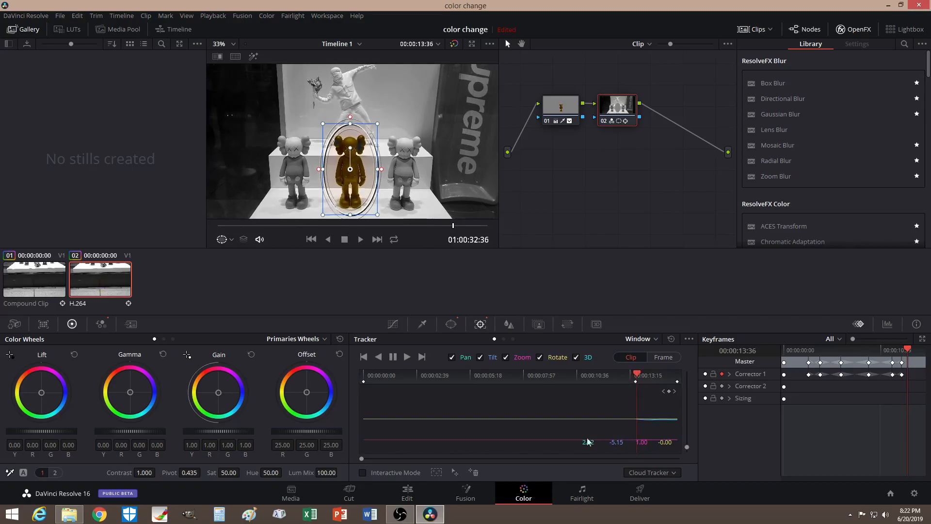
left_click(380, 358)
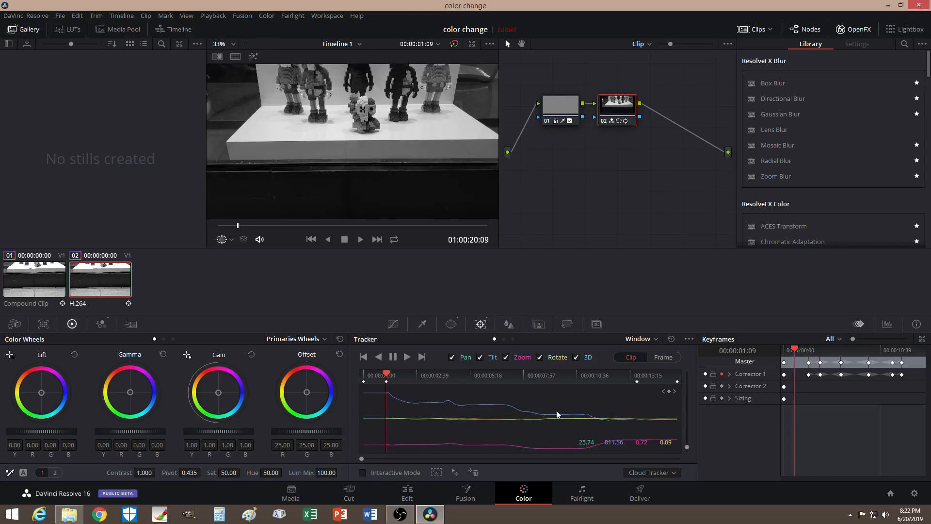
- Scrub to 00:00:08:40 and examine the edges of the tracked window around the coloured figure up close
left_click(384, 374)
left_click_drag(462, 374, 537, 375)
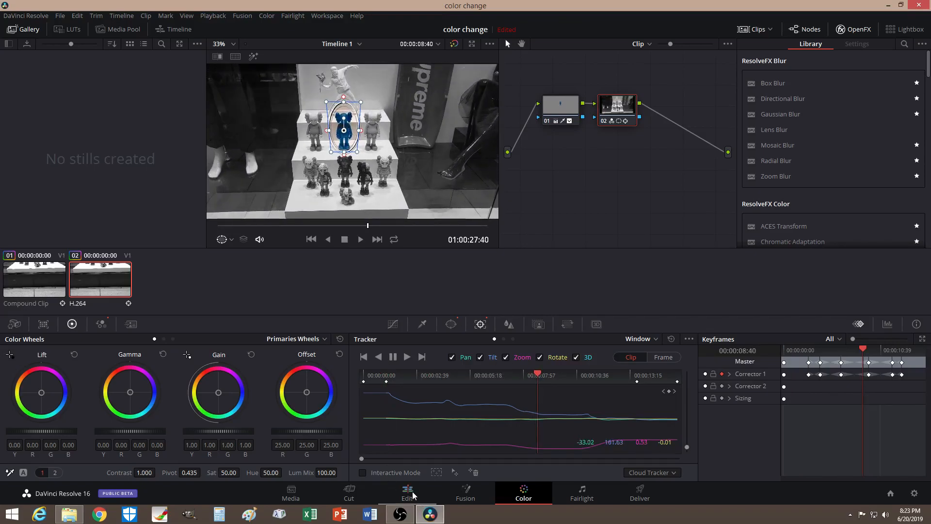
scroll(362, 85, "up", 5)
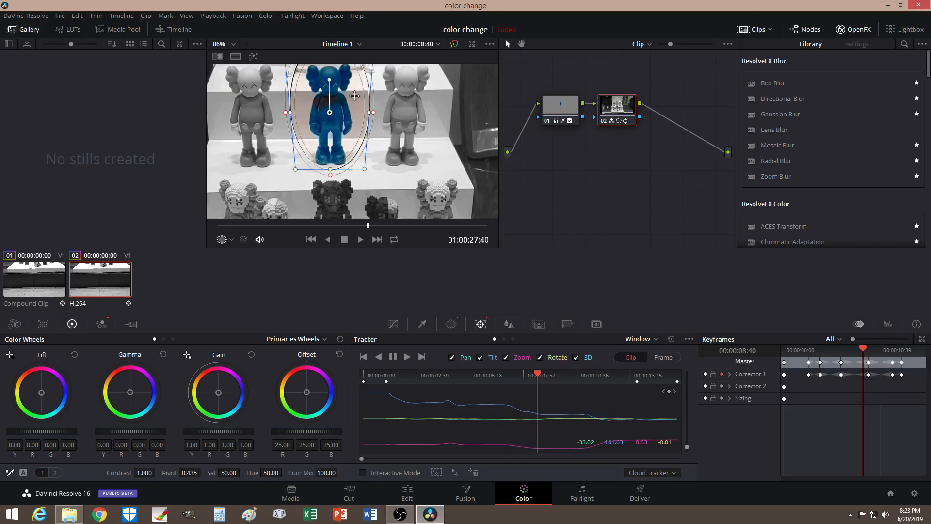
scroll(355, 116, "down", 2)
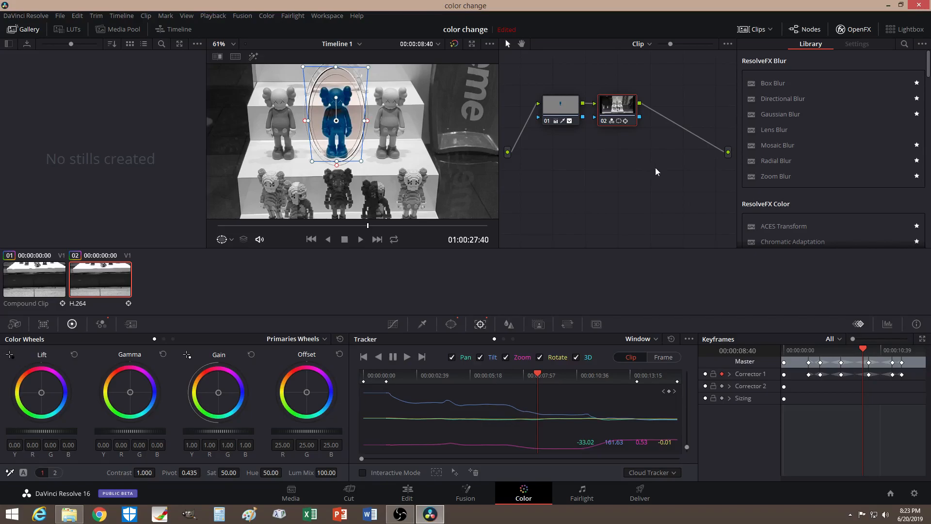
- Add a third serial node and sample the pinkish background beside the figure with the HSL Qualifier
key("alt+s")
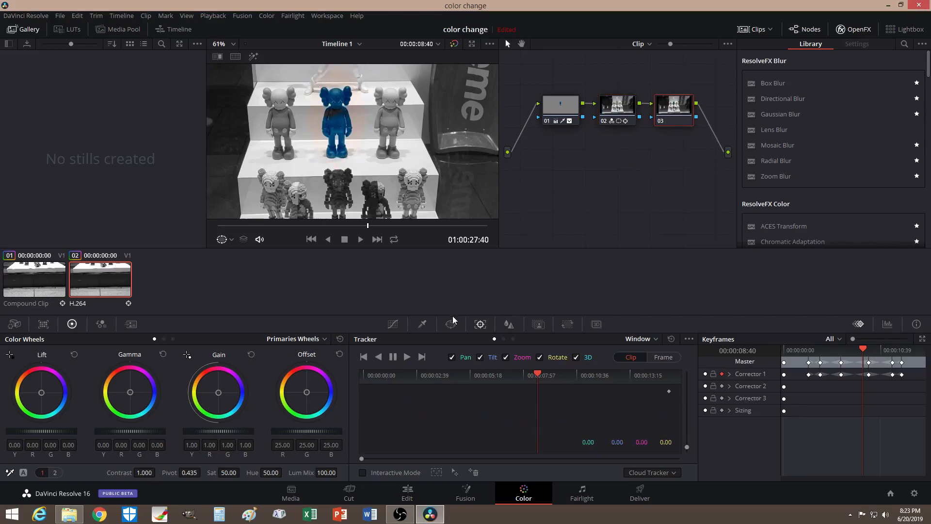
left_click(423, 324)
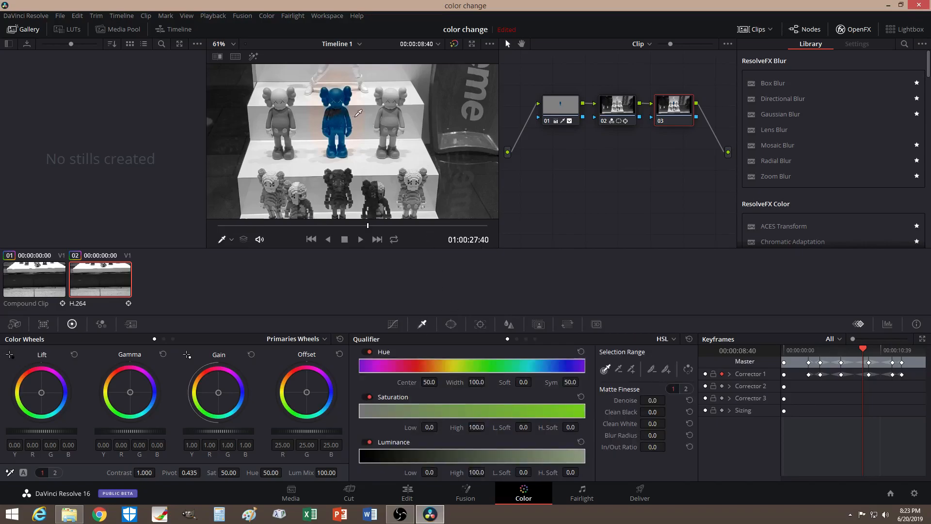
left_click(358, 112)
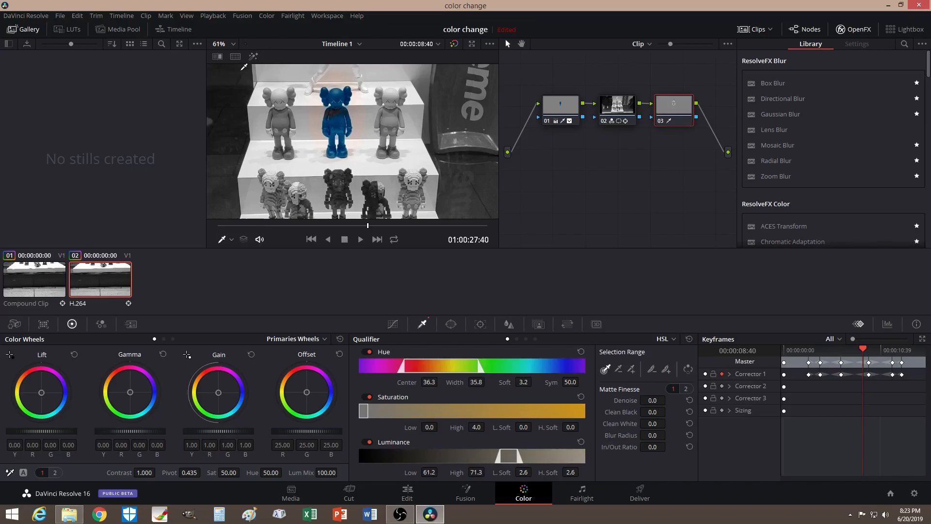
- Refine the highlighted selection with Luminance High 75.6 and Clean White 21.2, turn off the highlight, and check the fringe around the figure
left_click(254, 56)
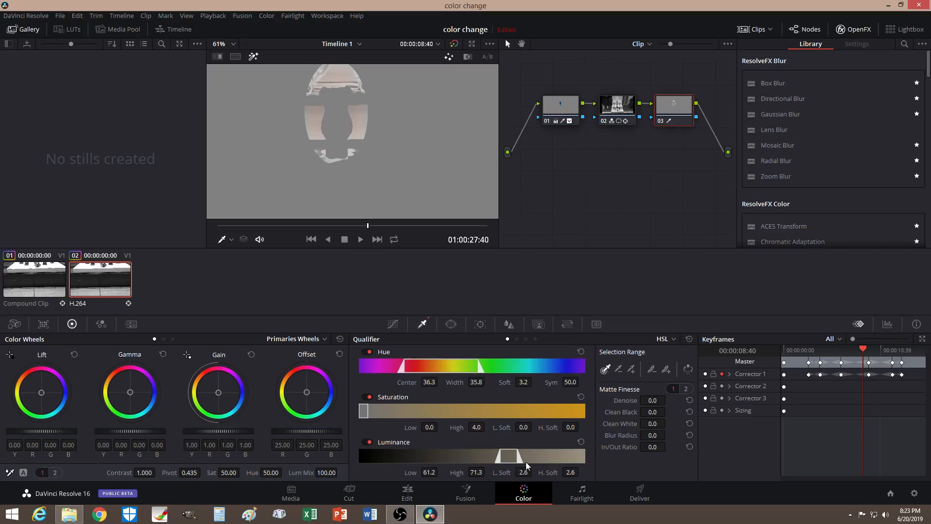
left_click_drag(519, 459, 527, 459)
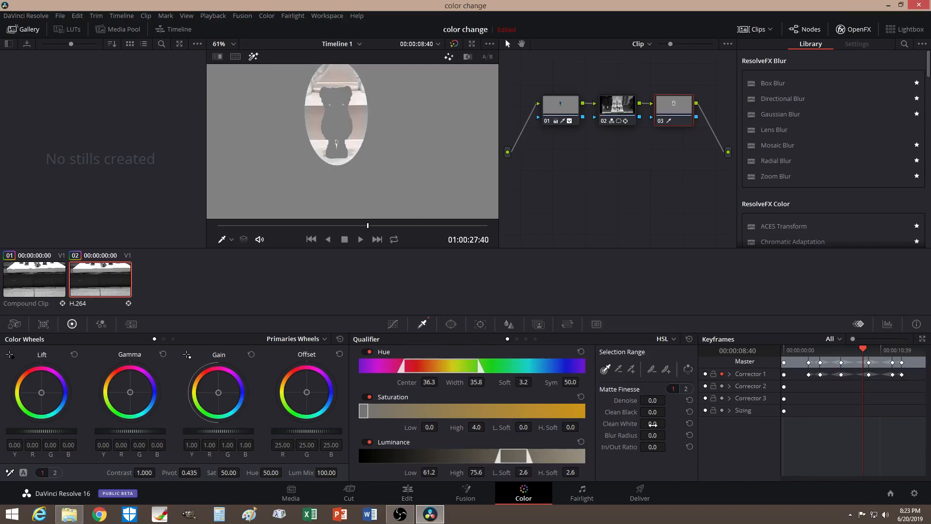
left_click_drag(653, 423, 669, 423)
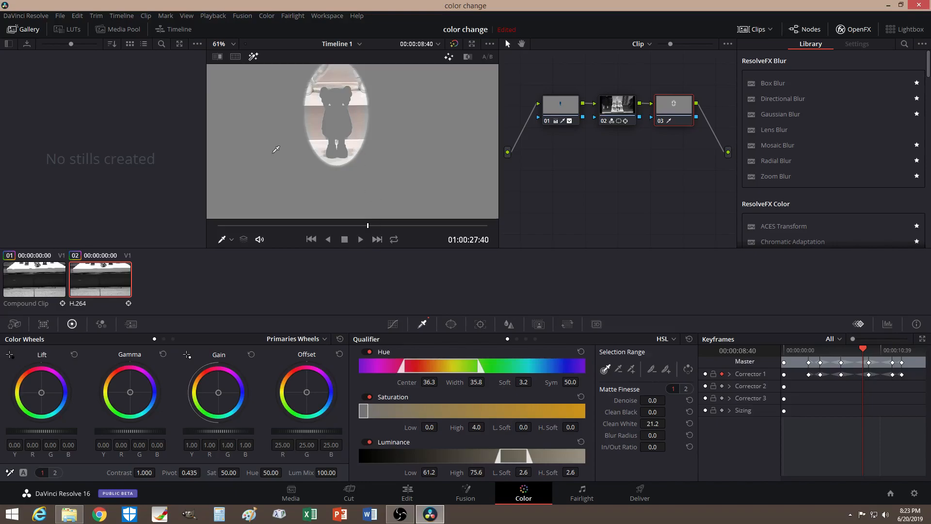
left_click(254, 57)
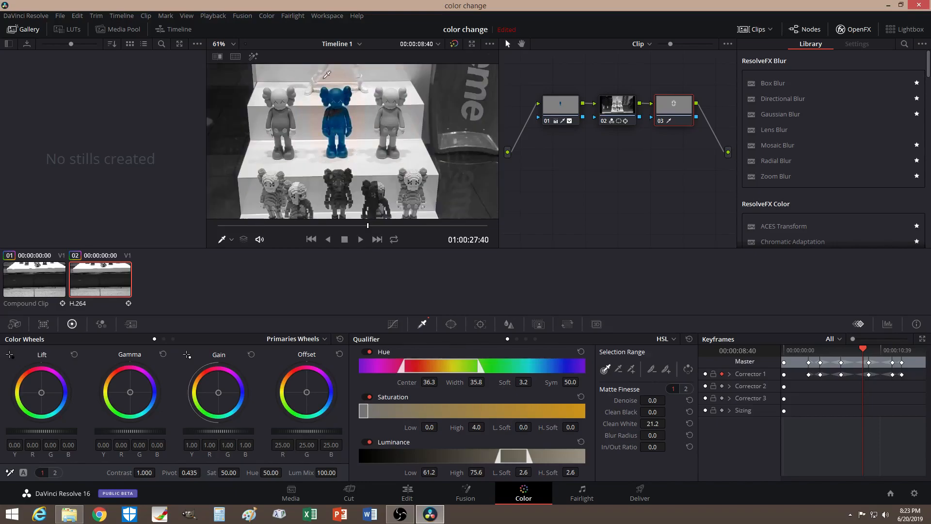
scroll(324, 138, "up", 1)
scroll(324, 140, "up", 2)
scroll(370, 109, "down", 1)
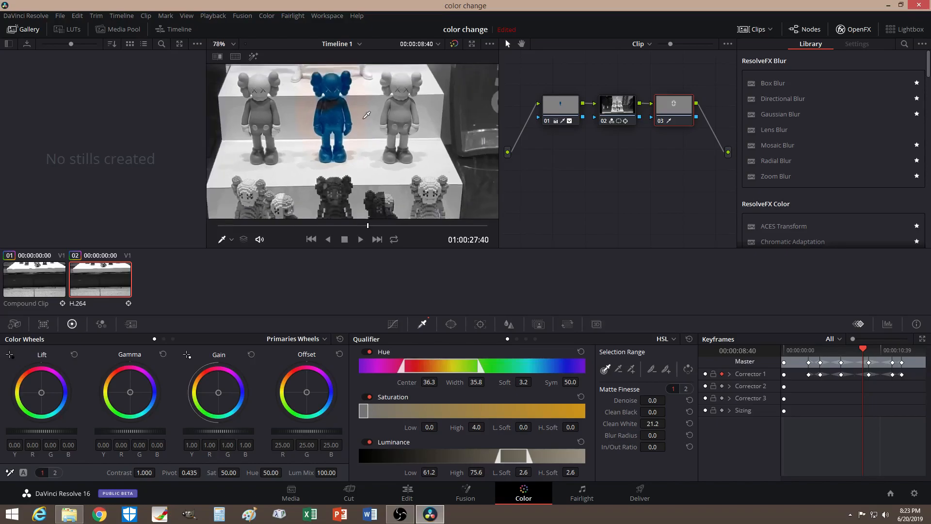
- Make node 03's qualified fringe monochrome with the RGB Mixer, return to the Color Wheels, and check the figure's surroundings
left_click(102, 325)
left_click(210, 473)
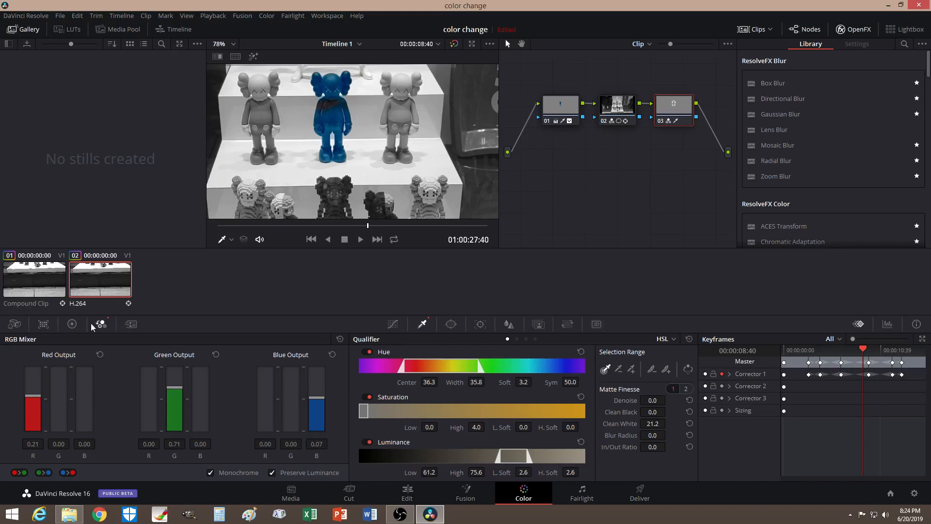
left_click(71, 324)
scroll(287, 154, "down", 1)
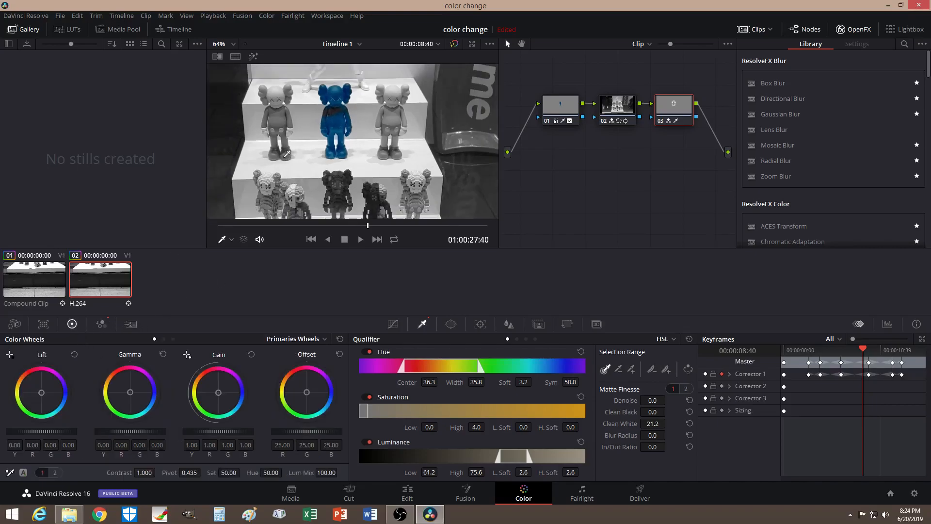
- Switch to the Edit page and scrub through the clip to review the figure's colour against the black-and-white background, stopping at 01:00:27:00
left_click(410, 498)
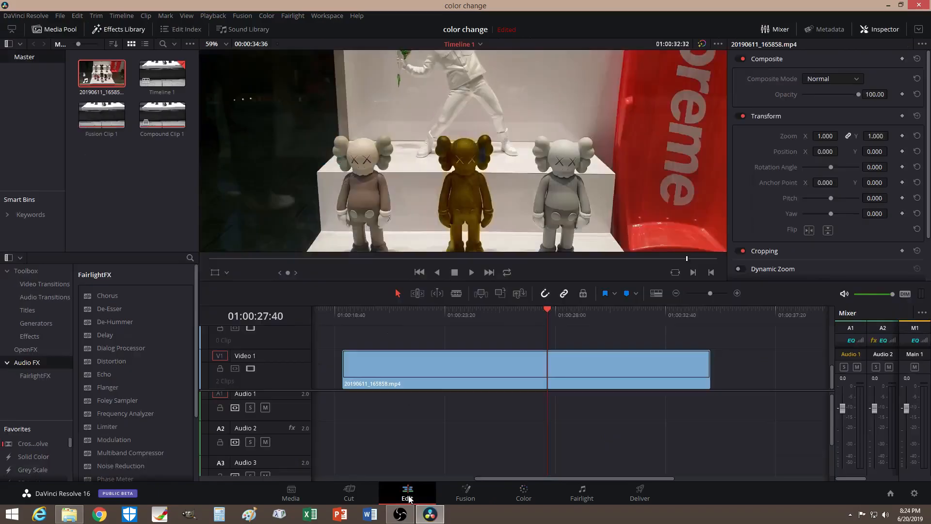
left_click_drag(549, 308, 587, 311)
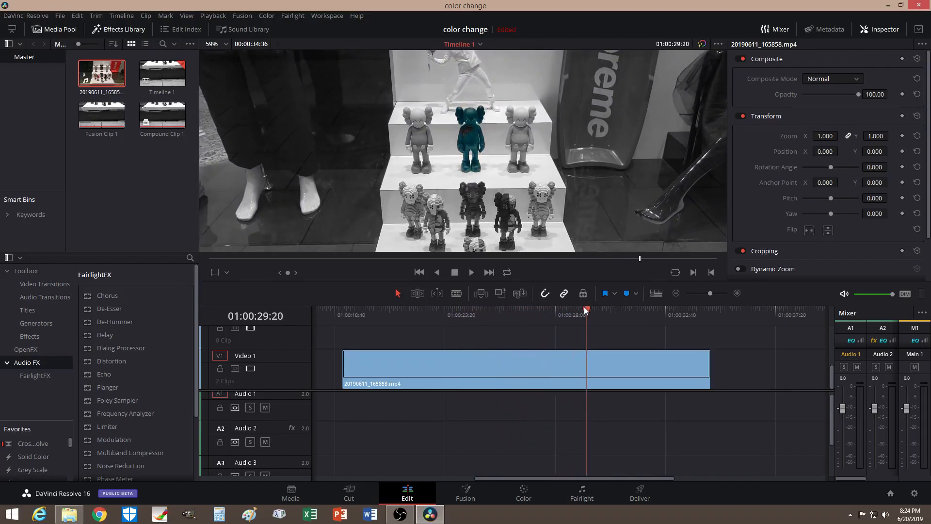
left_click_drag(584, 309, 539, 309)
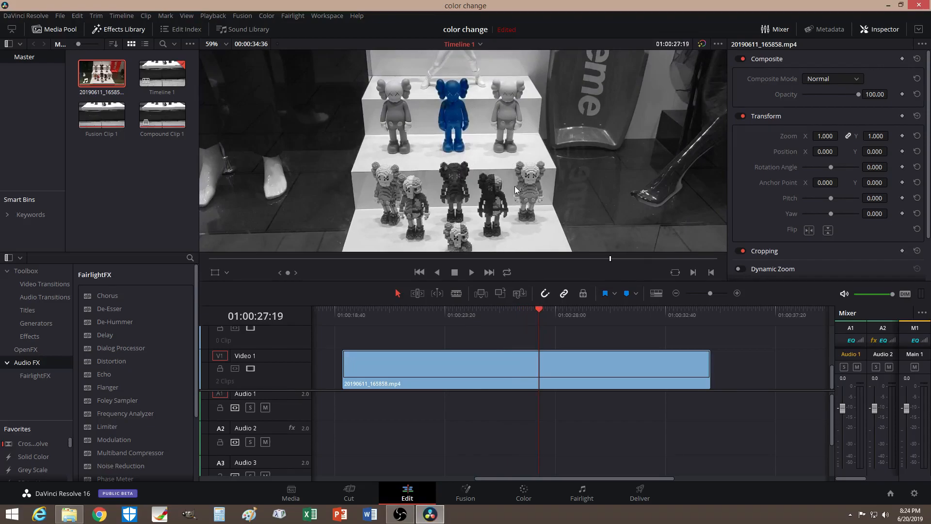
mouse_move(536, 306)
left_mouse_down()
mouse_move(500, 307)
mouse_move(531, 311)
left_mouse_up()
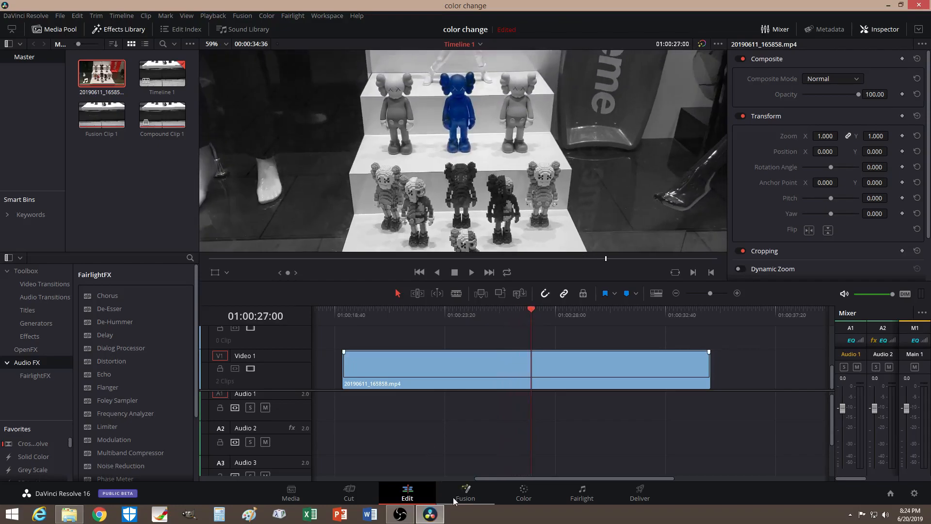
- Back on the Color page, add serial node 04 below the others and sample the right-hand grey figure with the HSL Qualifier
left_click(522, 495)
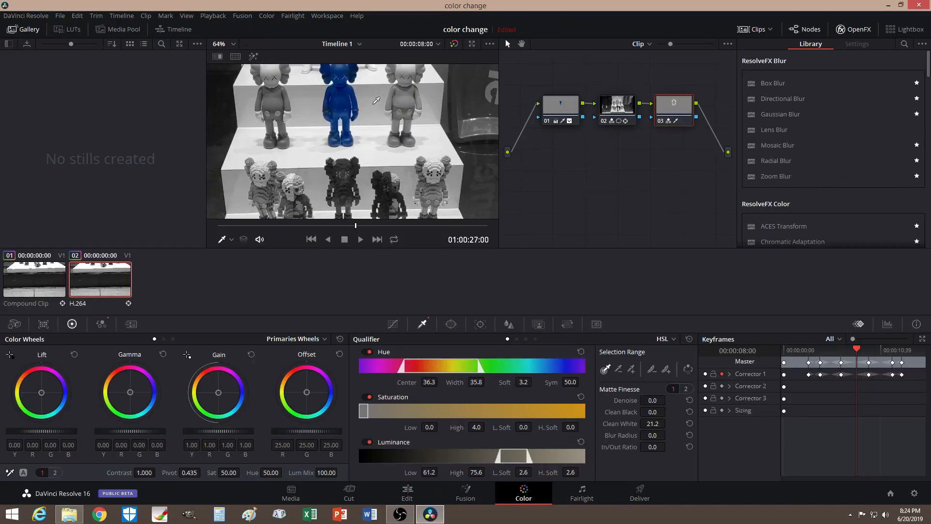
key("alt+s")
left_click_drag(539, 149, 547, 170)
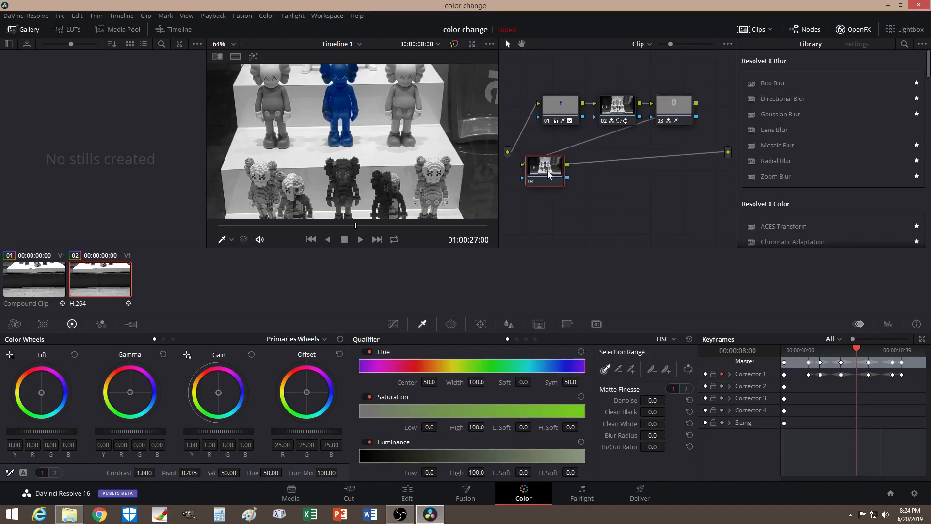
left_click(409, 100)
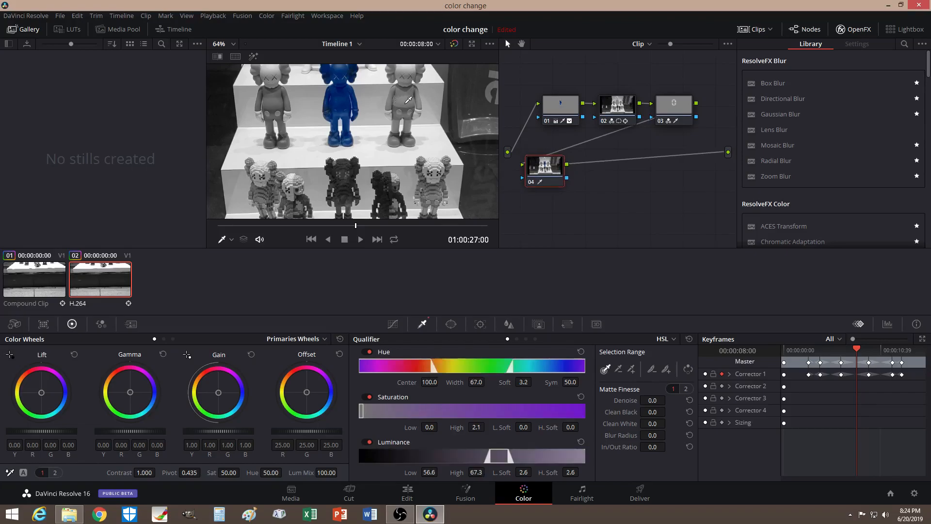
- Highlight node 04's selection, set its Luminance High to 75.7, and raise Clean White
left_click(253, 57)
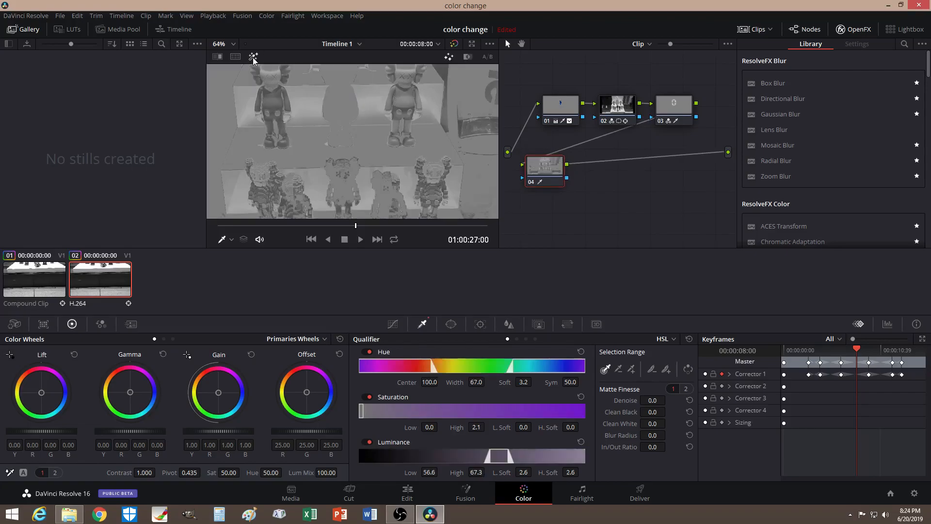
scroll(435, 134, "down", 2)
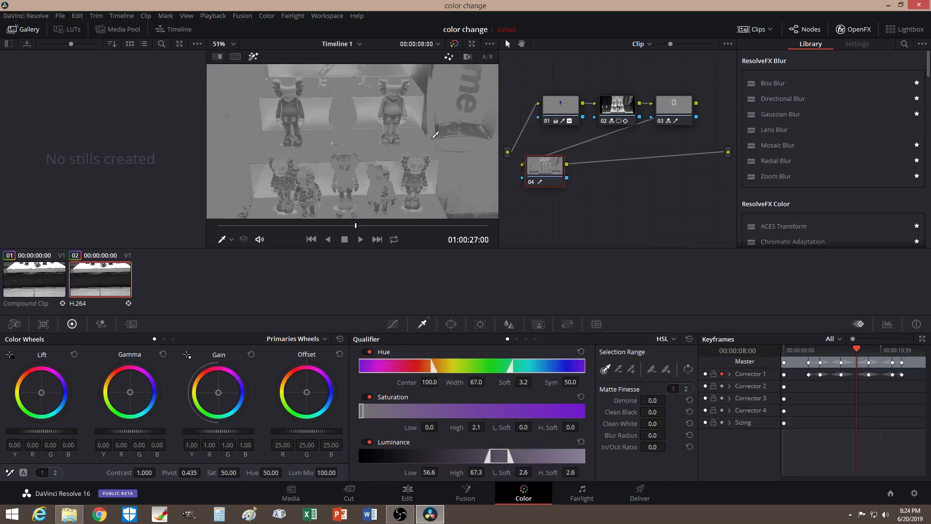
scroll(435, 135, "up", 1)
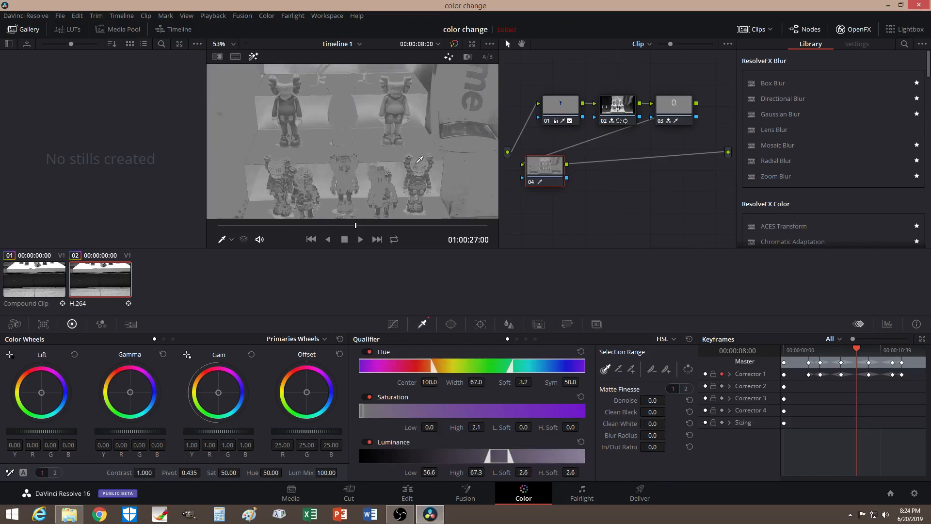
left_click_drag(509, 455, 519, 456)
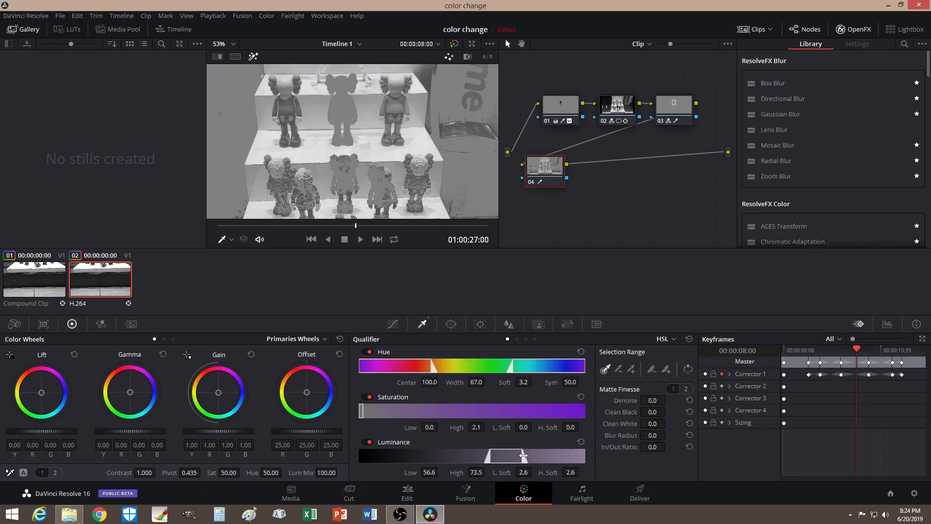
mouse_move(519, 456)
left_mouse_down()
mouse_move(535, 456)
mouse_move(518, 456)
mouse_move(528, 457)
left_mouse_up()
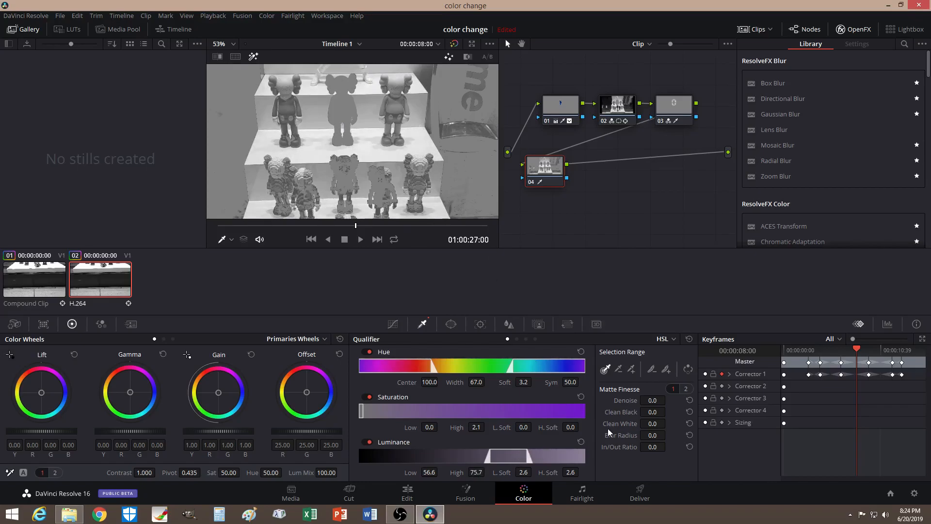
left_click_drag(652, 423, 670, 424)
- Add a Curve window to node 04 and draw it as a closed outline around the right-hand figure
left_click(451, 324)
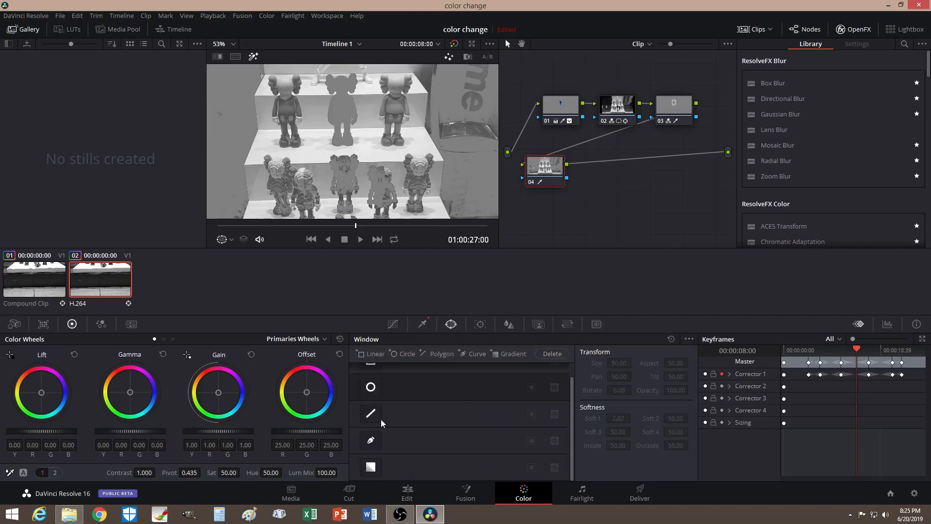
left_click(371, 441)
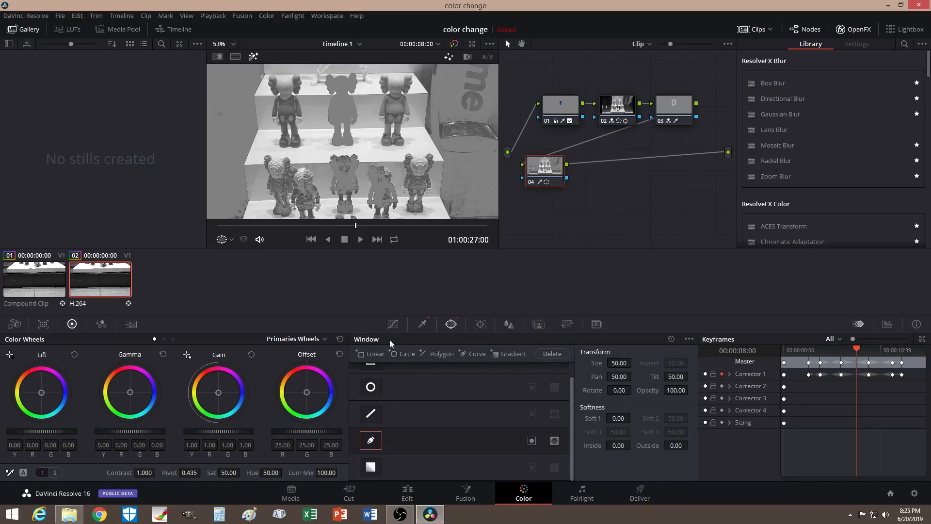
left_click(378, 72)
left_click(417, 72)
left_click(419, 102)
left_click(411, 133)
left_click(406, 148)
left_click(377, 149)
left_click(377, 124)
left_click(374, 94)
left_click(378, 72)
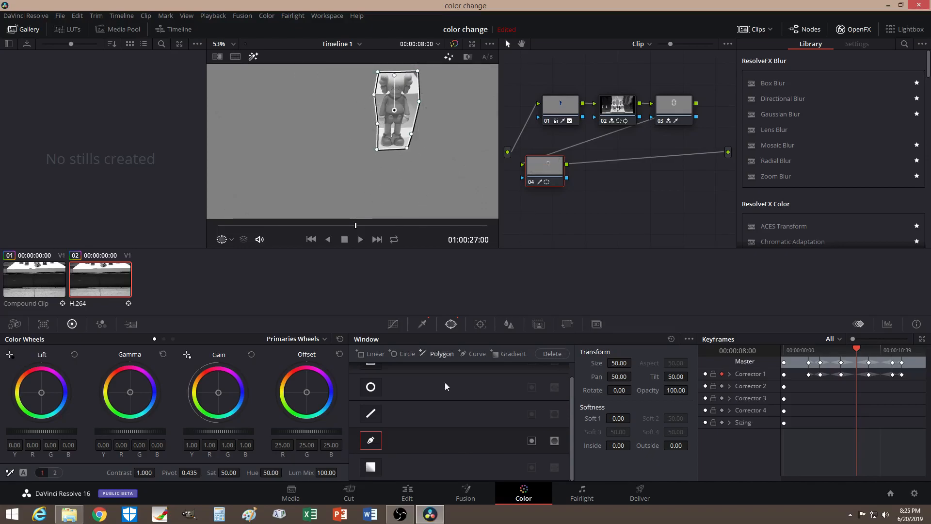
- Track node 04's curve window forward to the clip's end, and backward from 00:00:08:01 through the earlier part
left_click(480, 325)
left_click(407, 357)
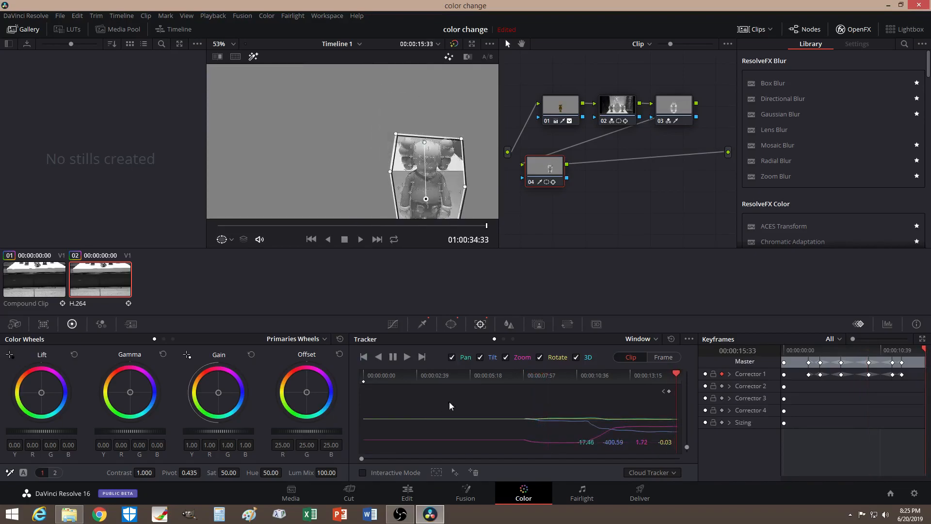
left_click(525, 382)
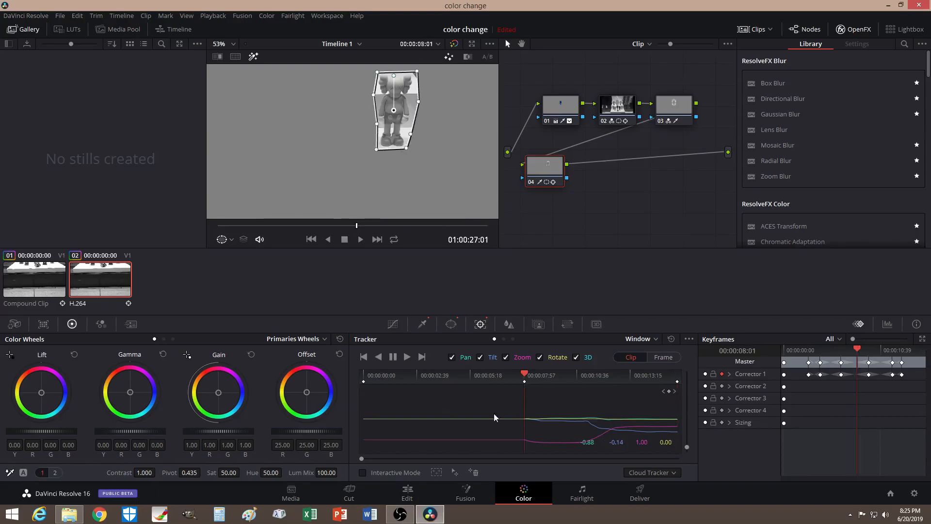
left_click(378, 356)
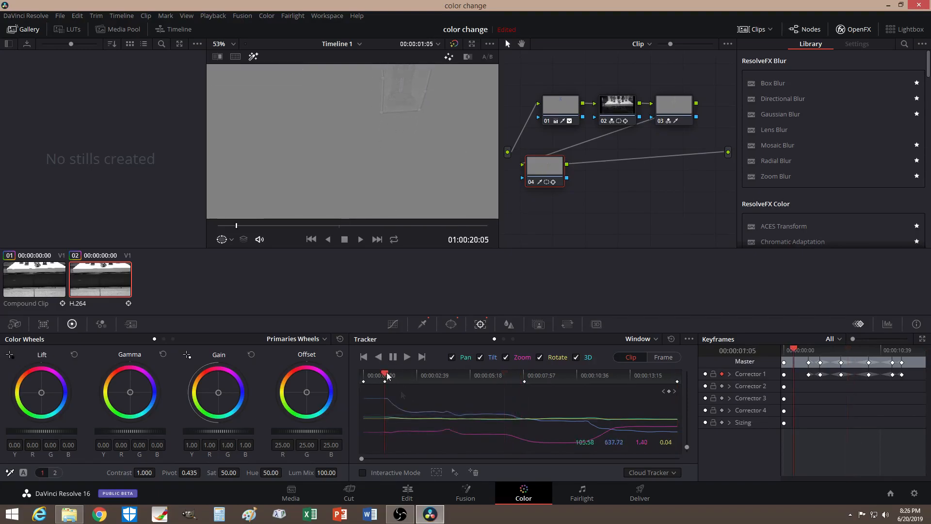
- Turn off the highlight at 00:00:08:01 and scrub to 00:00:08:44 to check the tracked window on the right-hand figure
left_click_drag(386, 376, 525, 376)
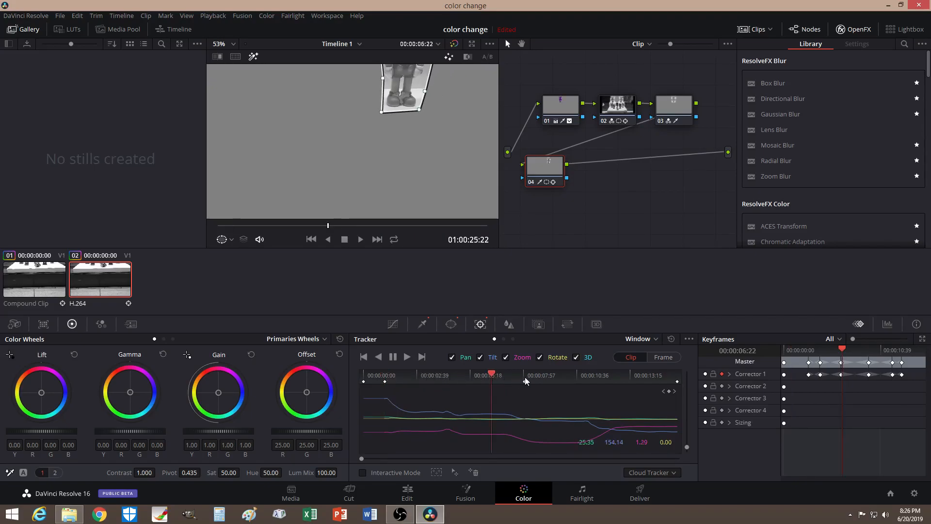
left_click(252, 57)
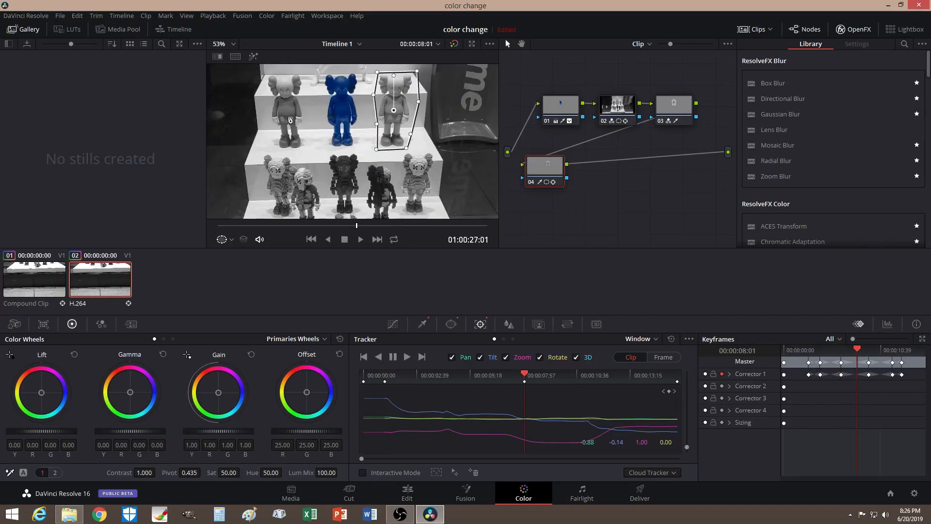
left_click_drag(526, 375, 539, 375)
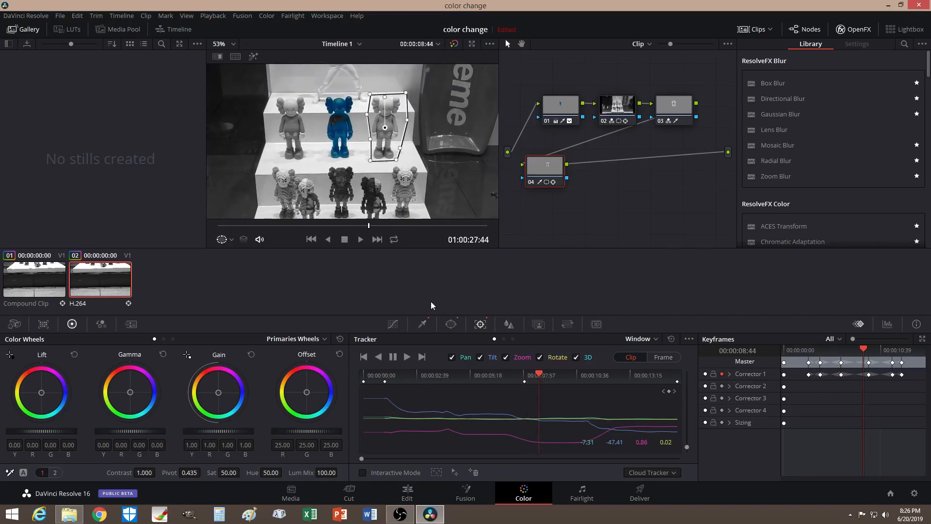
- Keyframe Corrector 4 with a neutral Lift at 00:00:03:48 and a teal Lift of R -0.18, G 0.04, B 0.10 at 00:00:04:57
left_click_drag(536, 376, 440, 376)
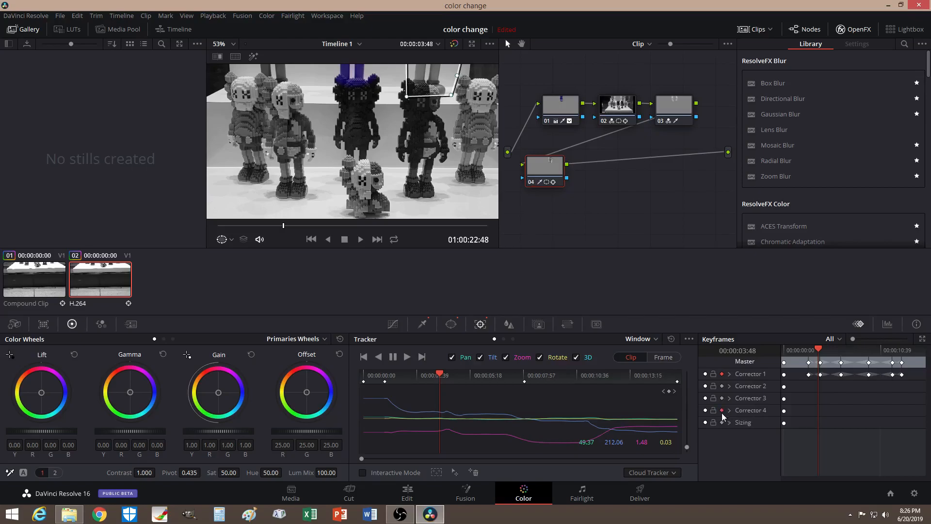
left_click(42, 391)
left_click(827, 350)
left_click_drag(827, 353, 830, 352)
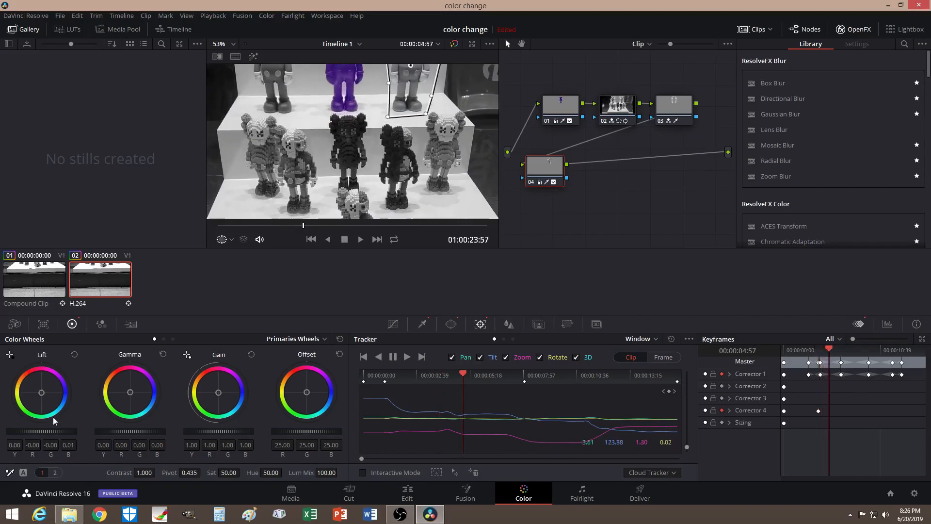
mouse_move(43, 391)
left_mouse_down()
mouse_move(52, 393)
mouse_move(45, 401)
left_mouse_up()
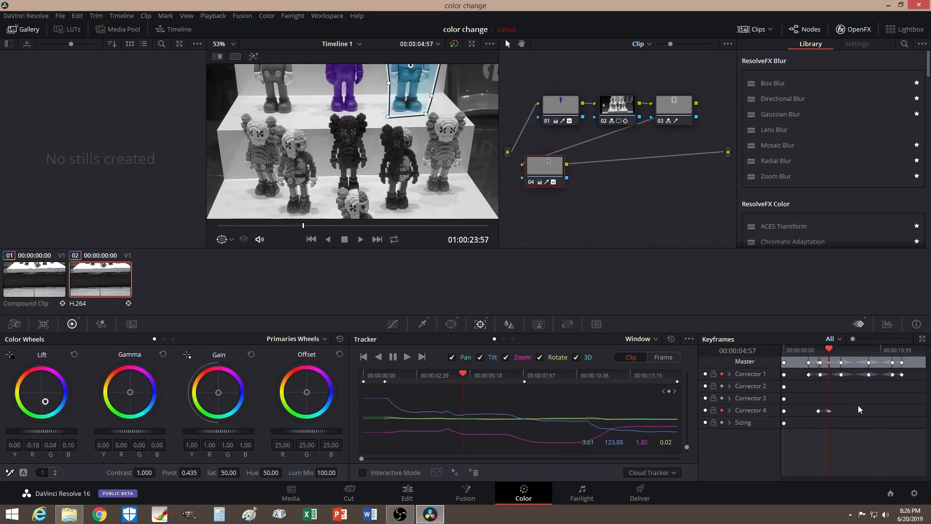
- Keyframe Corrector 4's Lift to orange (R 0.11, G -0.03, B -0.07) at 00:00:07:18, and to pink (R 0.16, G -0.05, B 0.02) past nine seconds
left_click_drag(829, 352, 854, 353)
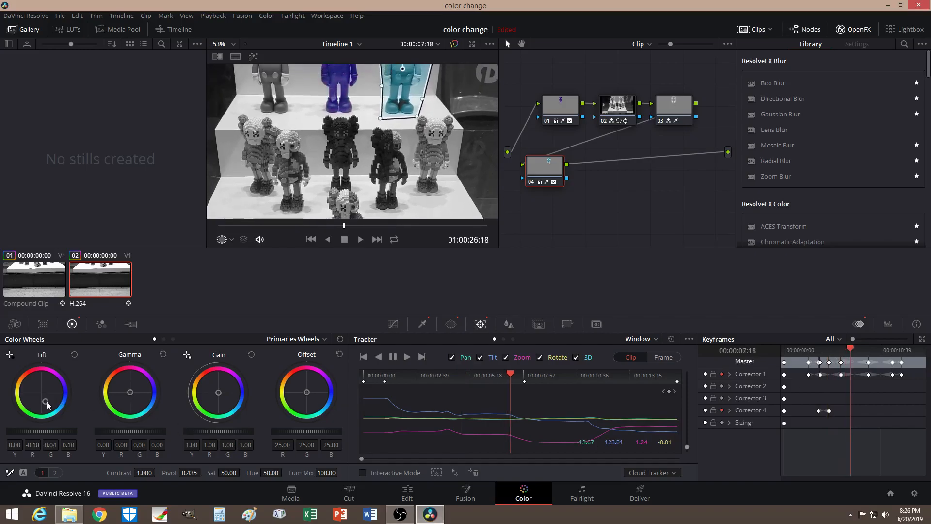
left_click_drag(44, 398, 38, 387)
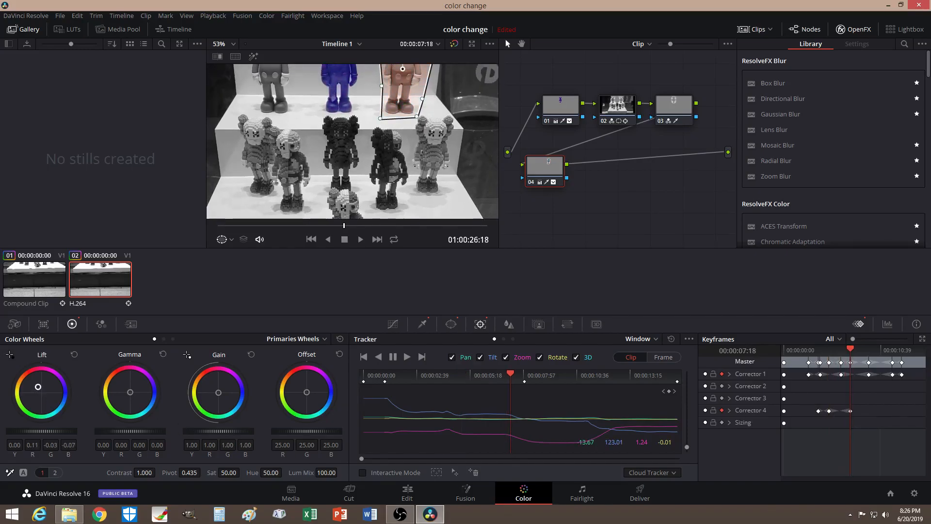
left_click_drag(849, 348, 873, 353)
left_click_drag(36, 386, 41, 384)
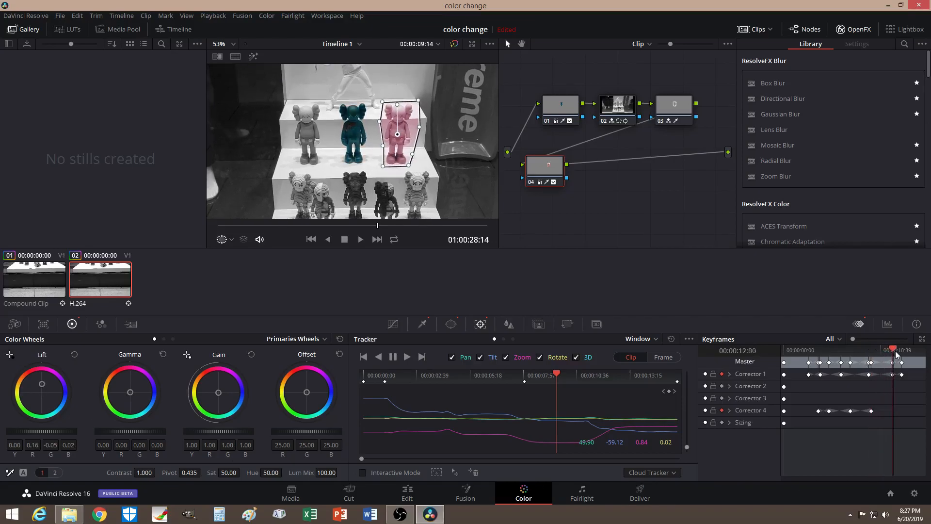
- Keyframe Corrector 4's Lift towards purple at 00:00:12:00, and to R 0.16, G -0.07, B 0.15 at 00:00:13:12
left_click_drag(44, 385, 48, 386)
left_click_drag(894, 349, 904, 350)
left_click_drag(48, 387, 48, 384)
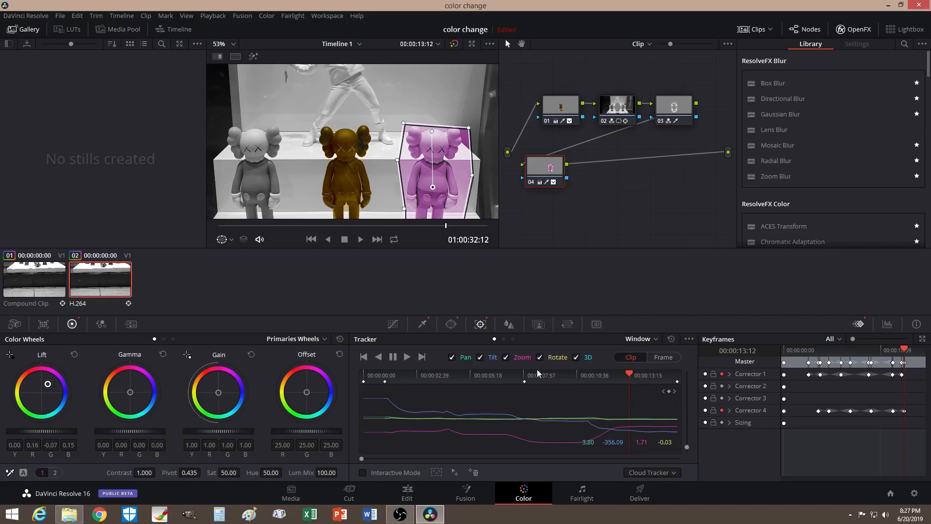
- At 00:00:11:10, reshape node 04's curve window tightly around the right-hand figure and add two points along its upper edge
mouse_move(904, 349)
left_mouse_down()
mouse_move(855, 350)
mouse_move(896, 348)
left_mouse_up()
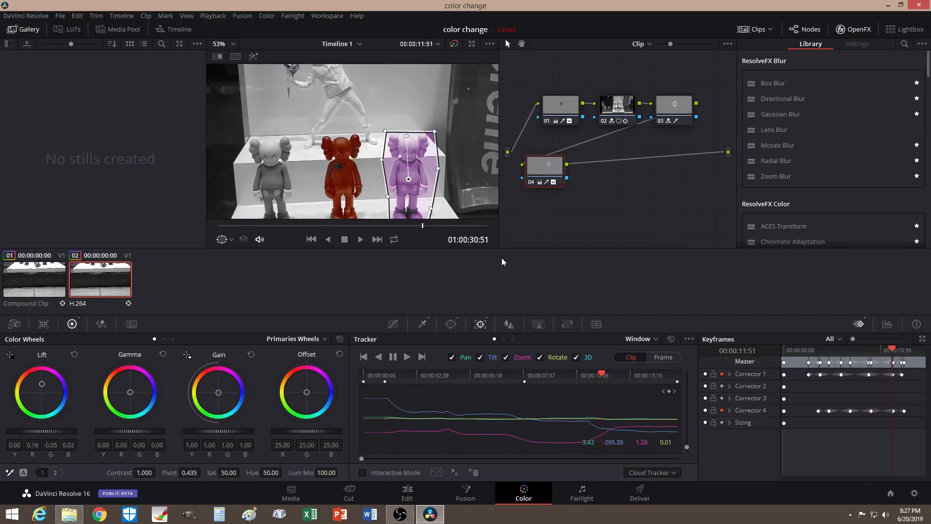
left_click_drag(892, 352, 889, 353)
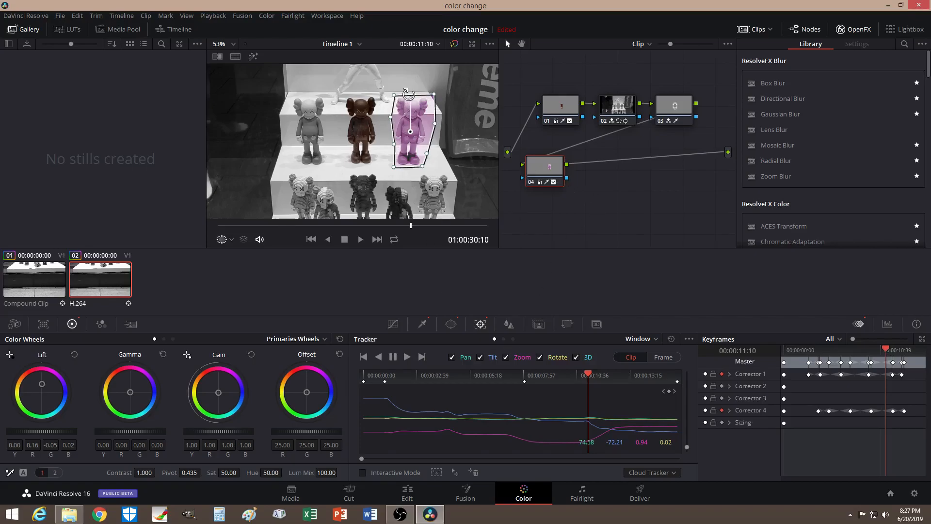
left_click_drag(438, 114, 430, 96)
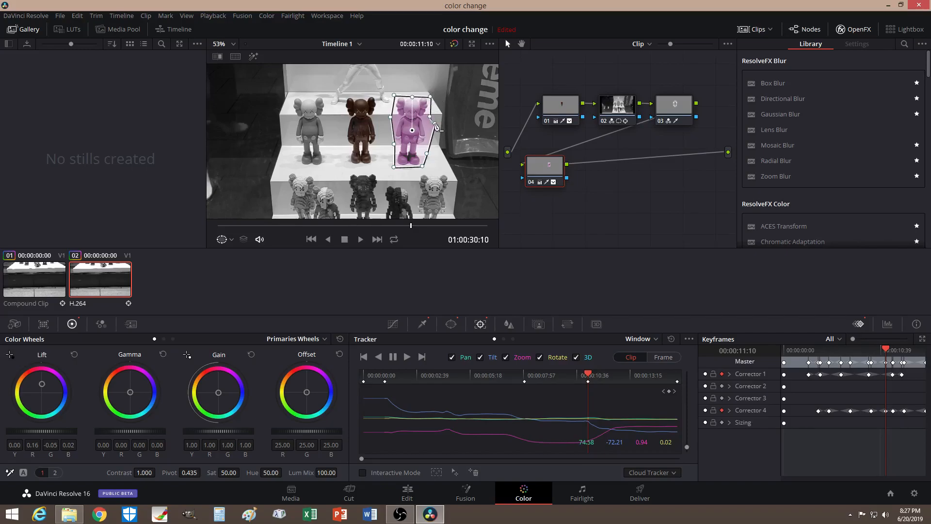
left_click_drag(426, 154, 406, 173)
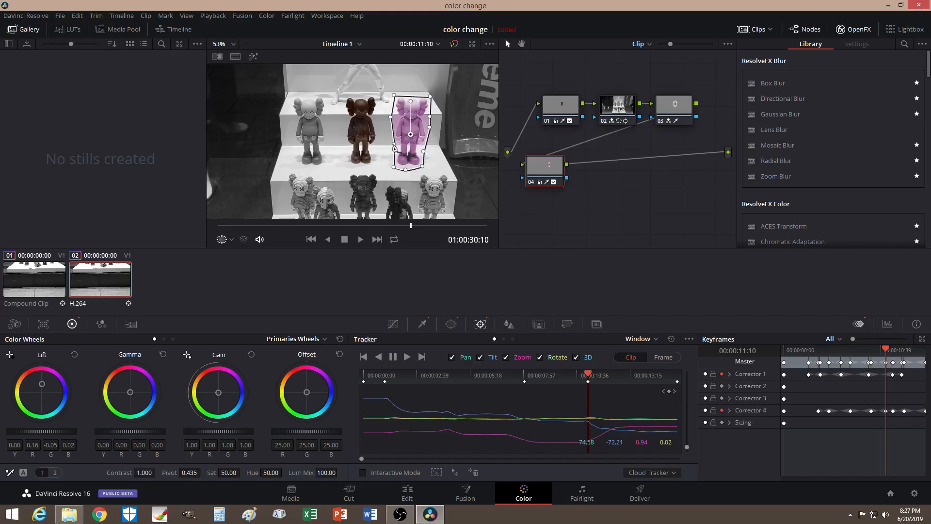
left_click_drag(391, 117, 392, 106)
left_click(404, 96)
left_click(418, 95)
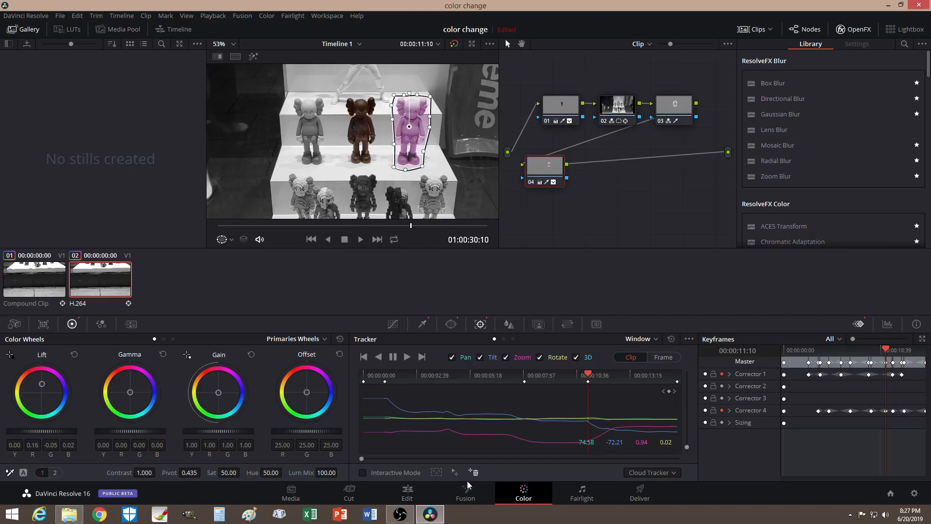
- Check the colour changes of the centre and right-hand figures by scrubbing through Timeline 1 on the Edit page
left_click(407, 493)
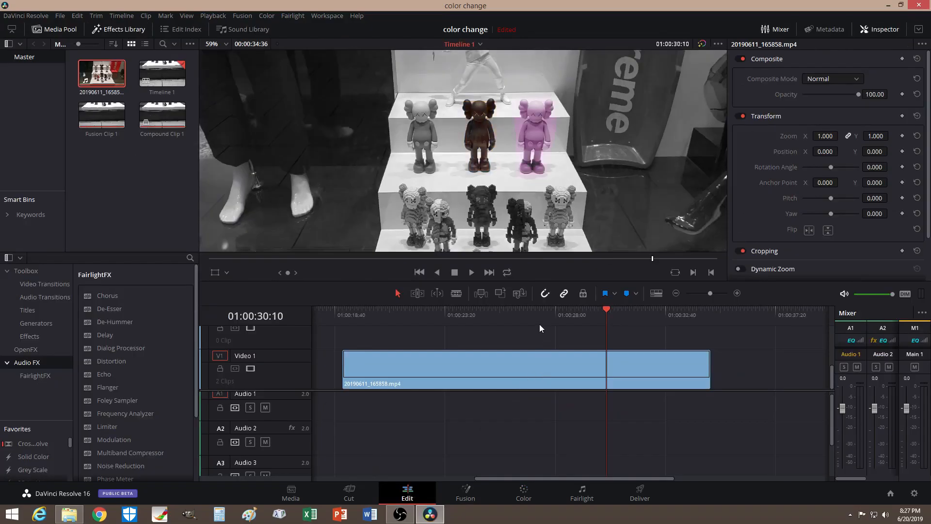
left_click_drag(607, 305, 546, 305)
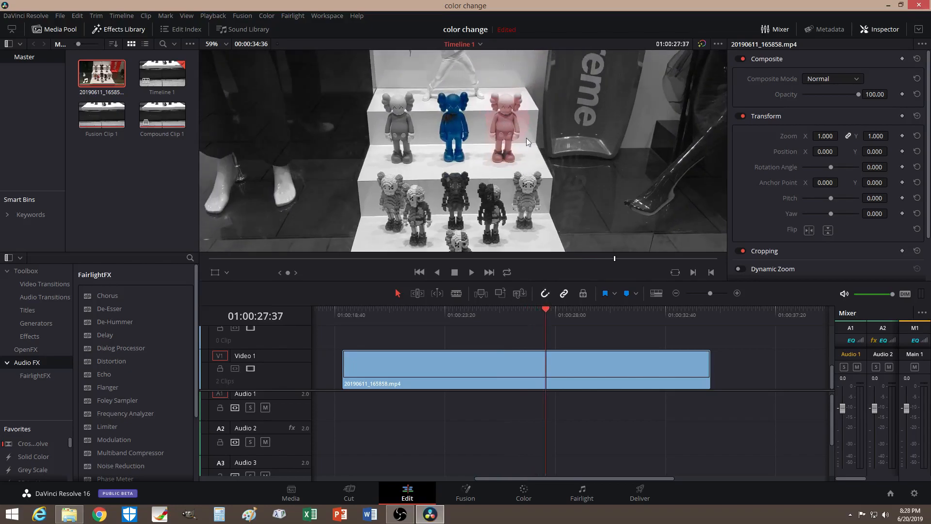
left_click_drag(547, 307, 648, 307)
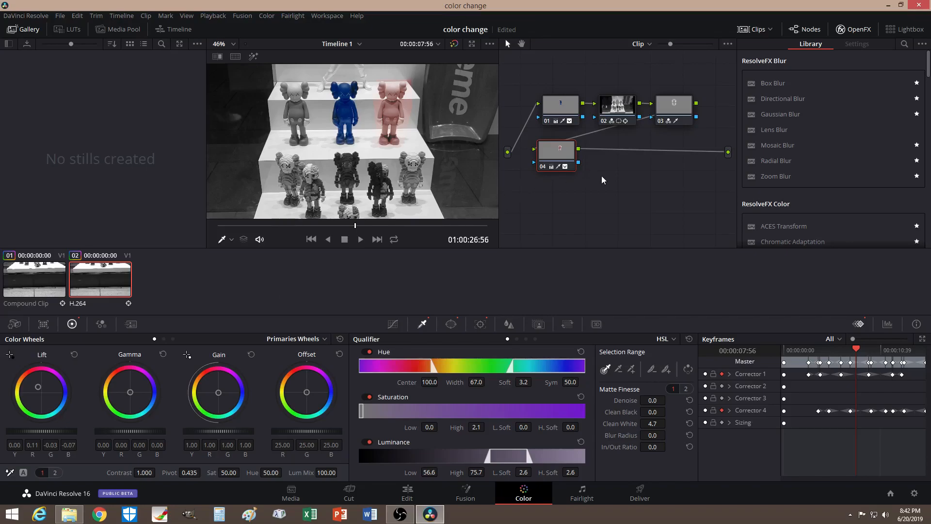
- Add serial node 05 after node 04, place it below, and sample the left-hand figure's grey with the HSL qualifier
key("alt+s")
left_click_drag(606, 152, 557, 203)
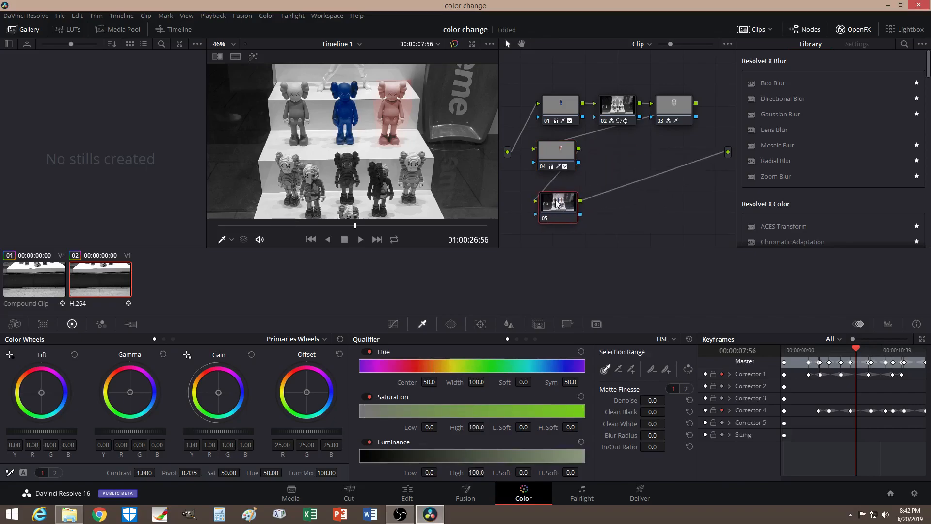
left_click(393, 325)
left_click(423, 324)
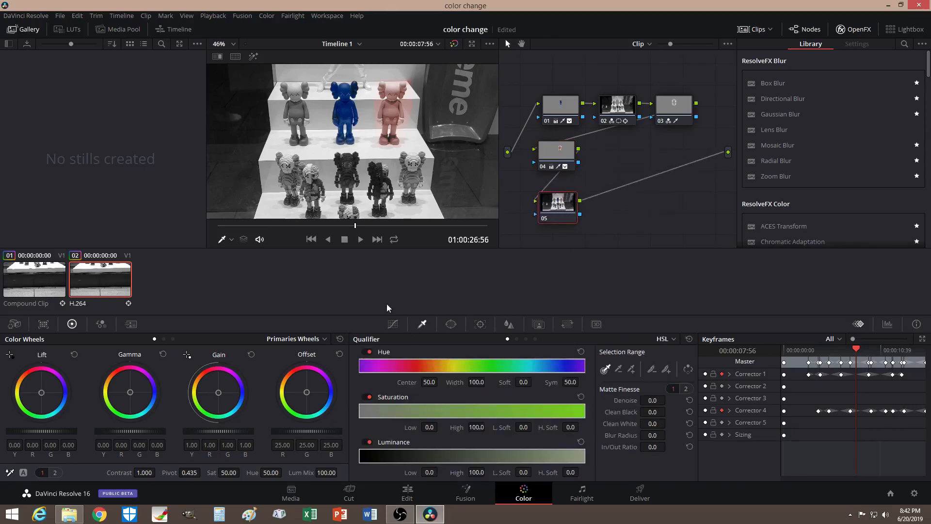
left_click(297, 114)
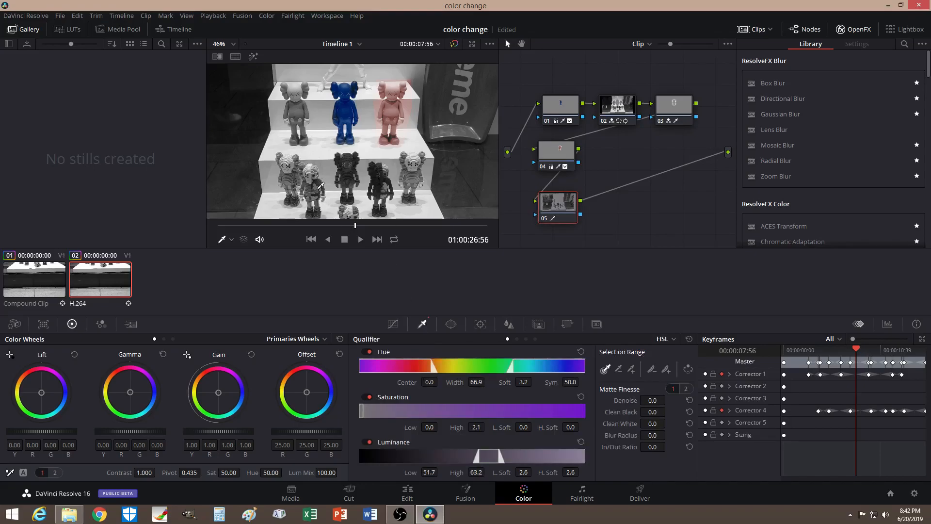
- With the highlight on, set node 05's Luminance High to 62.3, Clean Black 22.5, Clean White 13.5 and In/Out Ratio 50.4, and show the window settings
left_click(252, 56)
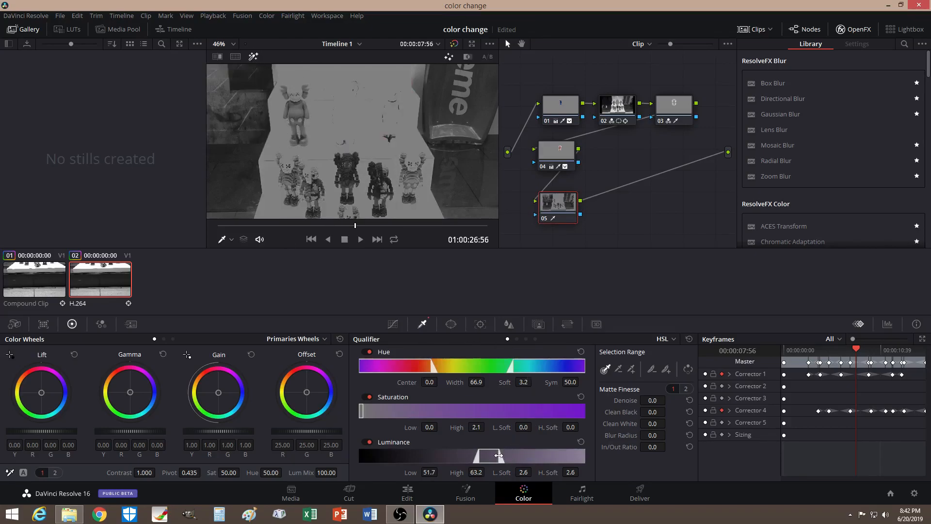
mouse_move(500, 455)
left_mouse_down()
mouse_move(511, 456)
mouse_move(497, 456)
left_mouse_up()
left_click_drag(653, 424, 668, 424)
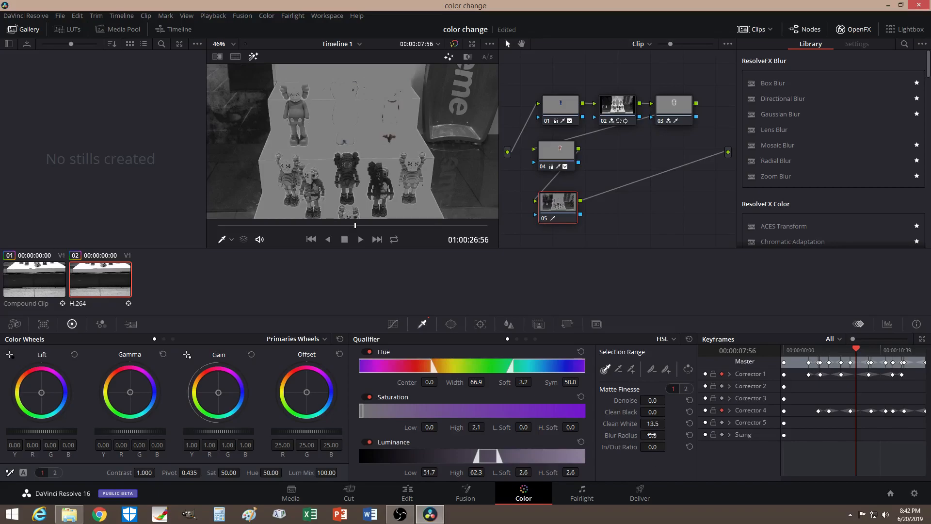
left_click_drag(651, 413, 668, 411)
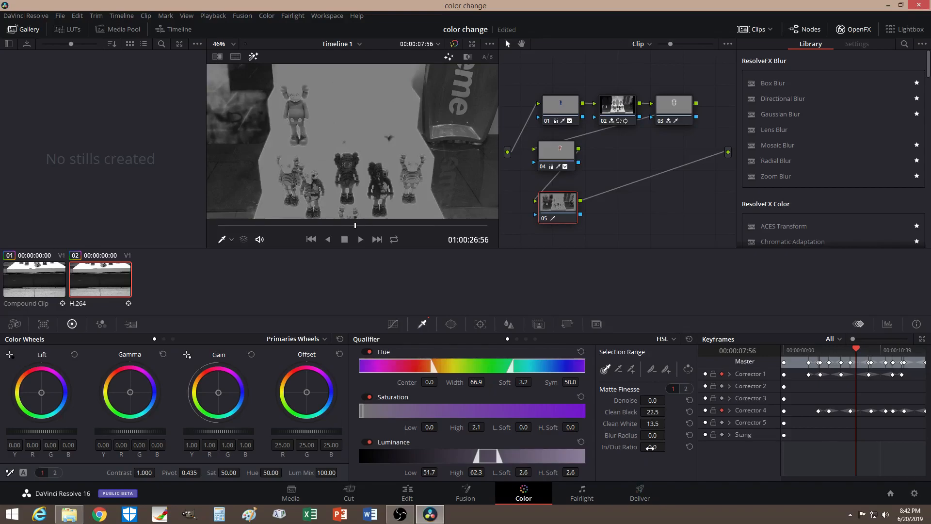
left_click_drag(668, 446, 669, 447)
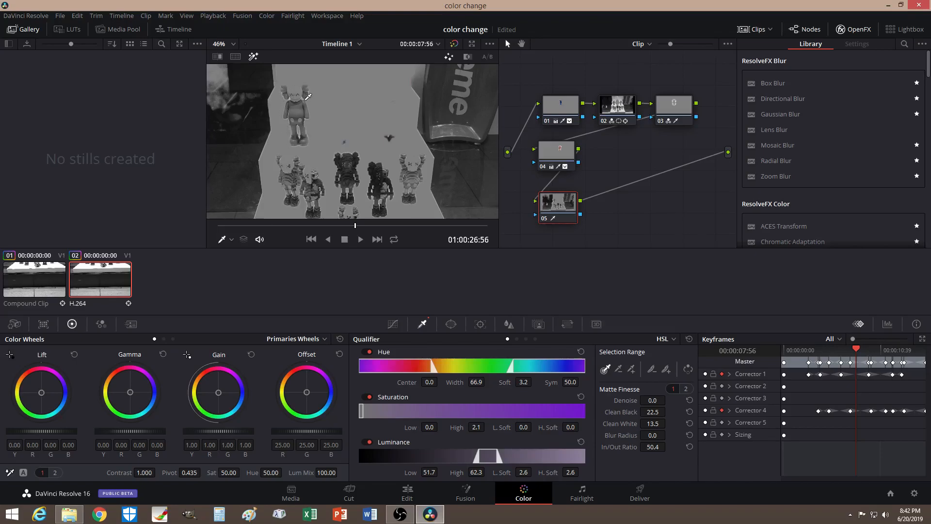
left_click(451, 324)
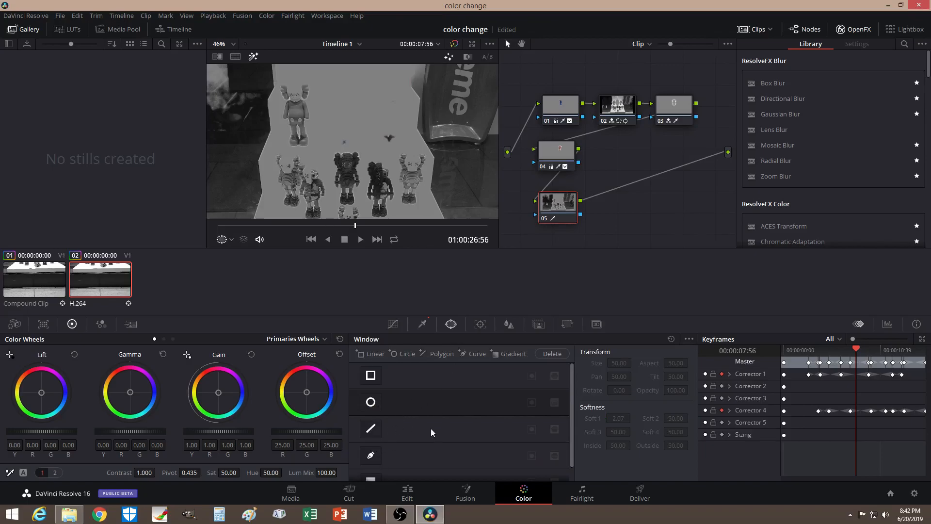
left_click(371, 376)
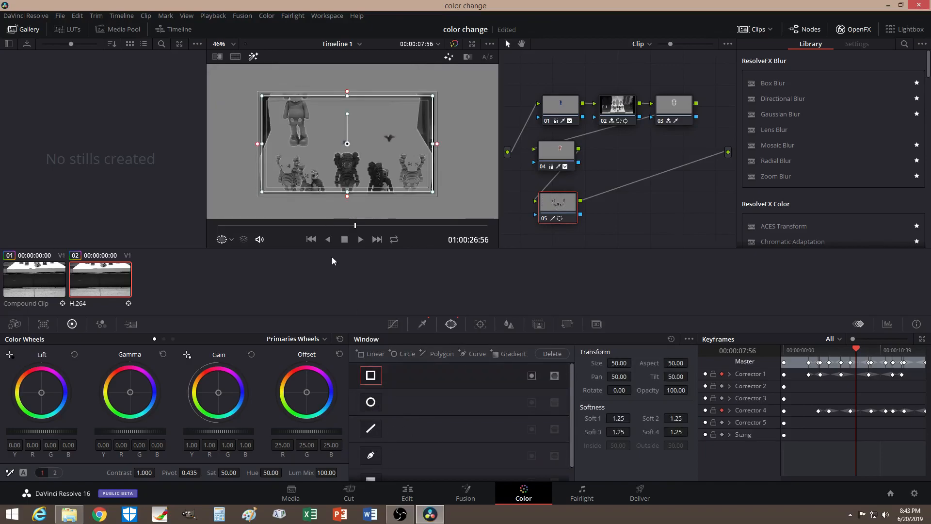
left_click_drag(343, 138, 300, 111)
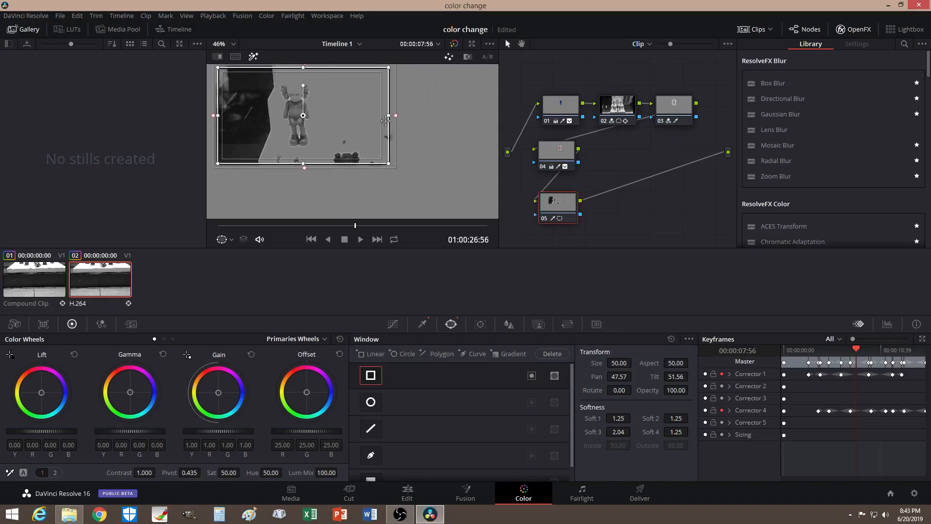
left_click_drag(389, 116, 316, 114)
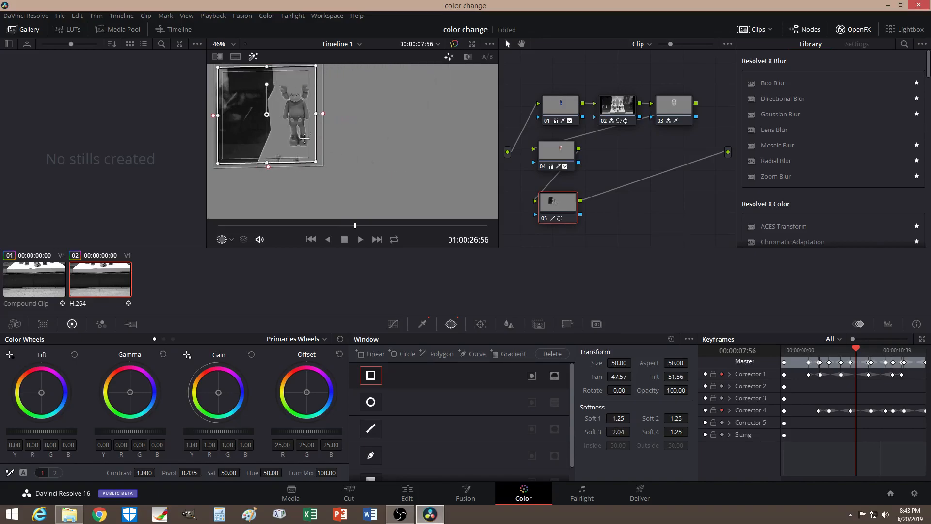
left_click(373, 377)
- Draw a closed curve window on node 05 tightly around the outline of the left-hand figure at 00:00:07:56
left_click(375, 455)
scroll(313, 115, "up", 2)
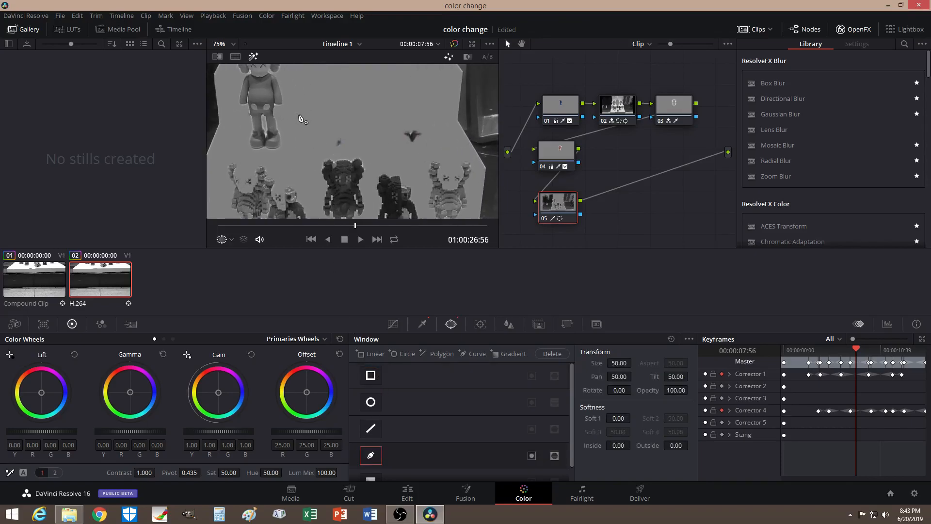
left_click_drag(352, 119, 422, 180)
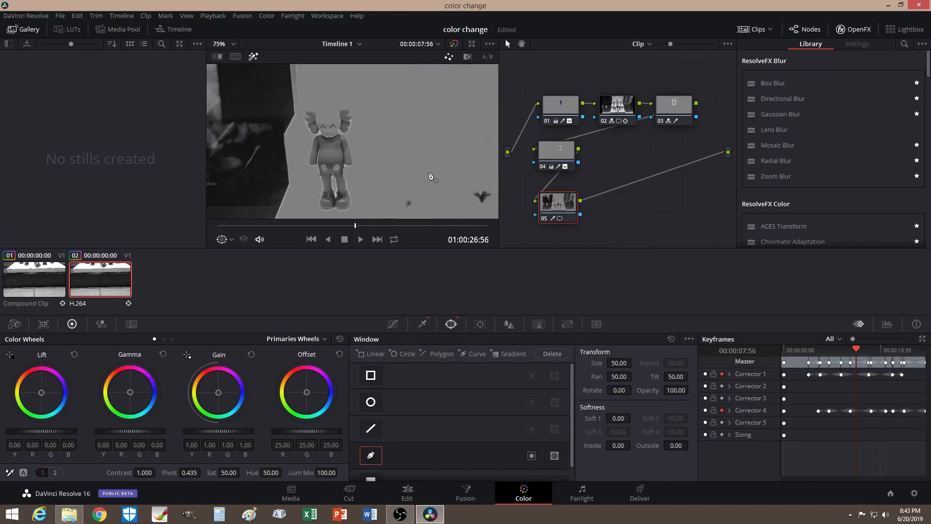
left_click(340, 105)
left_click(351, 105)
left_click(354, 109)
left_click(354, 117)
left_click(352, 129)
left_click(346, 135)
left_click(350, 146)
left_click(355, 158)
left_click(355, 167)
left_click(347, 171)
left_click(350, 189)
left_click(354, 200)
left_click(353, 209)
left_click(335, 211)
left_click(320, 212)
left_click(315, 203)
left_click(319, 190)
left_click(313, 167)
left_click(304, 160)
left_click(305, 147)
left_click(309, 140)
left_click(303, 130)
left_click(300, 110)
left_click(310, 104)
left_click(316, 103)
left_click(332, 104)
left_click(340, 106)
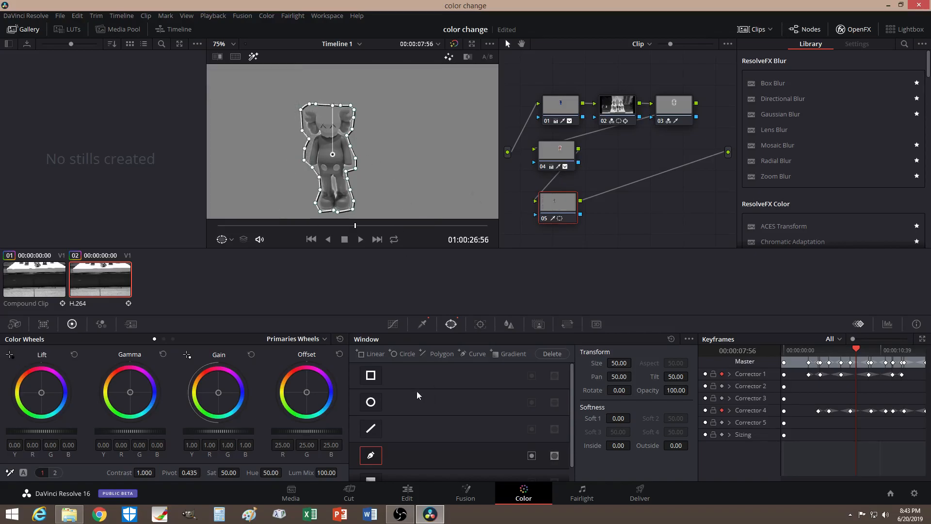
- Fit the whole frame in the viewer and track node 05's window forward from 00:00:07:56 to the end of the clip
left_click(481, 325)
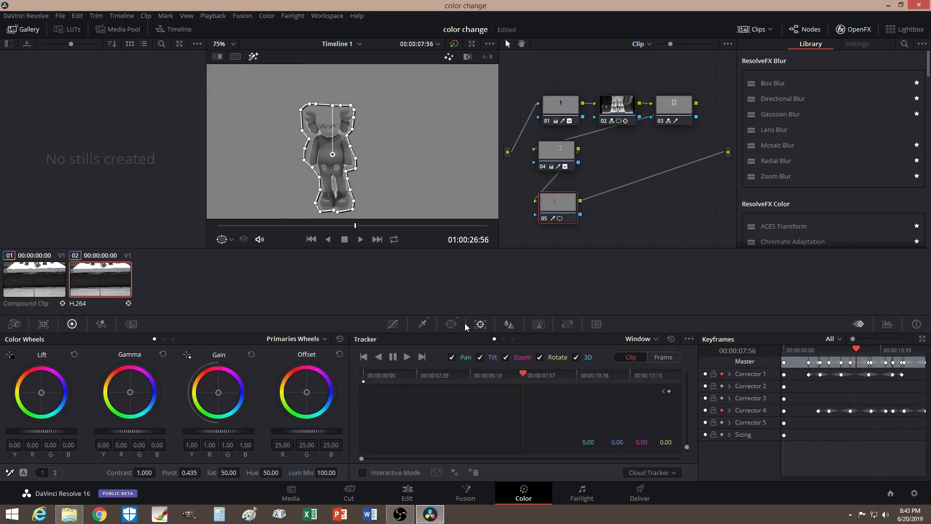
scroll(405, 178, "down", 5)
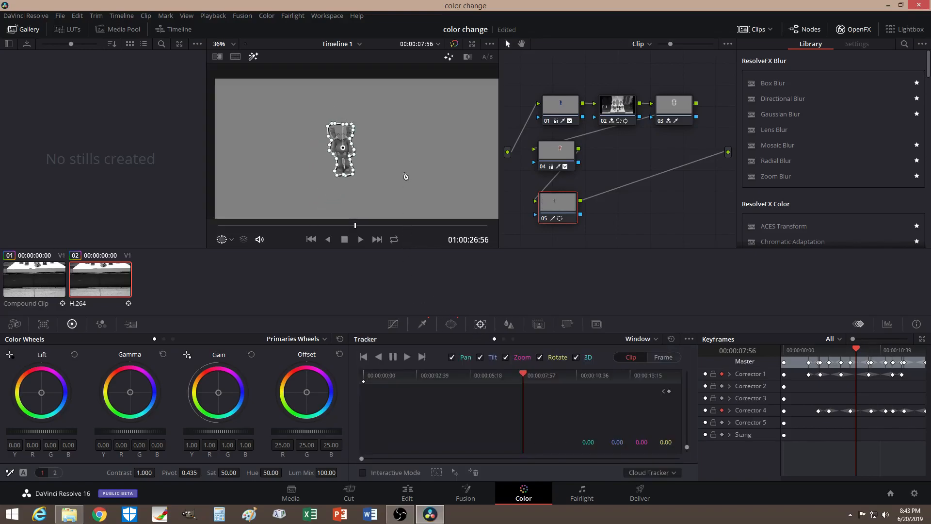
left_click(232, 45)
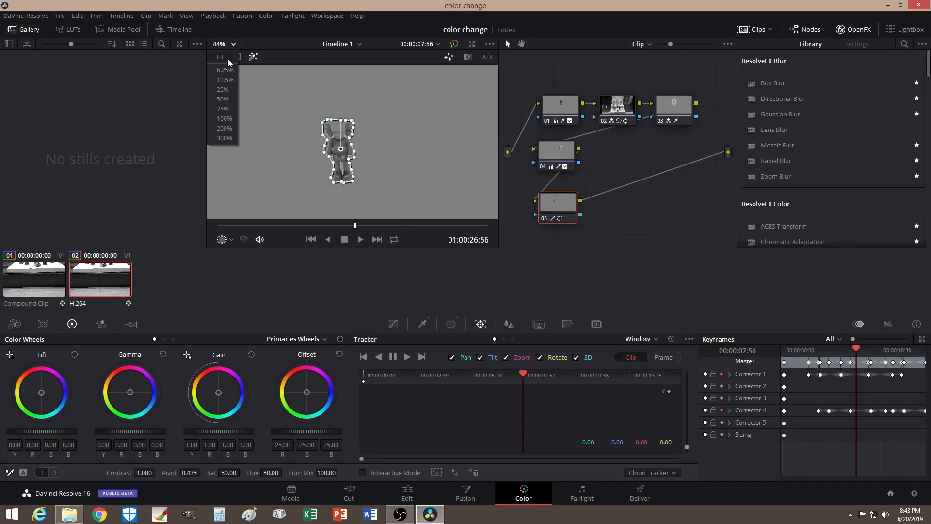
left_click(229, 67)
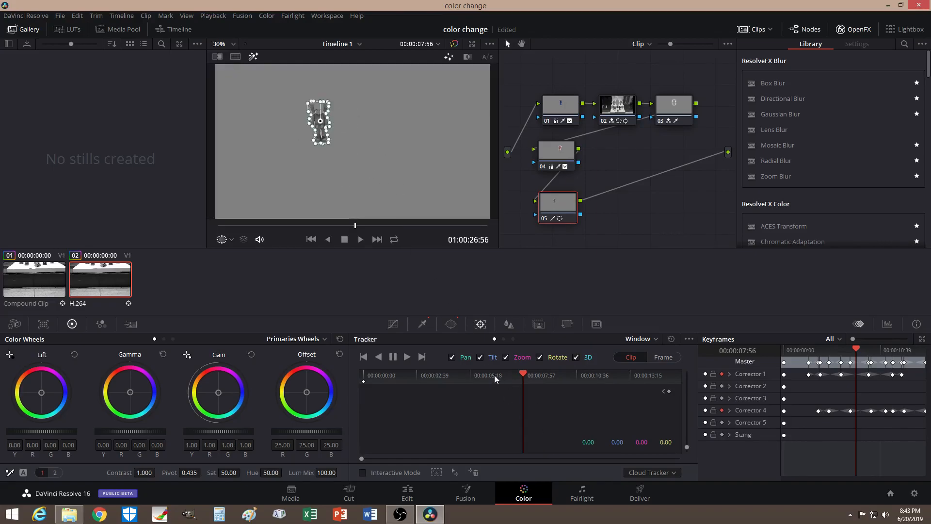
left_click(407, 357)
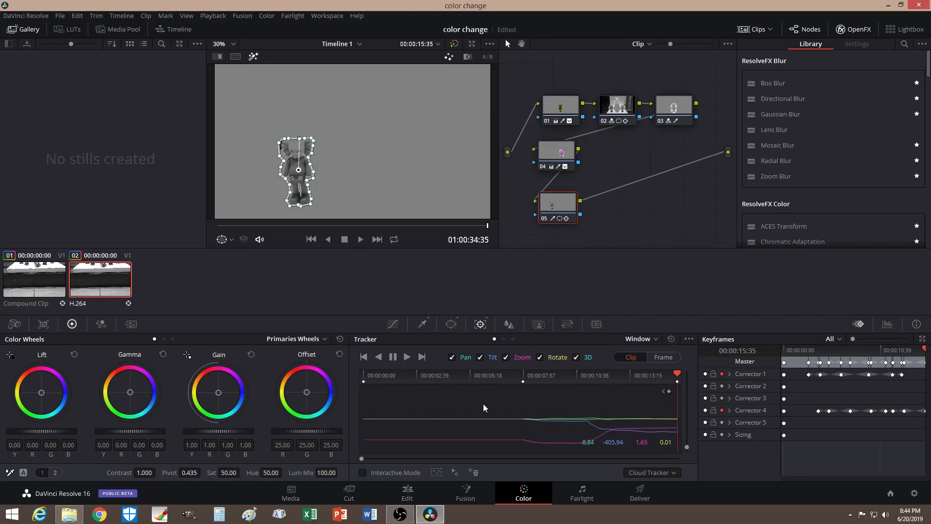
- Track node 05's window backward from 00:00:07:54 towards the clip's start, and turn off the highlight to check the tracking
left_click(523, 383)
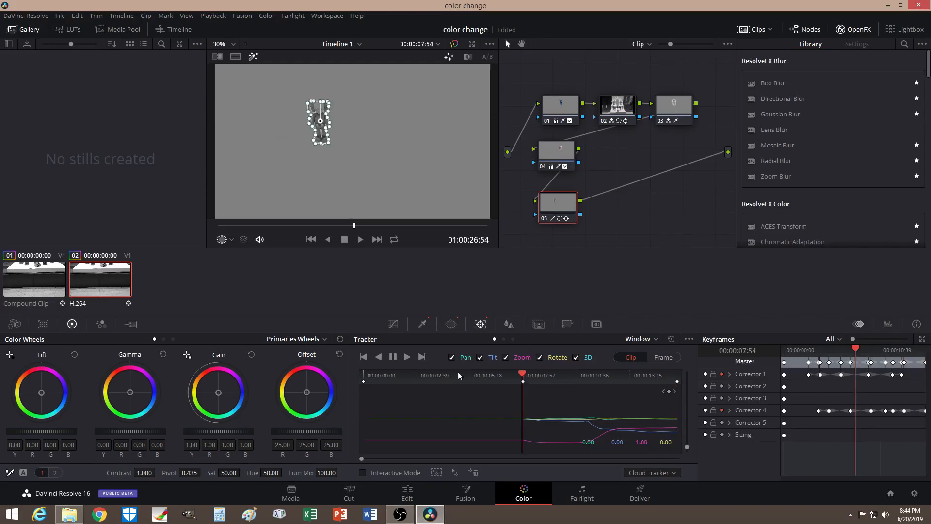
left_click(379, 357)
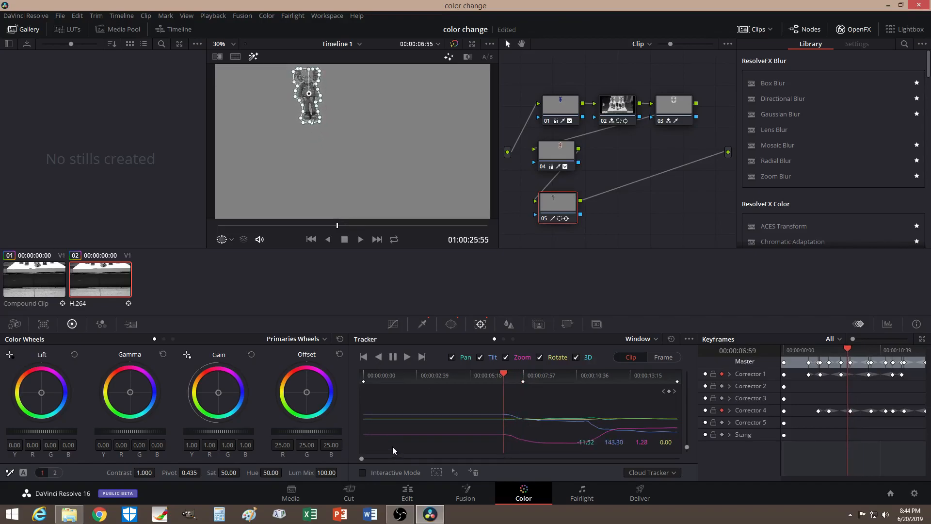
left_click_drag(389, 375, 485, 374)
left_click(253, 57)
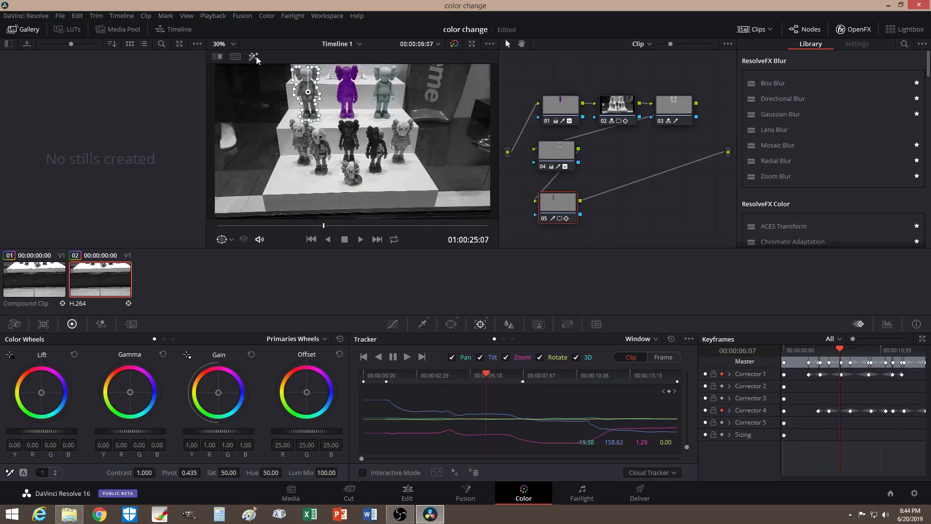
mouse_move(487, 375)
left_mouse_down()
mouse_move(523, 376)
mouse_move(498, 375)
left_mouse_up()
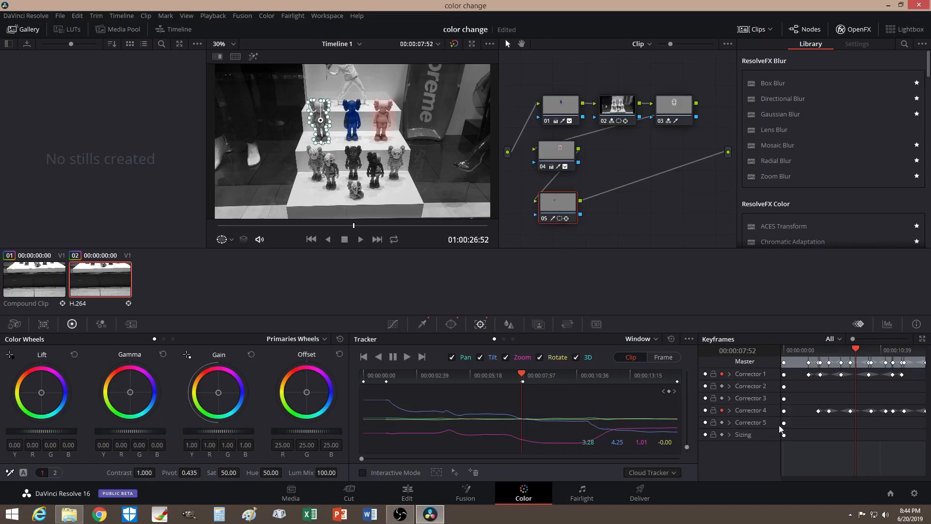
- Keyframe Corrector 5 with a neutral Lift at 00:00:01:25 and a blue Lift of R -0.01, G -0.01, B 0.11 at 00:00:02:52
left_click_drag(857, 350, 798, 350)
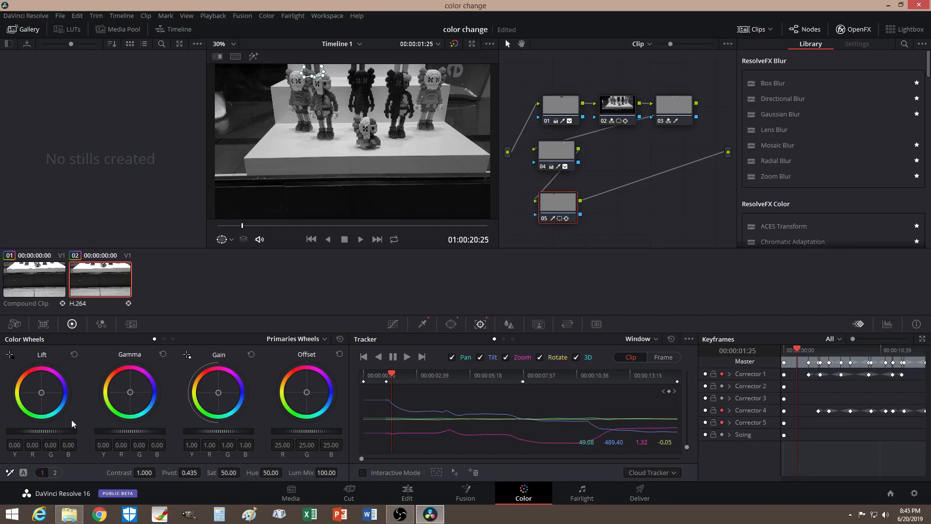
left_click_drag(39, 391, 42, 392)
left_click(801, 350)
left_click_drag(801, 352, 810, 351)
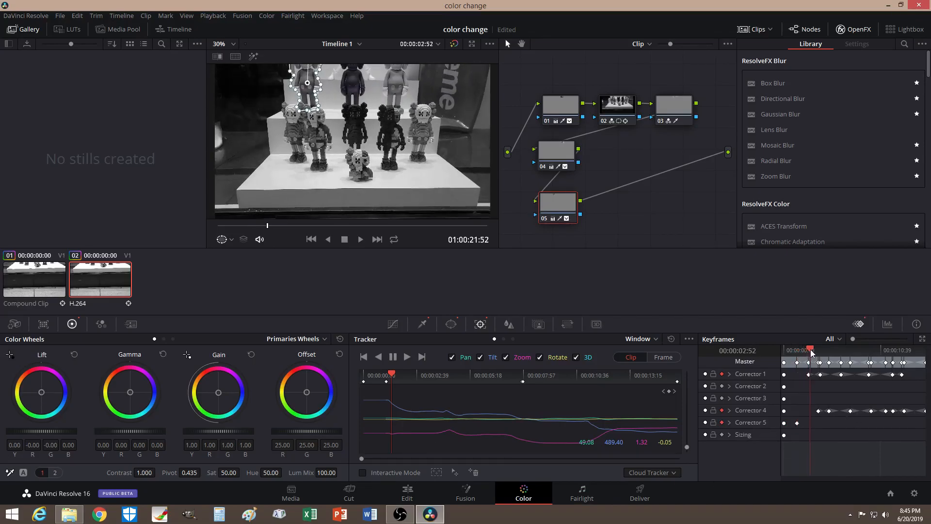
left_click_drag(41, 392, 46, 392)
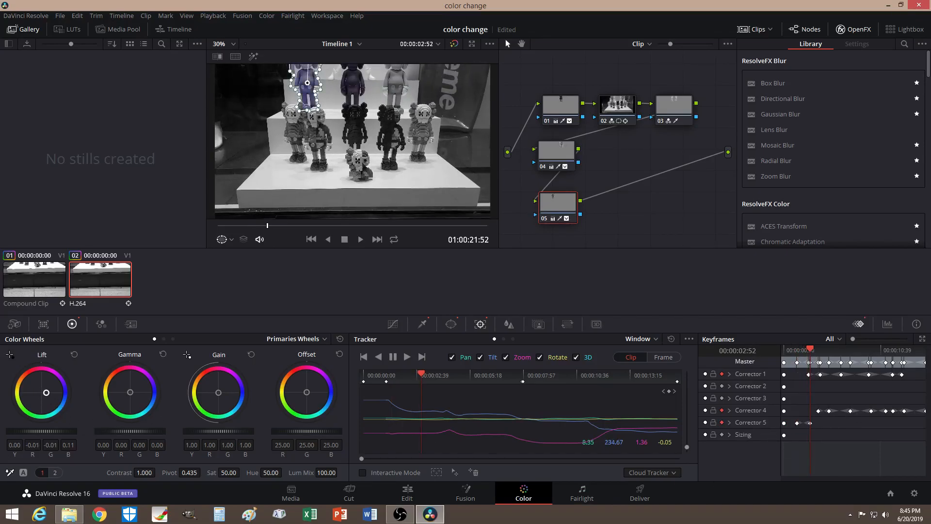
- Keyframe Corrector 5's Lift to magenta (R 0.15, G -0.06, B 0.16) at 00:00:05:22, and to red (R 0.29, G -0.07, B -0.13) at 00:00:08:55
left_click_drag(810, 351, 833, 350)
left_click_drag(50, 393, 52, 384)
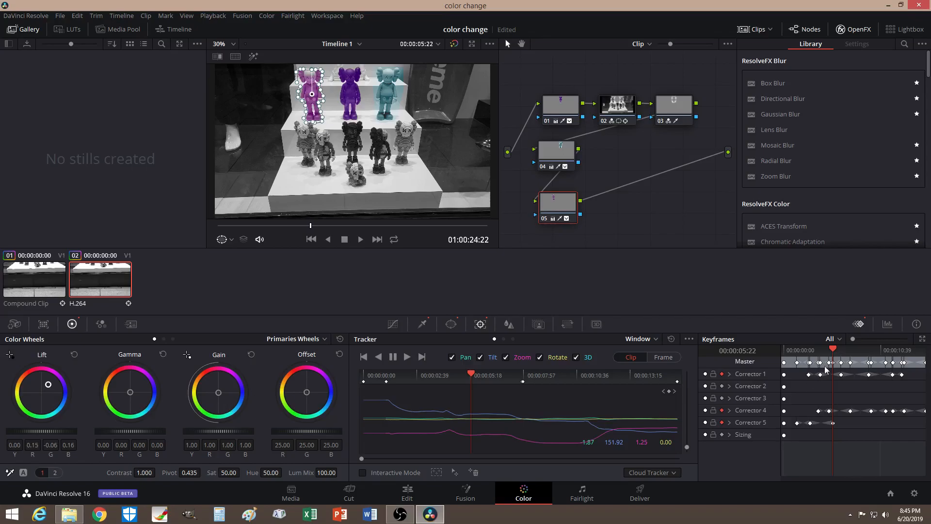
left_click_drag(833, 350, 867, 350)
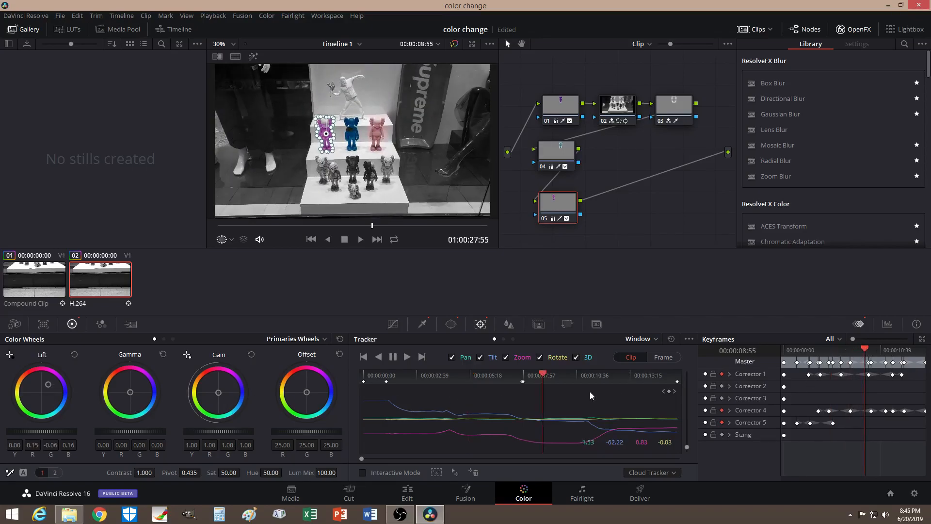
left_click_drag(49, 387, 35, 377)
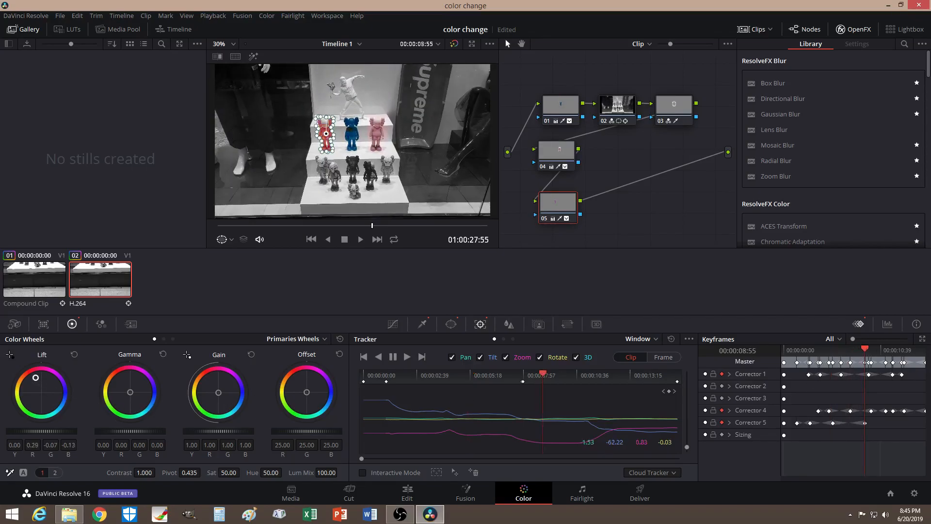
- Keyframe Corrector 5's Lift to R -0.04, G 0.01, B 0.00 at 00:00:12:22, and view the frame at 01:00:27:18 on the Edit page
left_click_drag(860, 355, 896, 351)
left_click_drag(37, 378, 41, 395)
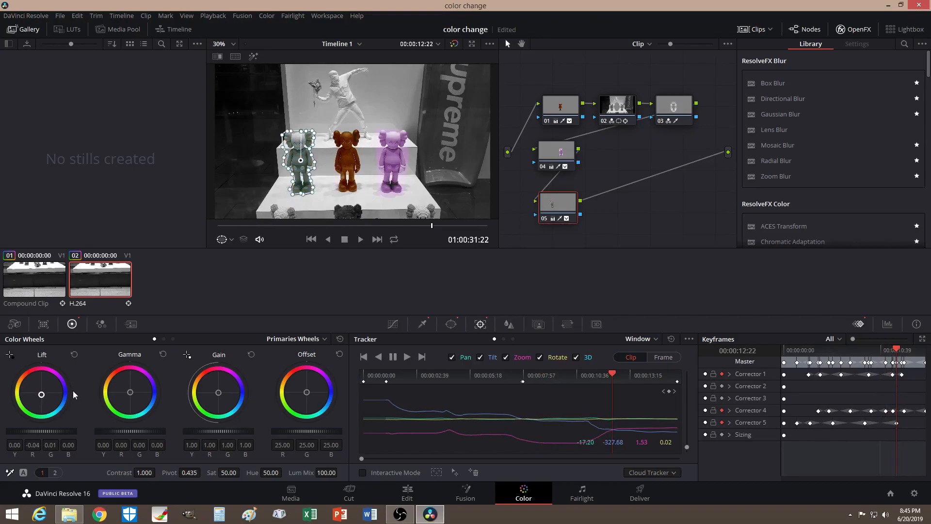
left_click_drag(896, 350, 859, 353)
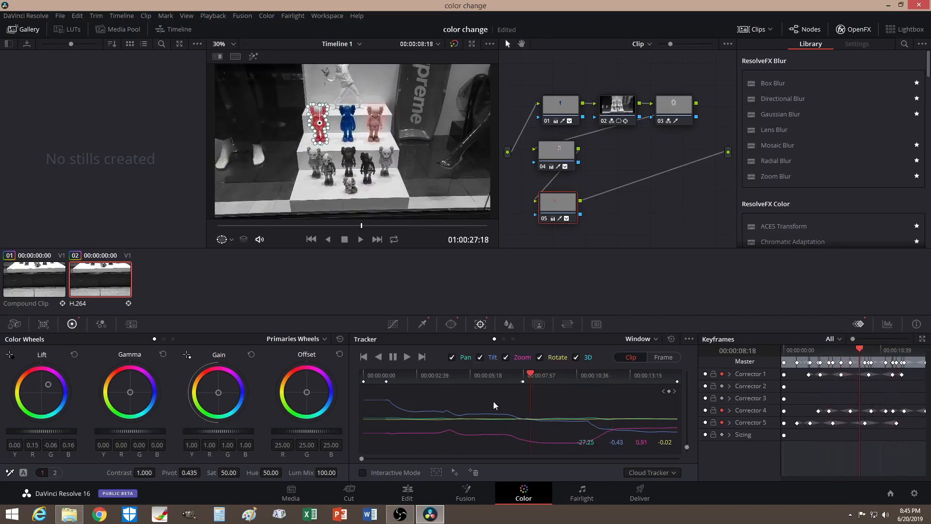
left_click(407, 493)
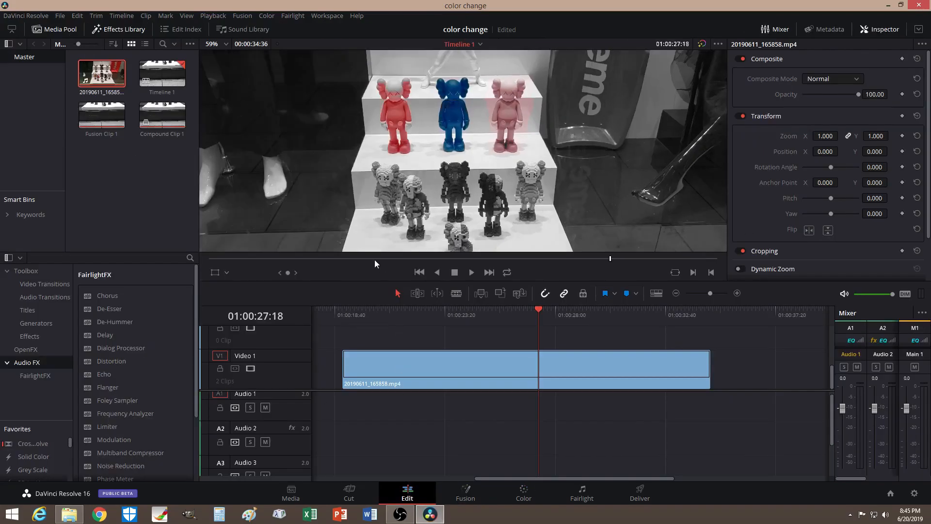
- Review the figures' colour changes on the Edit page at 01:00:29:10, 01:00:29:50 and 01:00:23:55
scroll(405, 146, "up", 2)
scroll(341, 136, "down", 1)
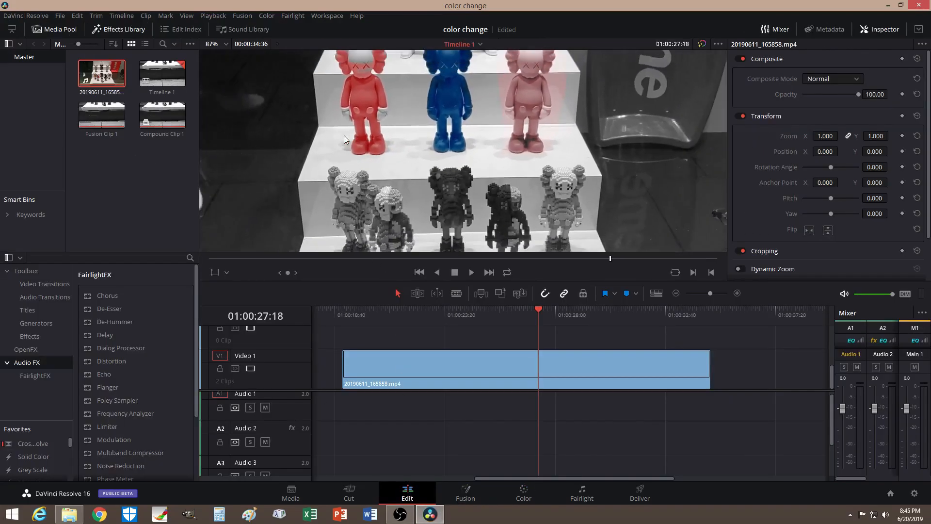
left_click_drag(538, 311, 583, 311)
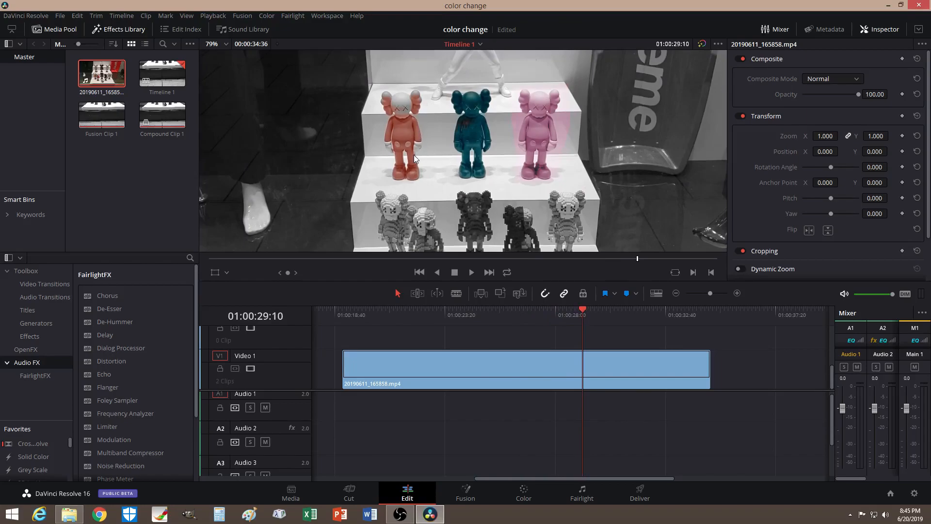
left_click_drag(583, 309, 599, 309)
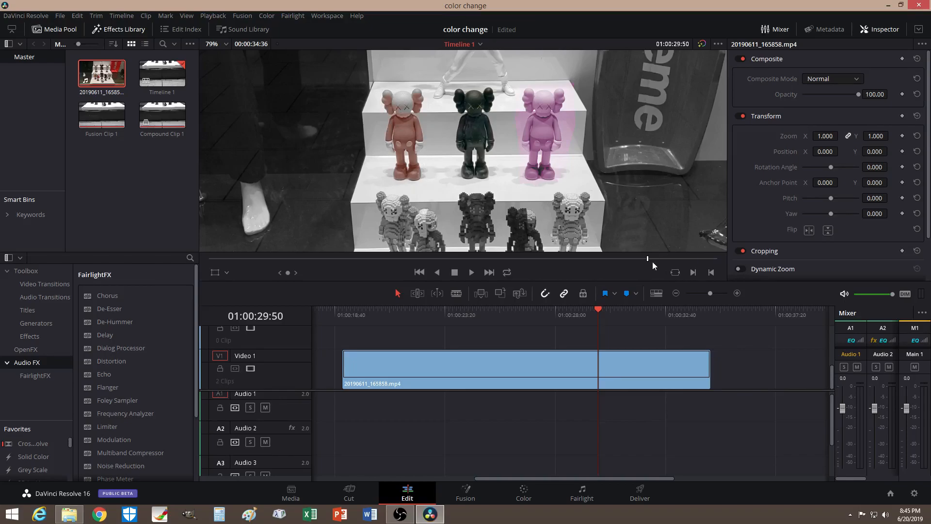
left_click_drag(634, 258, 548, 264)
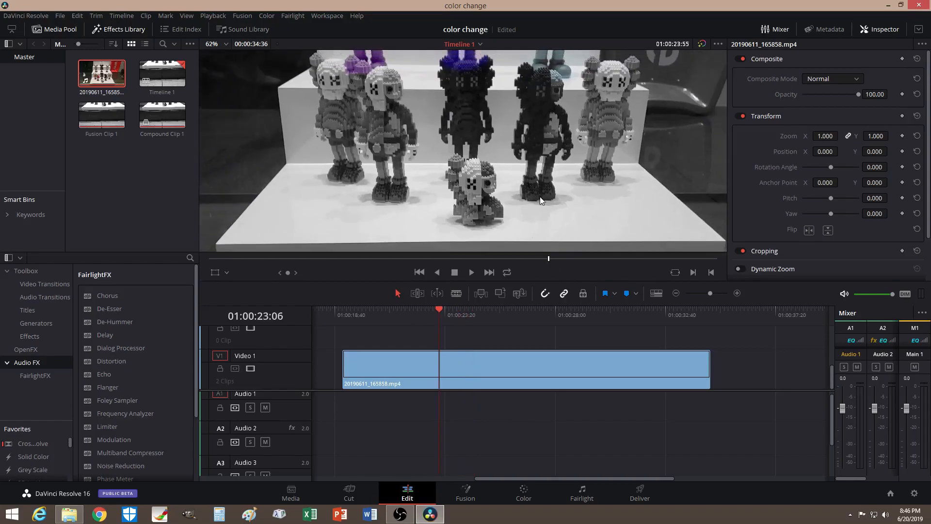
scroll(540, 197, "down", 1)
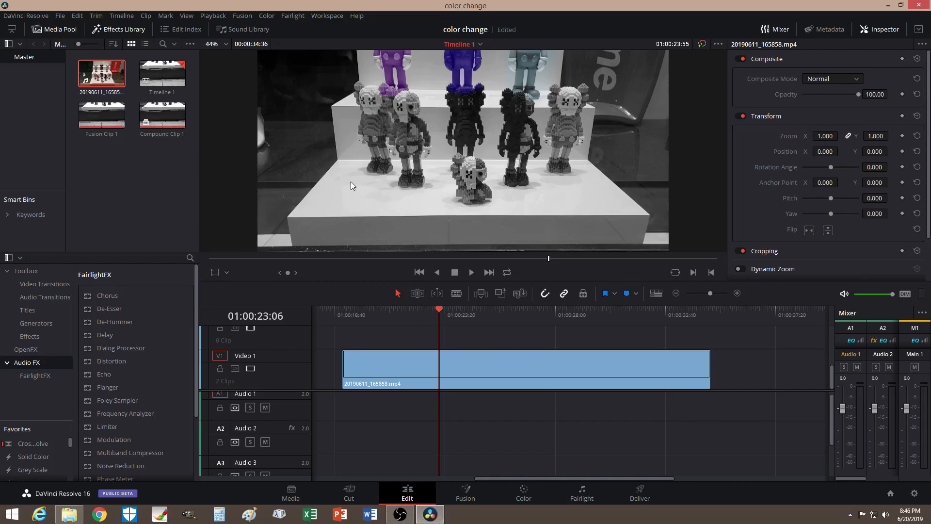
- Return to the Color page, add a serial node 06 after node 05, and place it directly below node 05
left_click(523, 494)
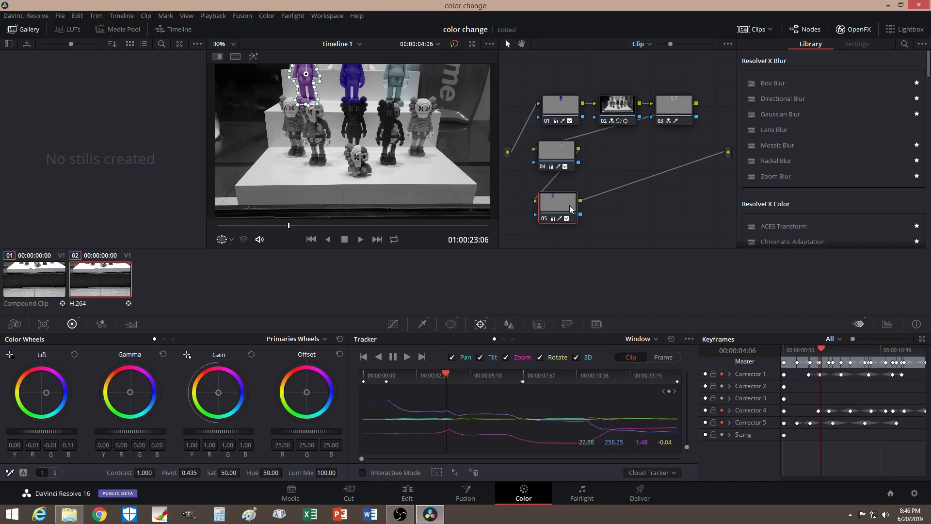
mouse_move(570, 205)
key("alt+s")
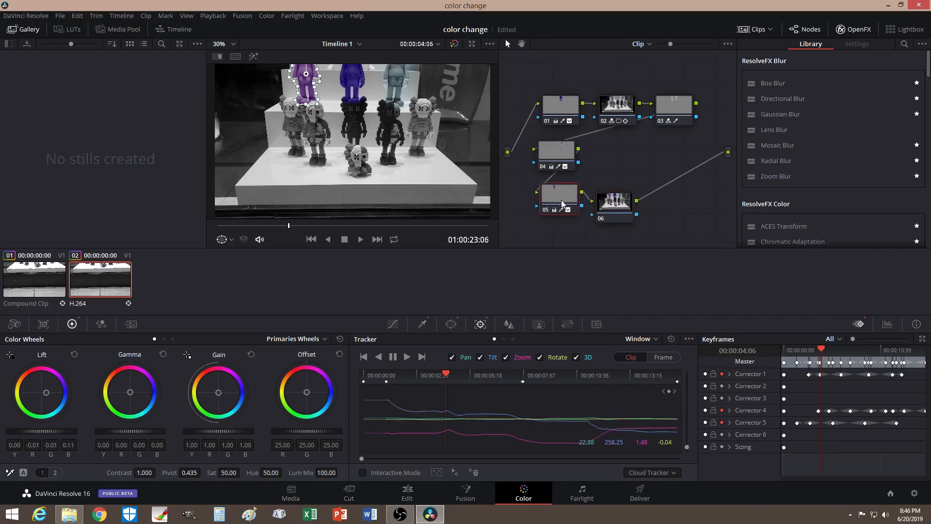
left_click_drag(606, 210, 560, 222)
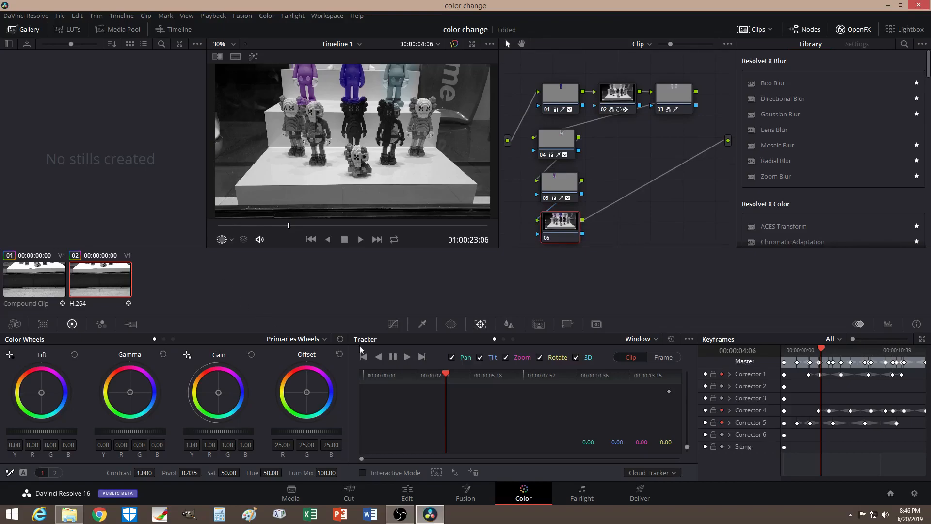
- Sample the white front platform with node 06's qualifier, set Luminance Low to 65.8, and check the selection with the highlight
left_click(422, 324)
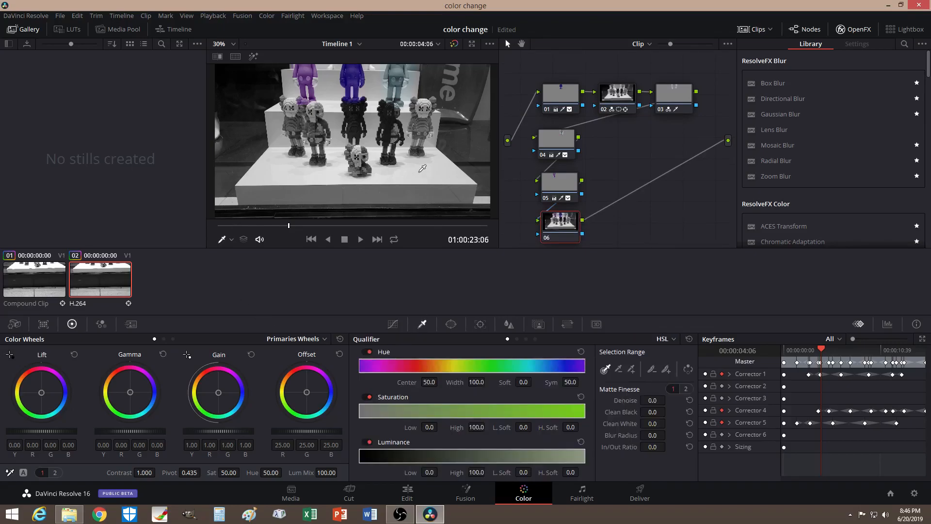
left_click(420, 173)
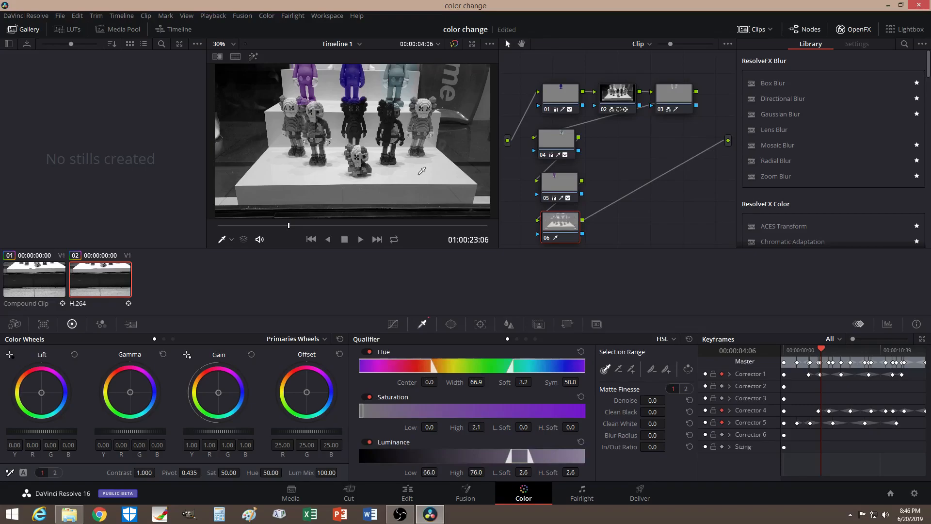
left_click(253, 56)
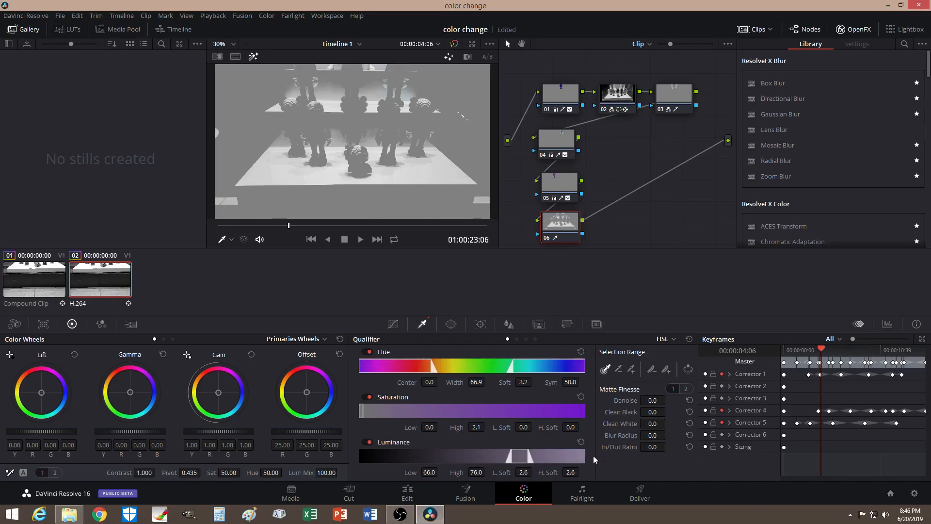
mouse_move(509, 457)
left_mouse_down()
mouse_move(495, 457)
mouse_move(509, 457)
left_mouse_up()
left_click(254, 57)
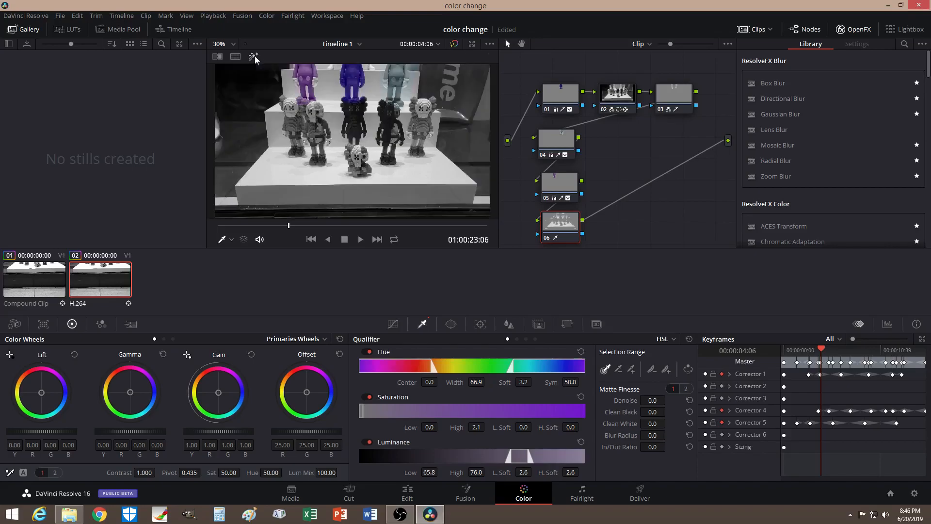
- Add a linear window to node 06 and shape its four corners around the lowest white platform at 00:00:04:06
left_click(451, 325)
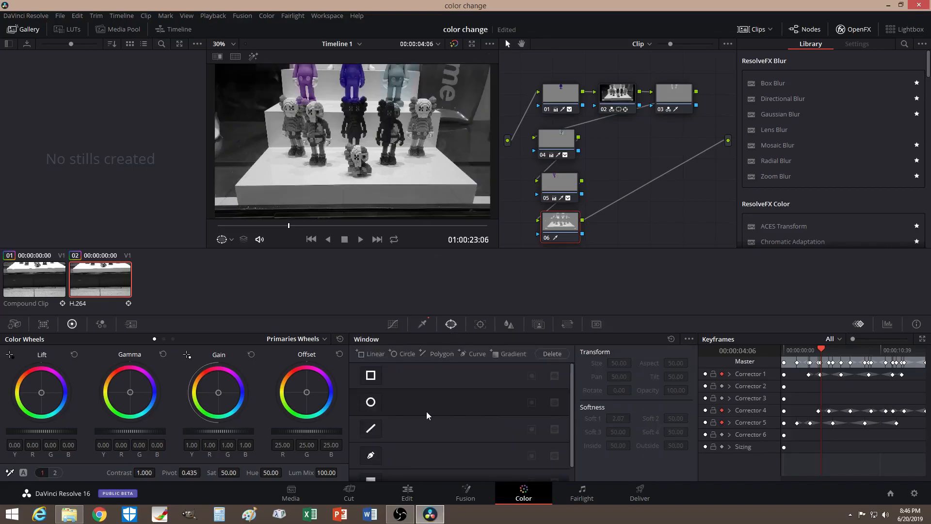
left_click(371, 376)
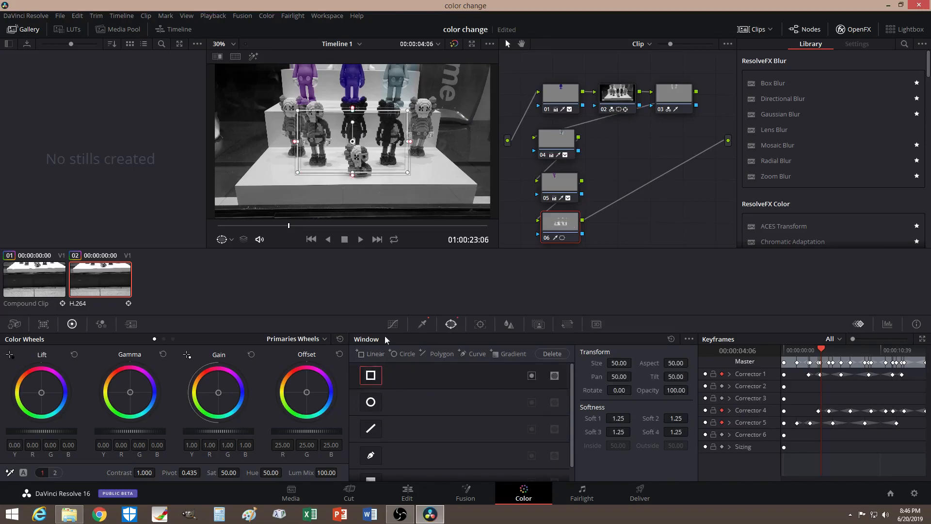
left_click_drag(298, 168, 234, 188)
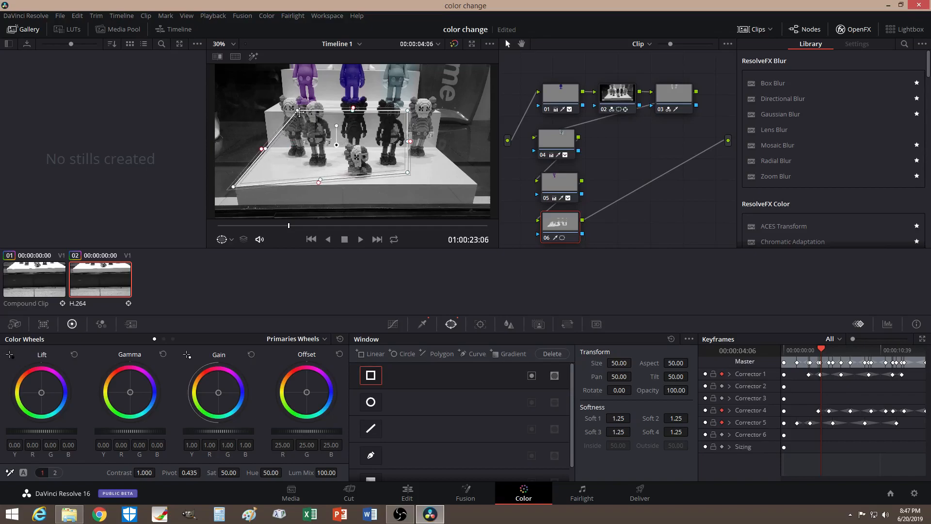
left_click_drag(298, 111, 268, 146)
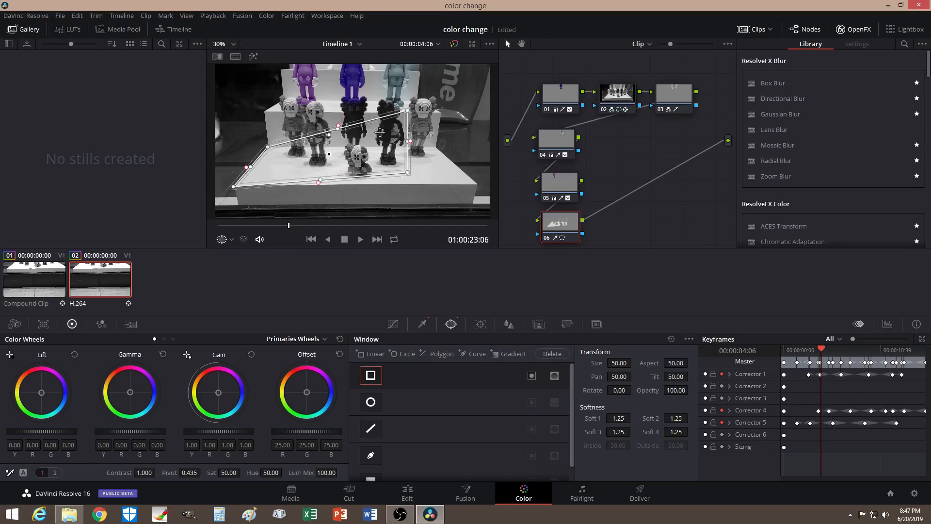
left_click_drag(408, 113, 445, 147)
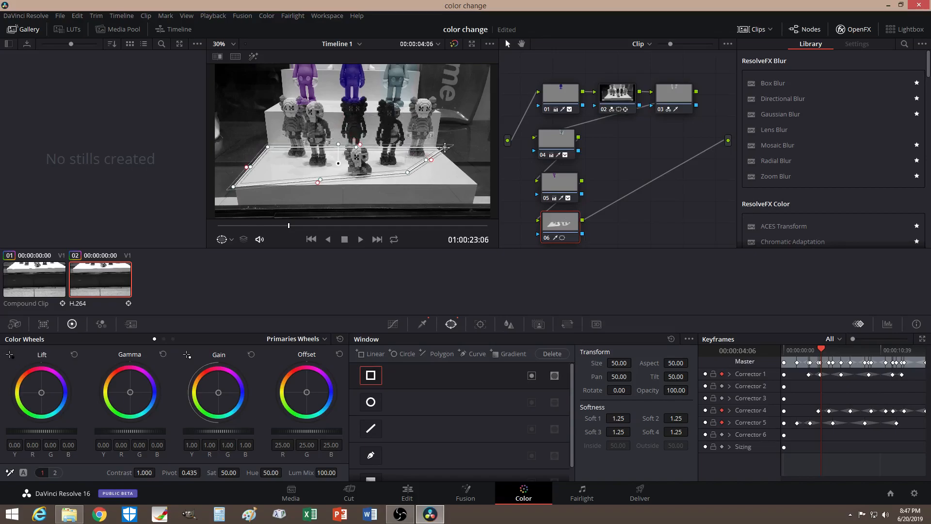
left_click_drag(410, 176, 481, 184)
left_click_drag(445, 148, 438, 148)
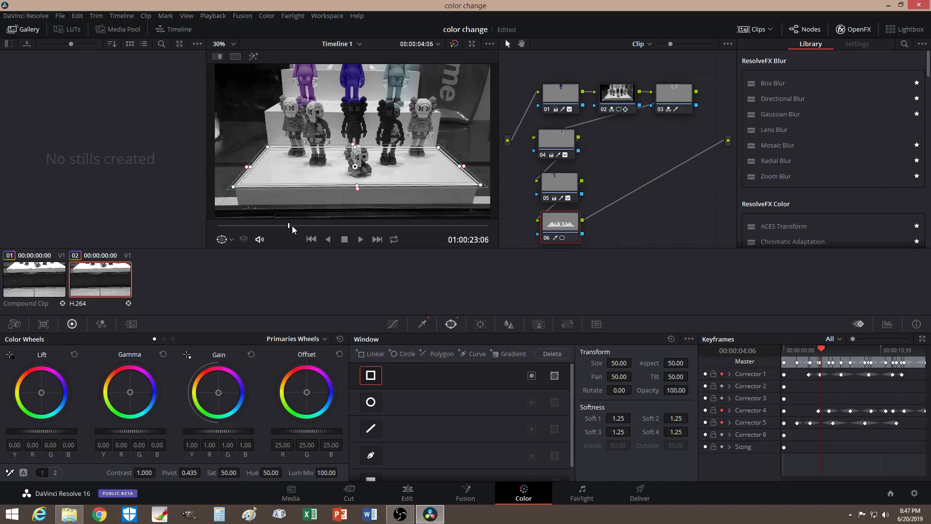
- Move node 06's window onto the lowest platform at 00:00:00:49 (Pan 50.45, Tilt 55.22) and refit its four corners
left_click_drag(290, 225, 391, 236)
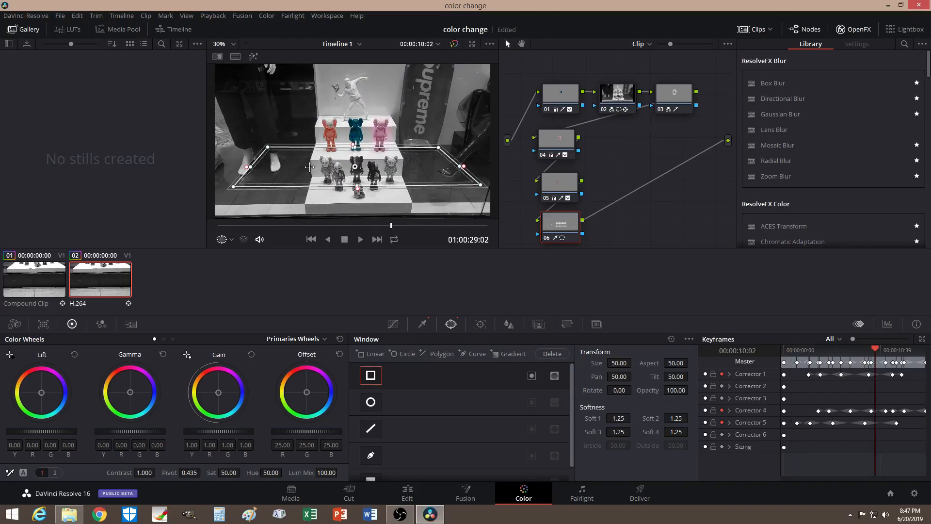
left_click_drag(392, 227, 232, 228)
left_click_drag(357, 167, 360, 105)
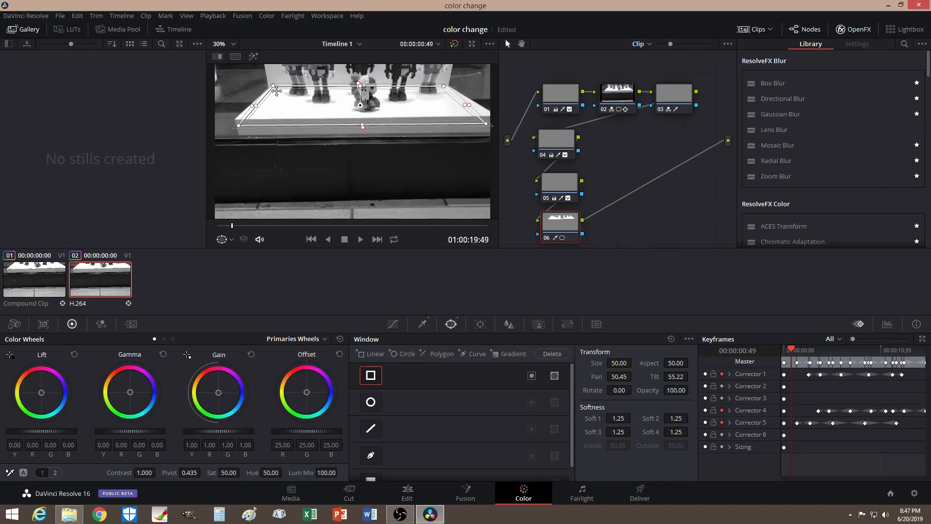
left_click_drag(273, 86, 269, 93)
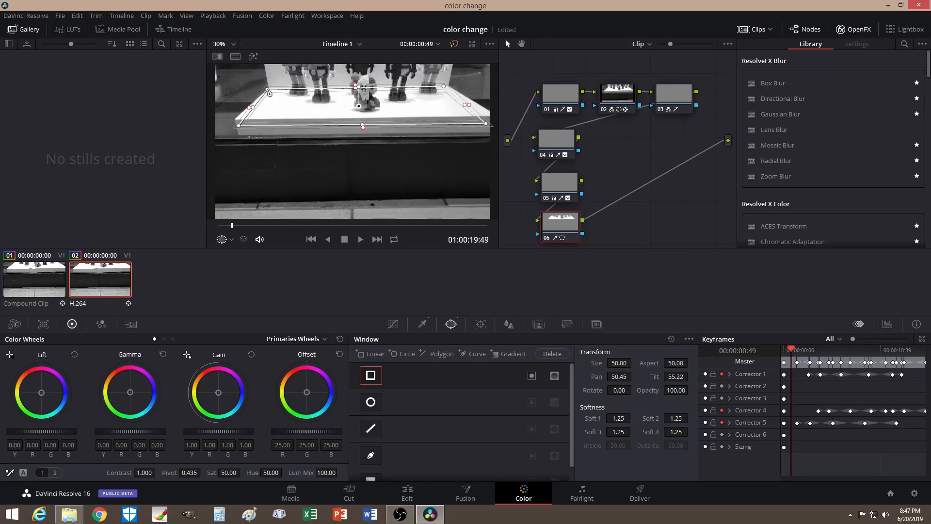
left_click_drag(443, 86, 452, 86)
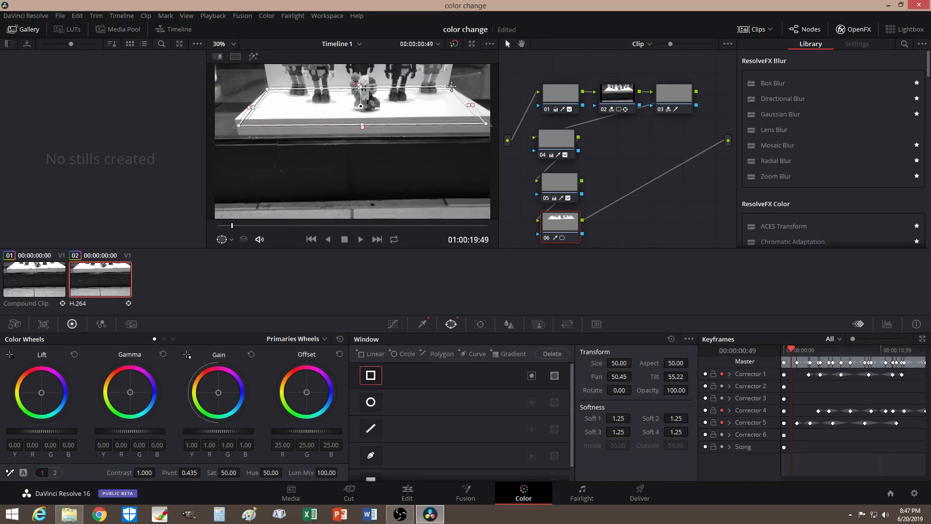
left_click_drag(486, 124, 498, 117)
left_click_drag(239, 128, 229, 121)
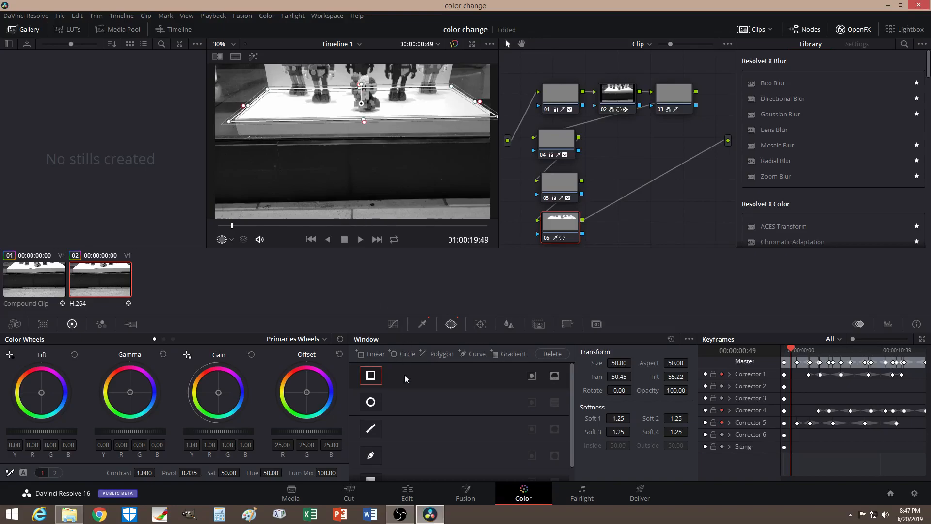
- In the tracker's Frame mode, track node 06's window backward from 00:00:00:49 to the clip's start and forward to 00:00:05:04
left_click(480, 324)
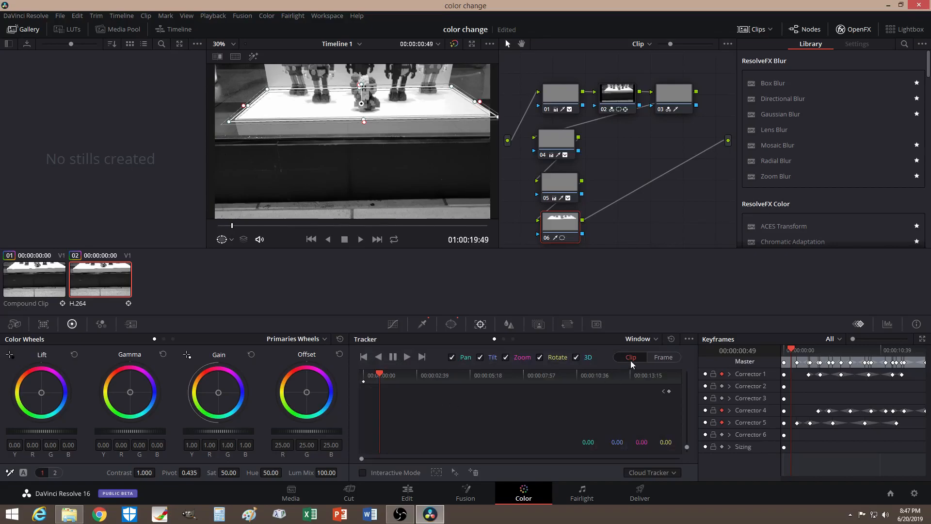
left_click(664, 358)
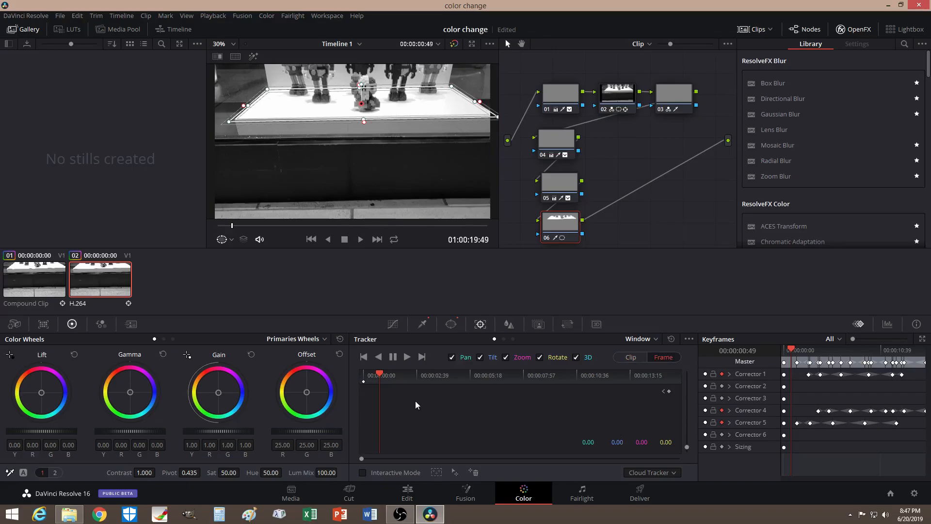
left_click(378, 358)
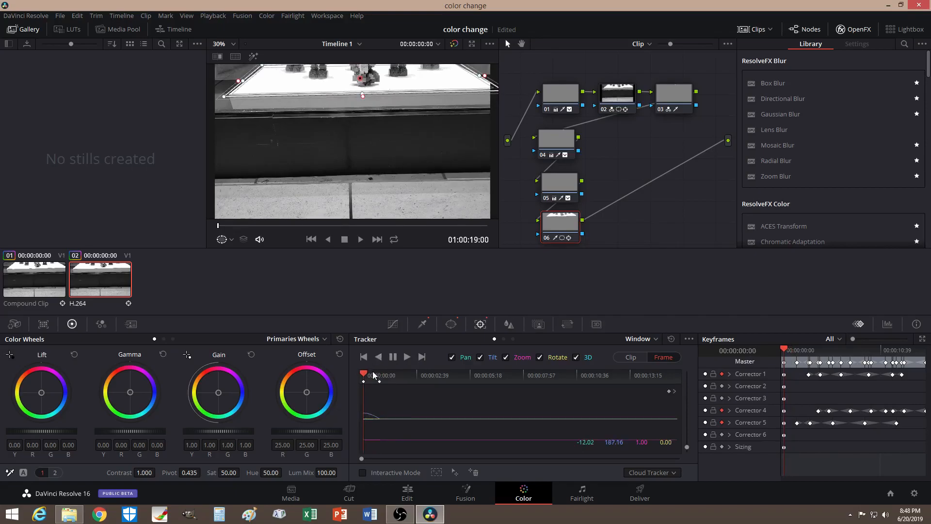
left_click_drag(364, 375, 381, 378)
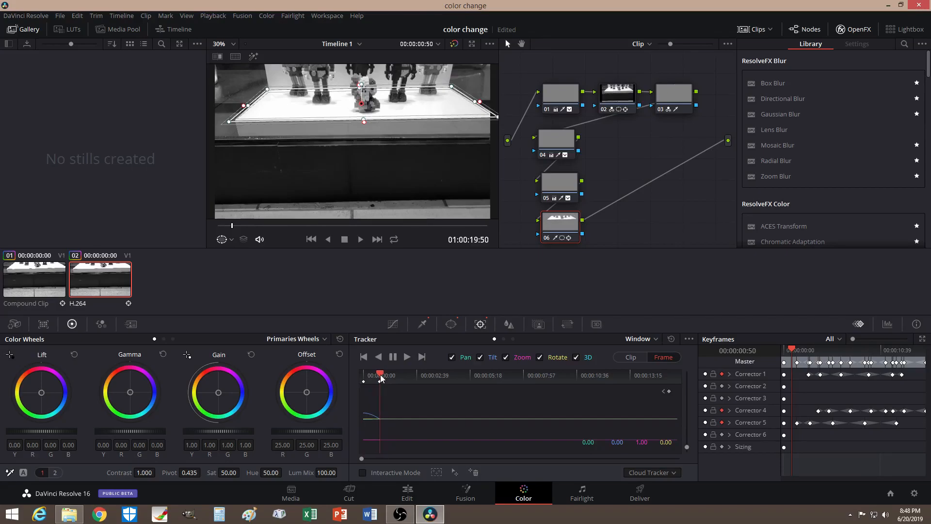
left_click(407, 357)
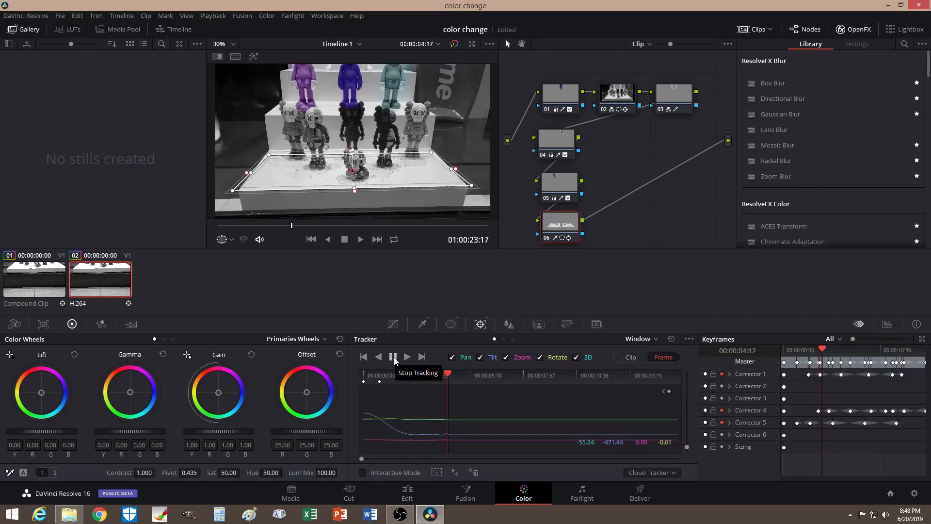
left_click(393, 358)
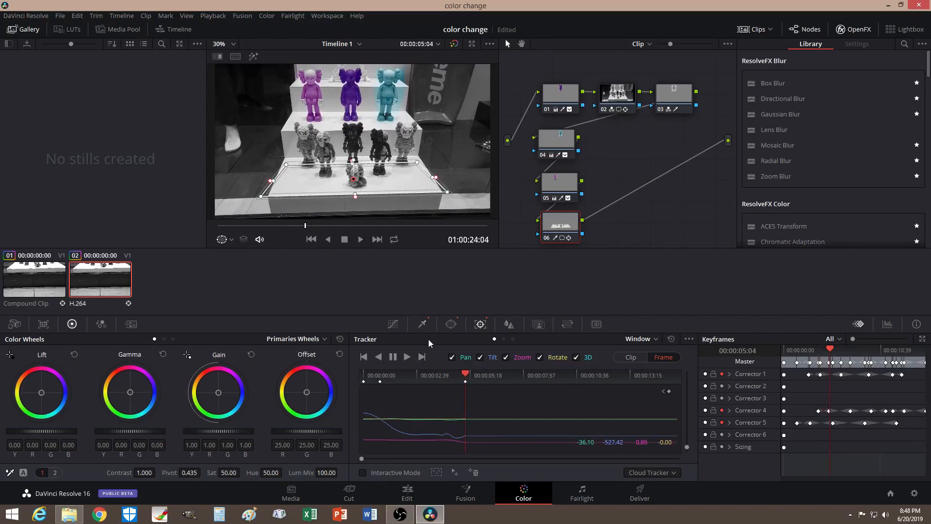
- Review the tracked frames and correct the corners of node 06's window to the platform's edges at 00:00:04:24
left_click_drag(464, 375, 416, 376)
key("space")
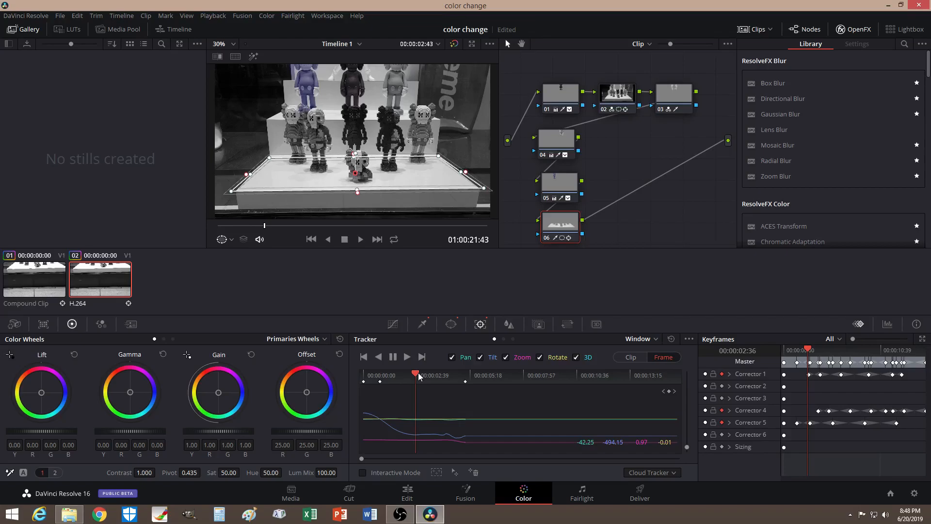
left_click_drag(438, 373, 452, 377)
left_click_drag(272, 163, 273, 160)
left_click_drag(237, 202, 243, 202)
left_click_drag(468, 195, 467, 195)
left_click_drag(429, 159, 431, 154)
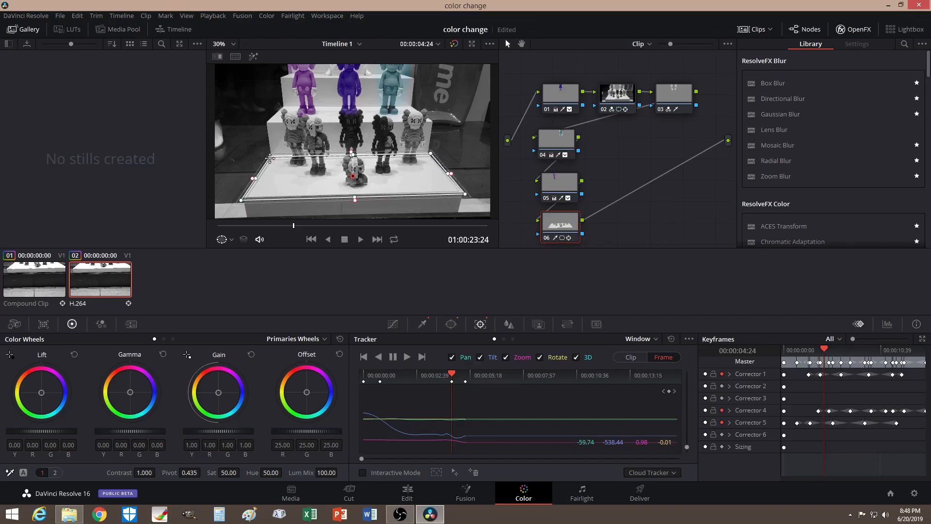
left_click_drag(270, 158, 269, 156)
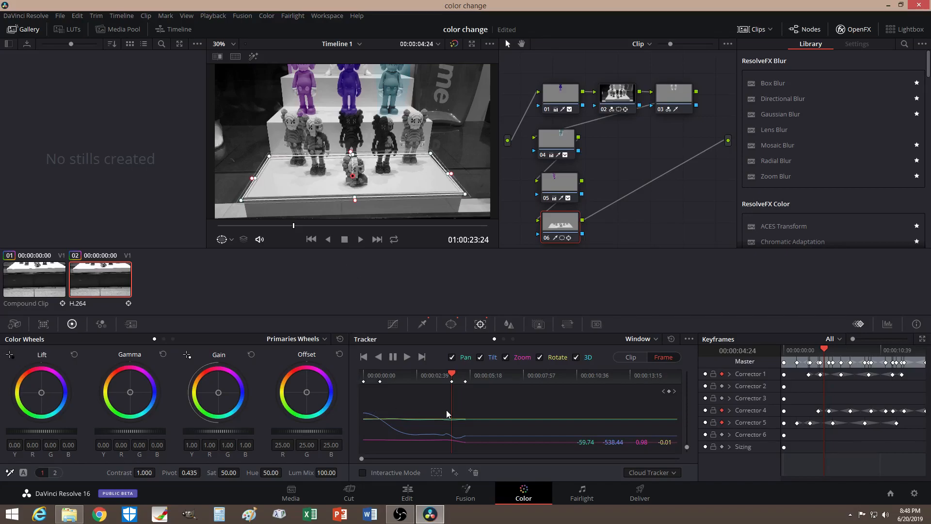
- Check frame by frame from 00:00:04:24 to 00:00:04:49 how node 06's window fits the platform
key("Right")
key("Right")
key("Right")
key("Right")
key("Right")
key("Right")
key("Right")
key("Right")
key("Right")
key("Right")
key("Right")
key("Right")
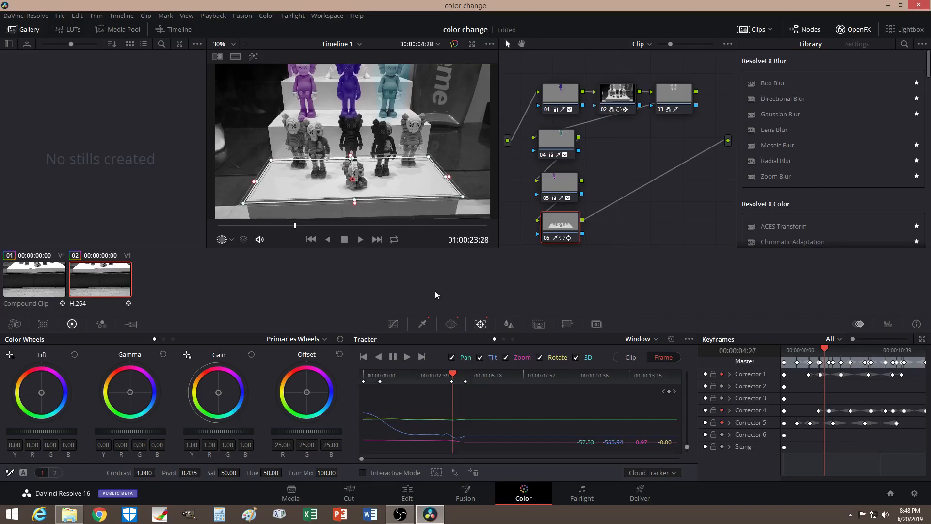
key("Right")
key("Right")
key("Right")
key("Right")
key("Right")
key("Right")
key("Right")
key("Right")
key("Right")
key("Right")
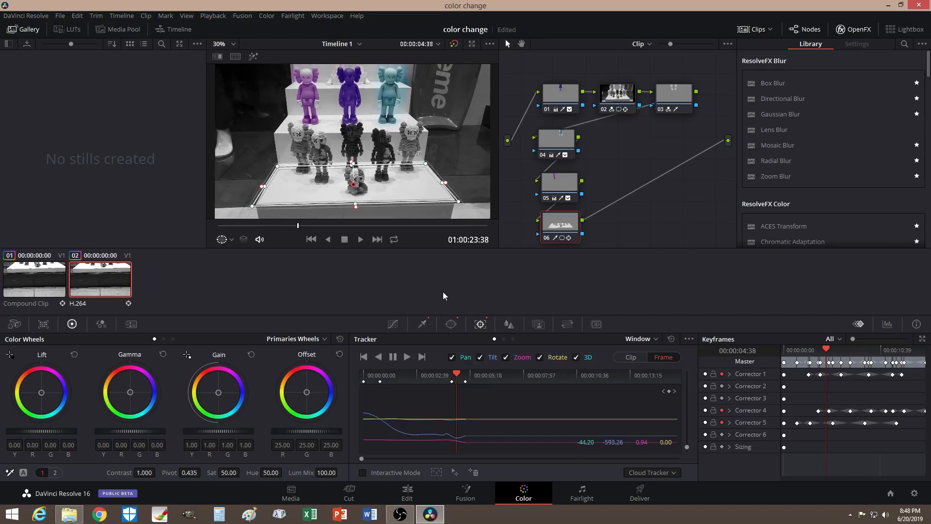
key("Right")
key("Right")
key("Right")
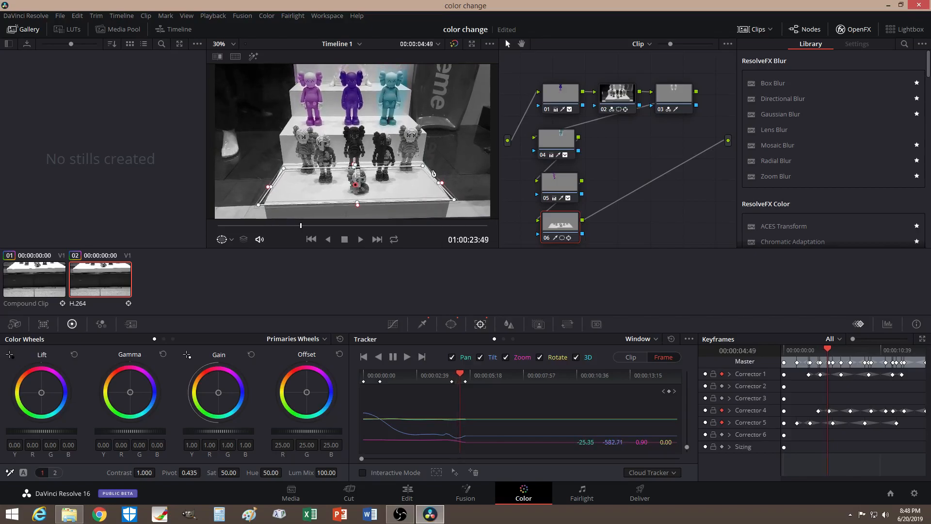
- Refit the four corners of node 06's window to the platform's edges at 00:00:04:49
left_click_drag(422, 166, 425, 162)
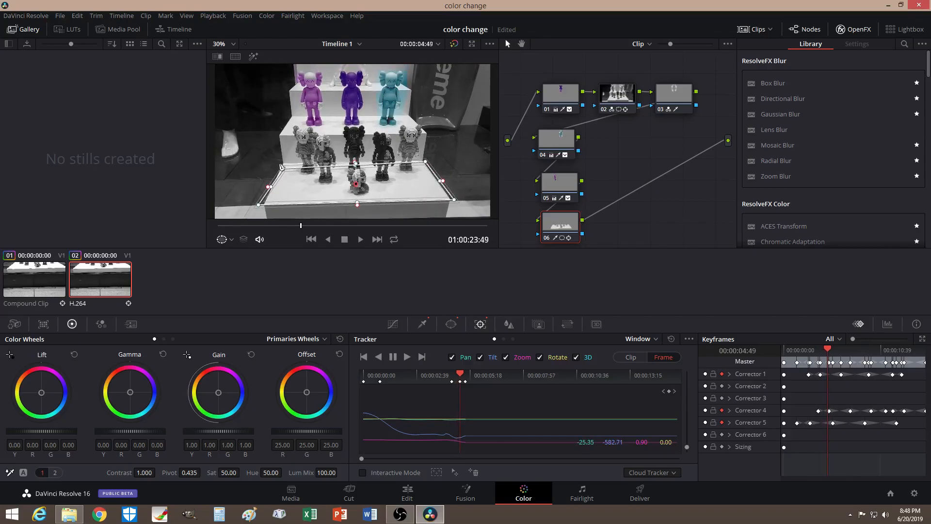
left_click_drag(283, 171, 280, 165)
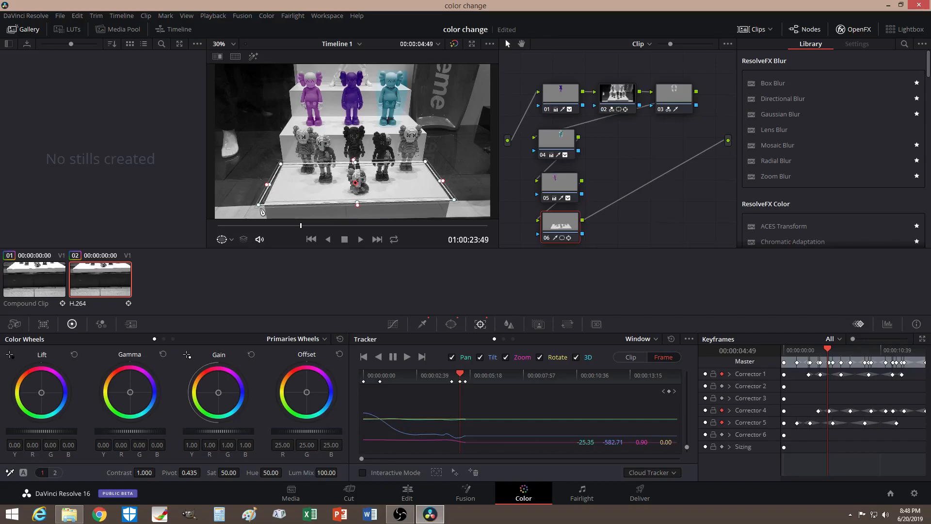
left_click_drag(260, 209, 262, 210)
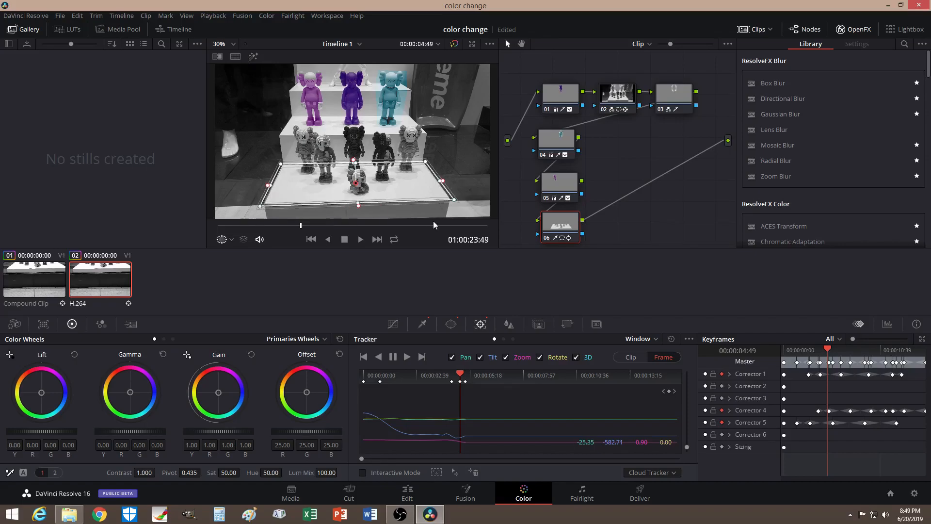
left_click_drag(456, 205, 456, 206)
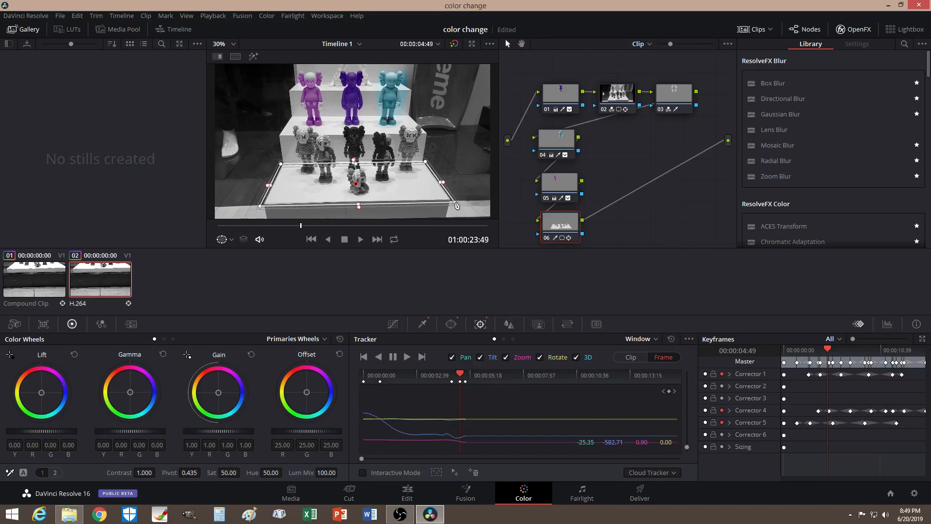
- Advance to 00:00:05:03 and refit the four corners of node 06's window to the platform's edges
key("Right")
key("Right")
key("Right")
key("Right")
key("Right")
key("Right")
key("Right")
key("Right")
key("Right")
key("Right")
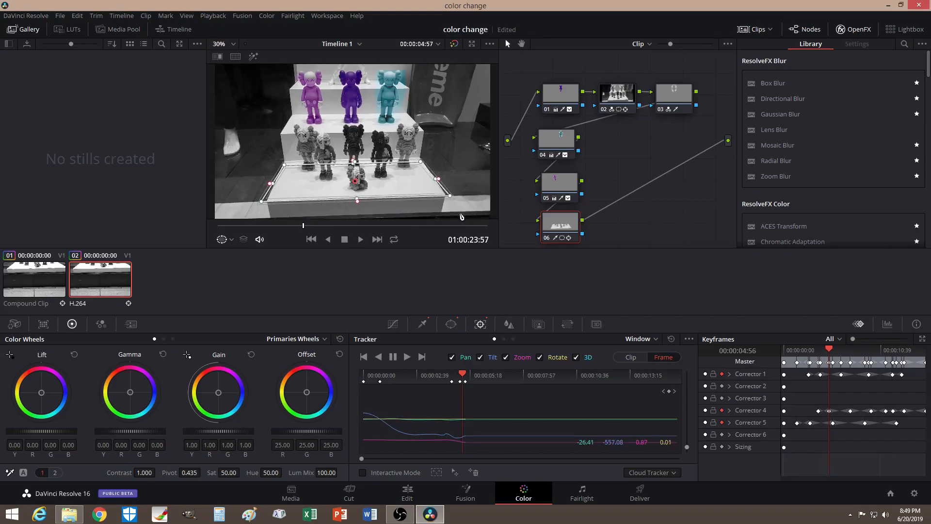
key("Right")
key("Right")
key("Right")
key("Right")
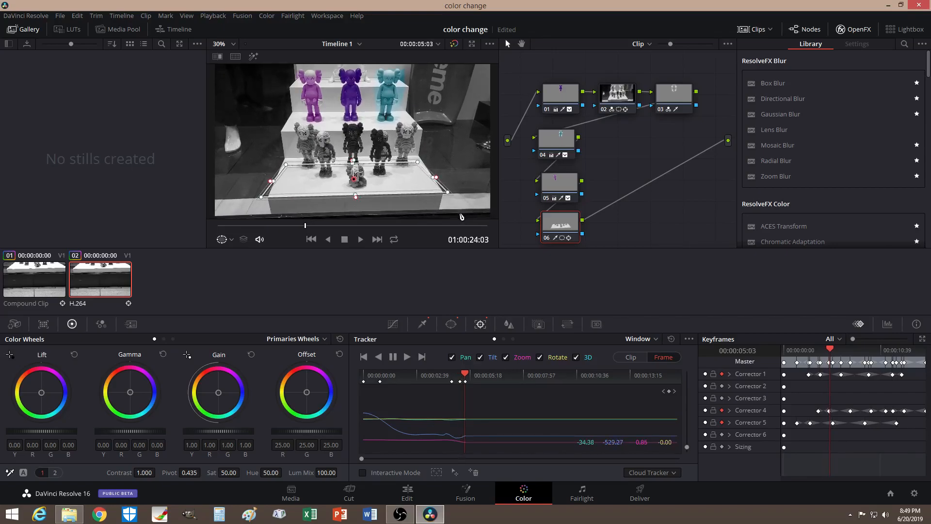
left_click_drag(420, 165, 423, 158)
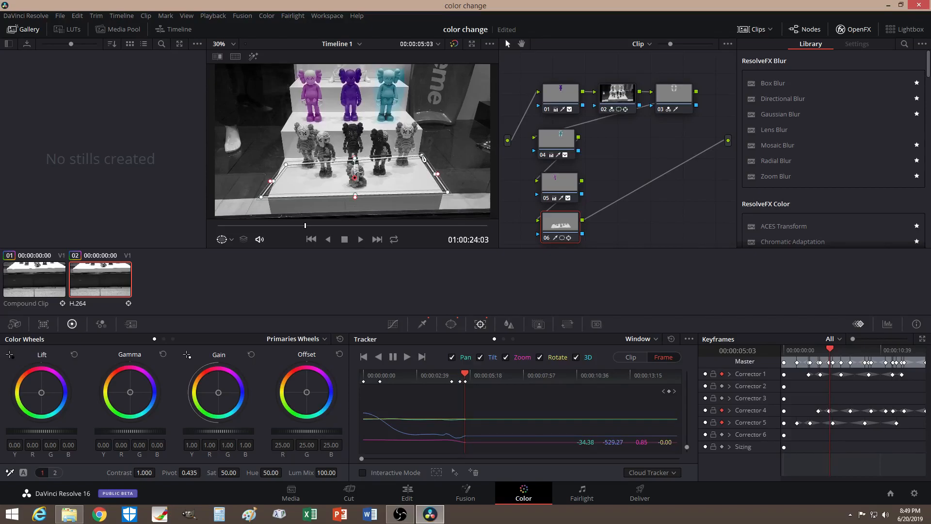
left_click_drag(288, 166, 282, 158)
left_click_drag(261, 200, 267, 203)
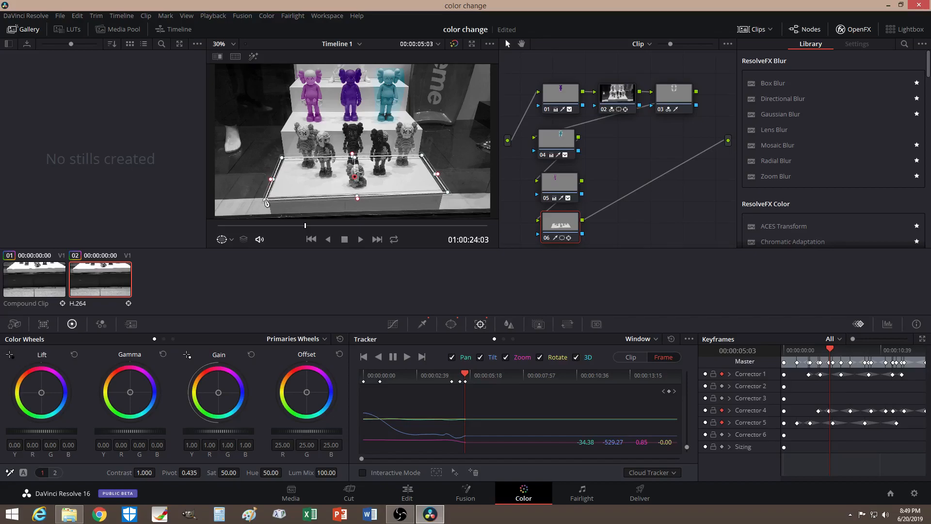
left_click_drag(447, 196, 448, 196)
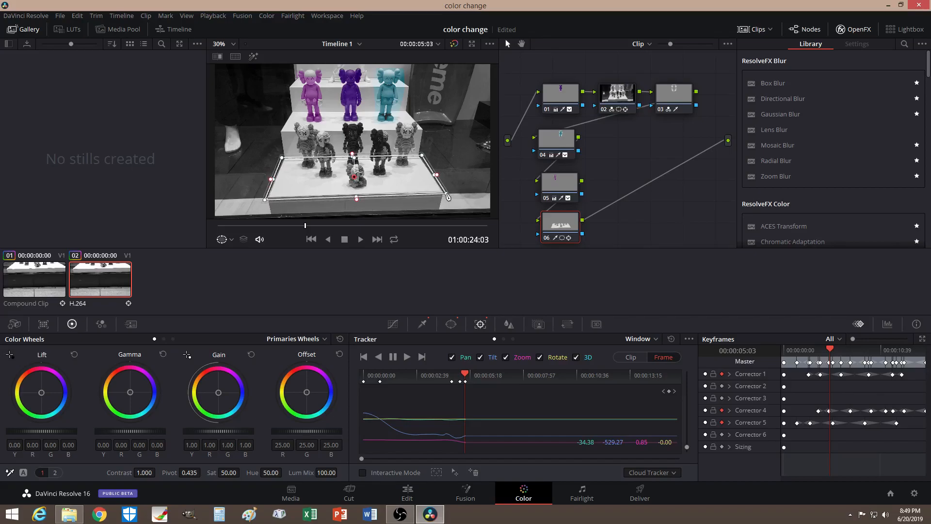
- Go to 00:00:05:06 and align all four corners of node 06's window with the platform
key("Right")
key("Right")
key("Right")
key("Right")
key("Right")
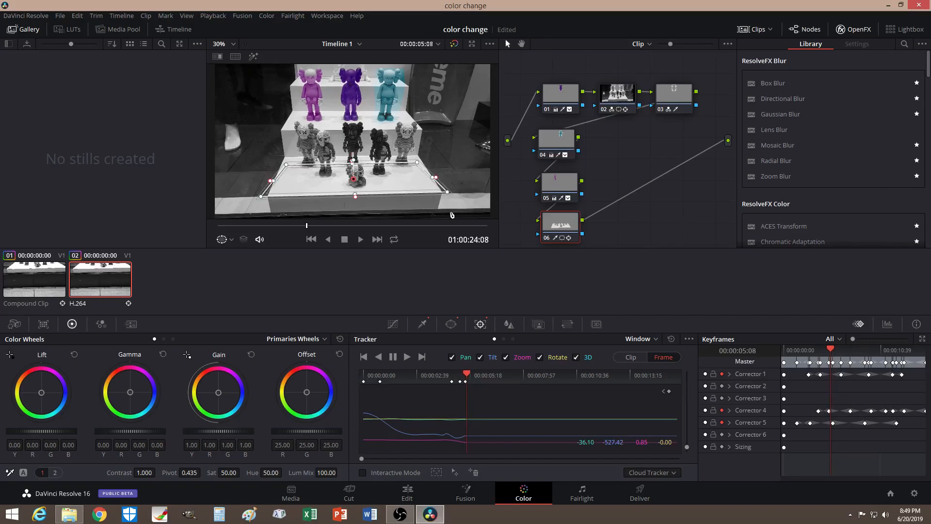
key("Left")
key("Left")
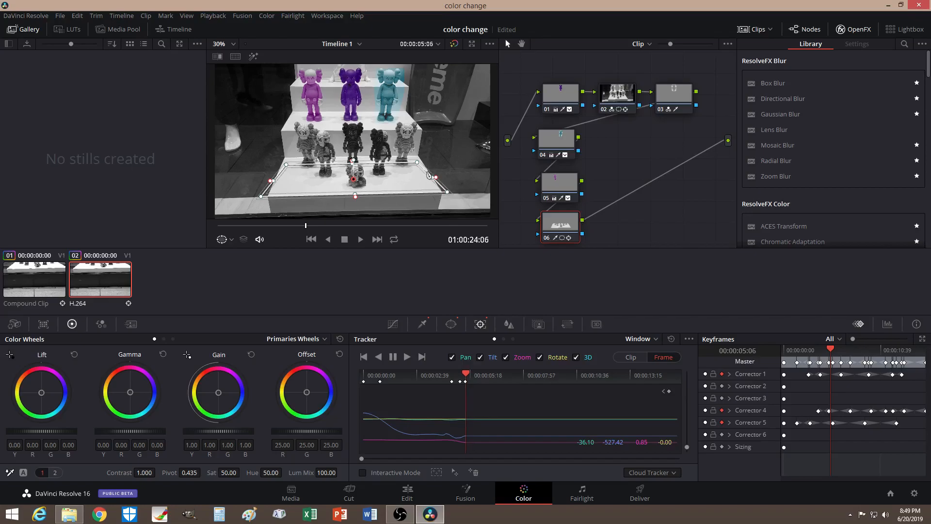
left_click_drag(418, 164, 420, 159)
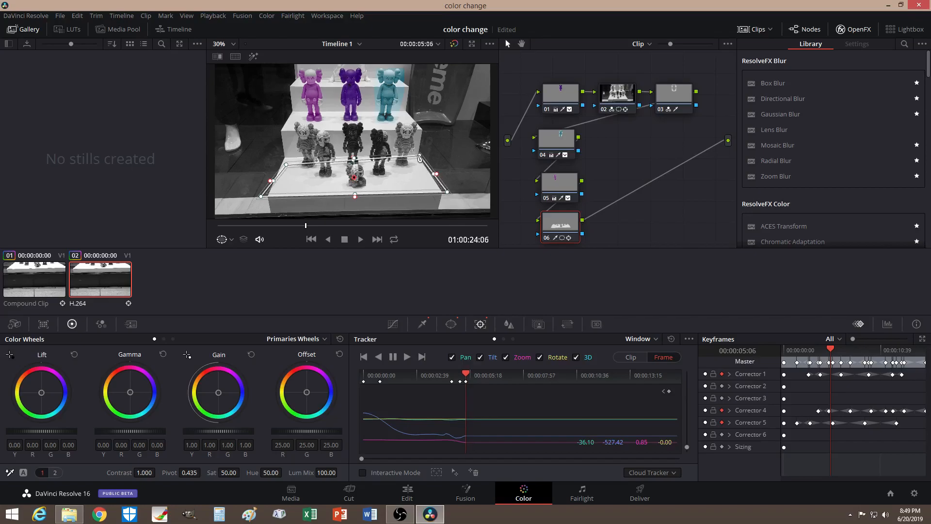
left_click_drag(288, 167, 283, 157)
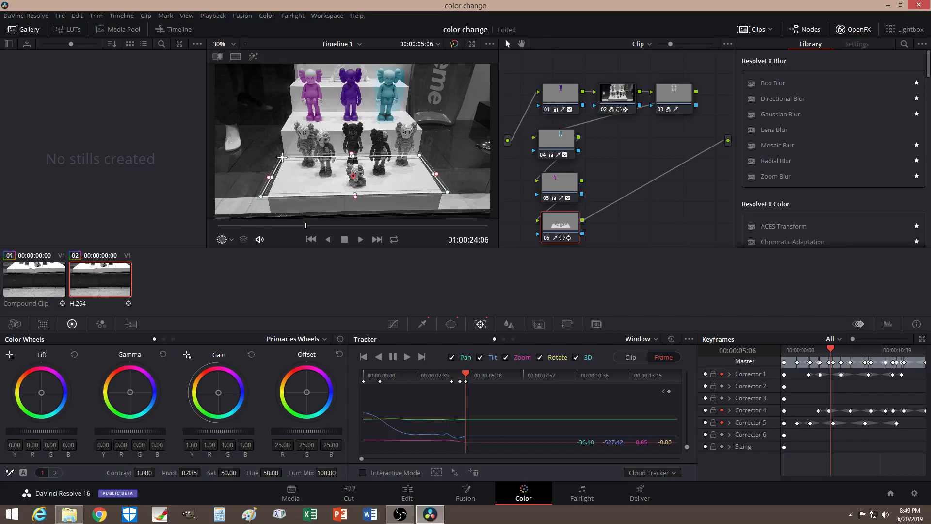
left_click_drag(259, 200, 266, 201)
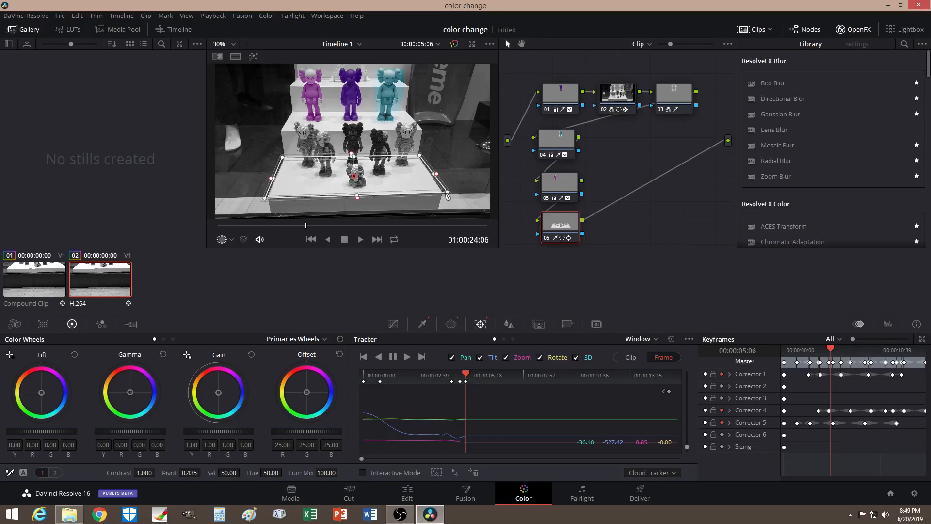
left_click_drag(446, 192, 447, 198)
- Check frame by frame from 00:00:05:06 to 00:00:05:20 how node 06's window fits the platform
key("Right")
key("Right")
key("Right")
key("Right")
key("Right")
key("Right")
key("Right")
key("Right")
key("Right")
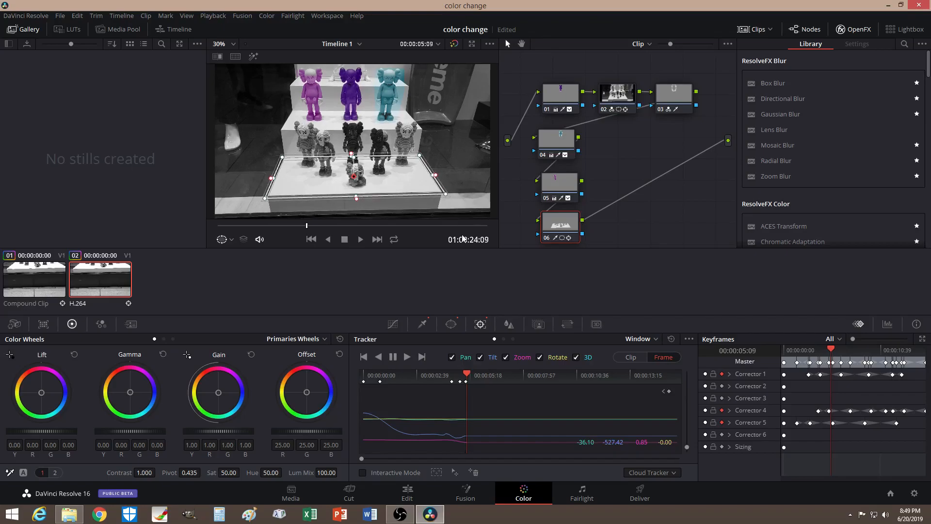
key("Right")
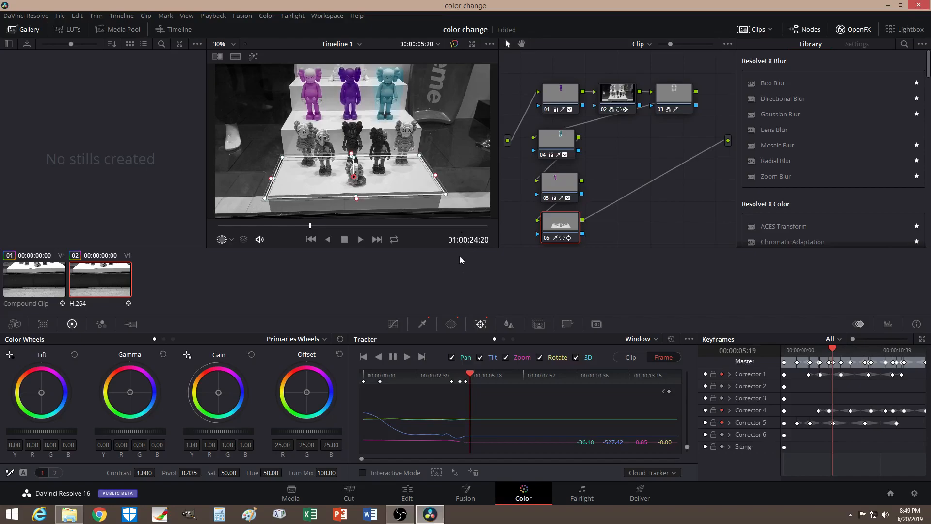
- Return to 00:00:05:04 and correct the two front corners of node 06's window to the platform's front edge
mouse_move(463, 376)
left_mouse_down()
mouse_move(392, 376)
mouse_move(468, 375)
left_mouse_up()
key("Left")
key("Left")
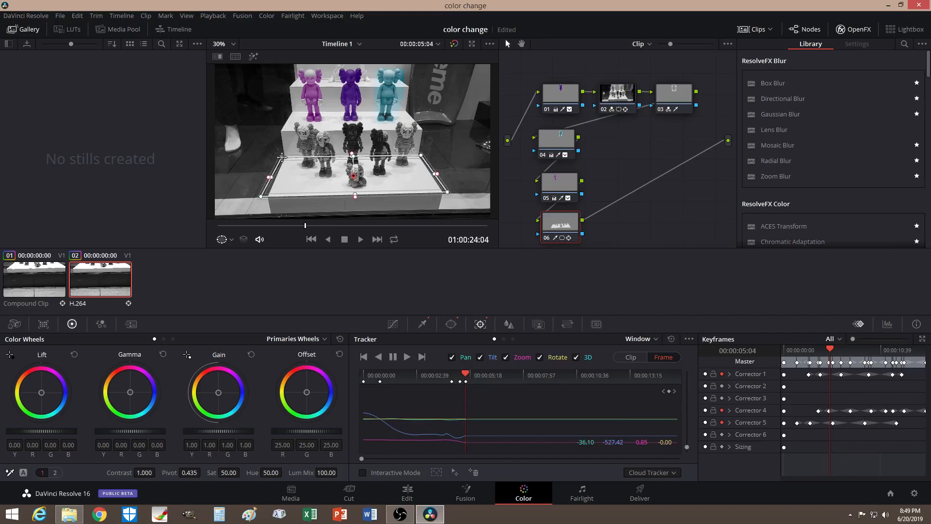
left_click_drag(260, 198, 266, 201)
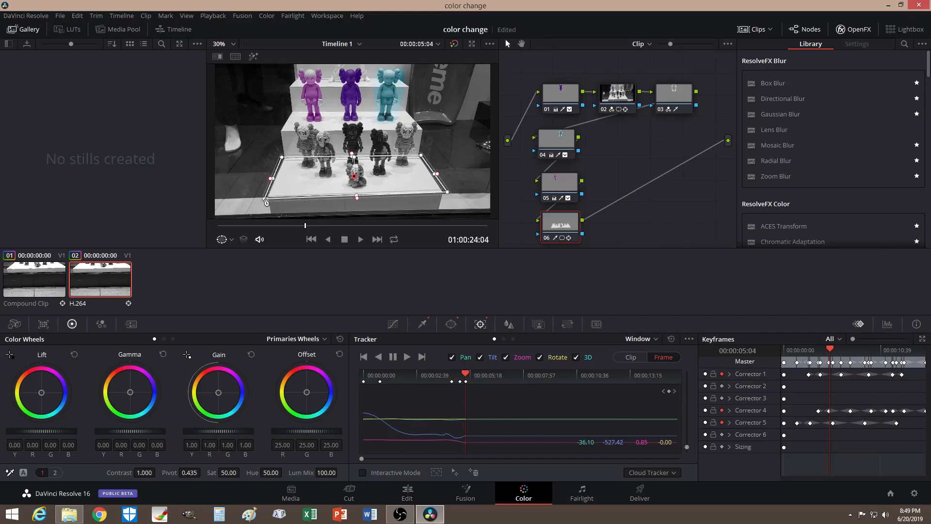
left_click_drag(449, 196, 449, 198)
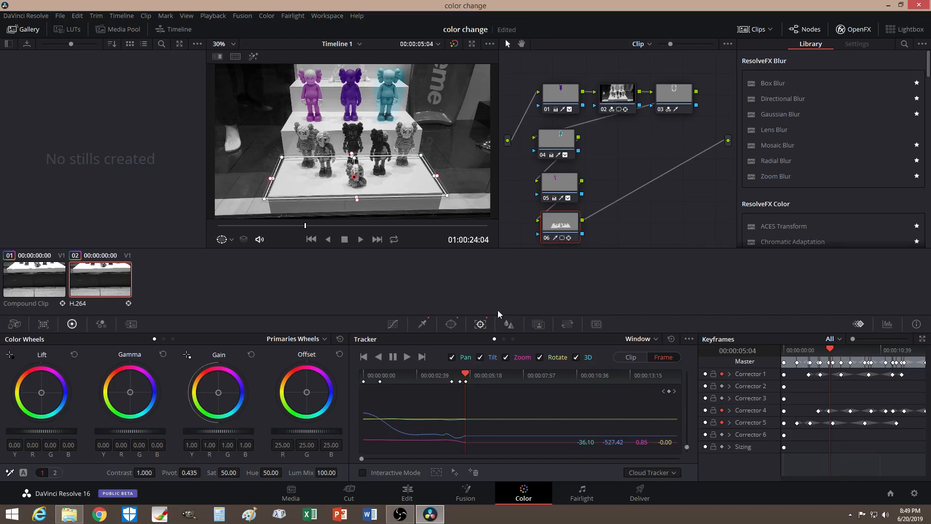
- Review node 06's window frame by frame back to 00:00:04:50 and forward to 00:00:05:09, examining its fit to the platform
key("Left")
key("Left")
key("Left")
key("Left")
key("Left")
key("Left")
key("Left")
key("Left")
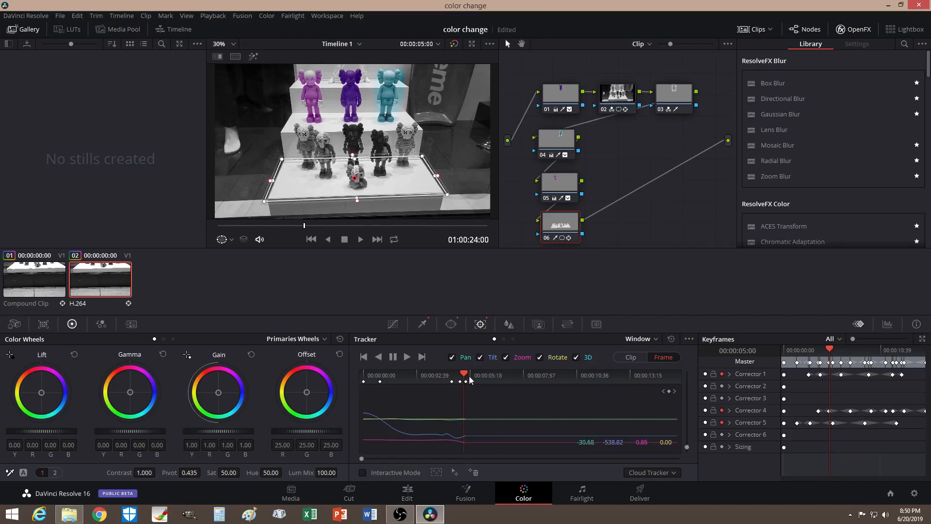
key("Left")
key("Left")
key("Left")
key("Left")
key("Left")
key("Left")
key("Left")
key("Left")
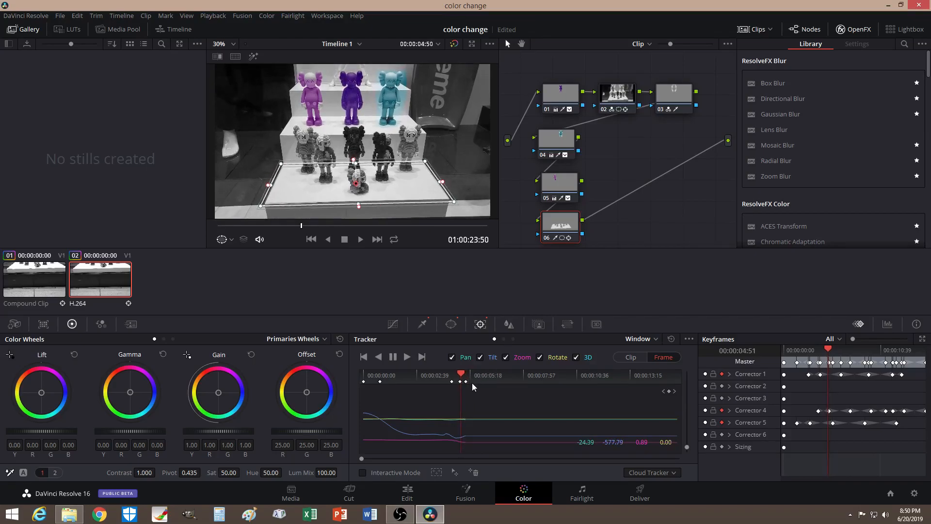
key("Right")
key("Right")
key("Right")
key("Right")
key("Right")
key("Right")
key("Right")
key("Right")
key("Right")
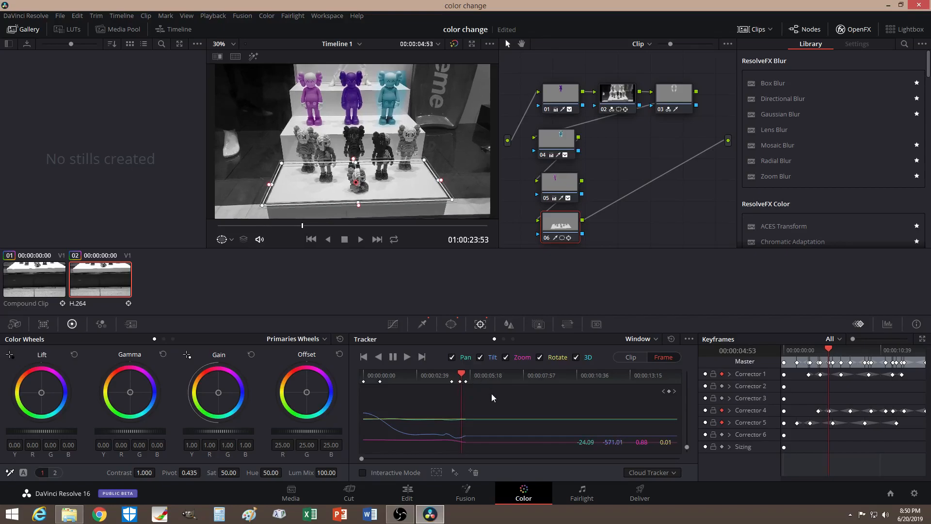
key("Right")
key("Right")
key("Right")
key("Right")
key("Right")
key("Right")
key("Right")
key("Right")
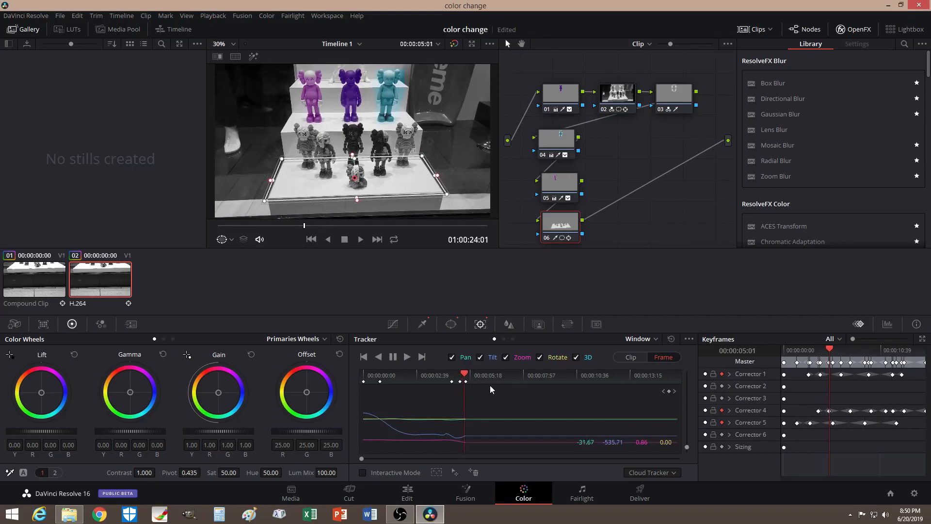
key("Right")
key("Right")
key("Right")
key("Right")
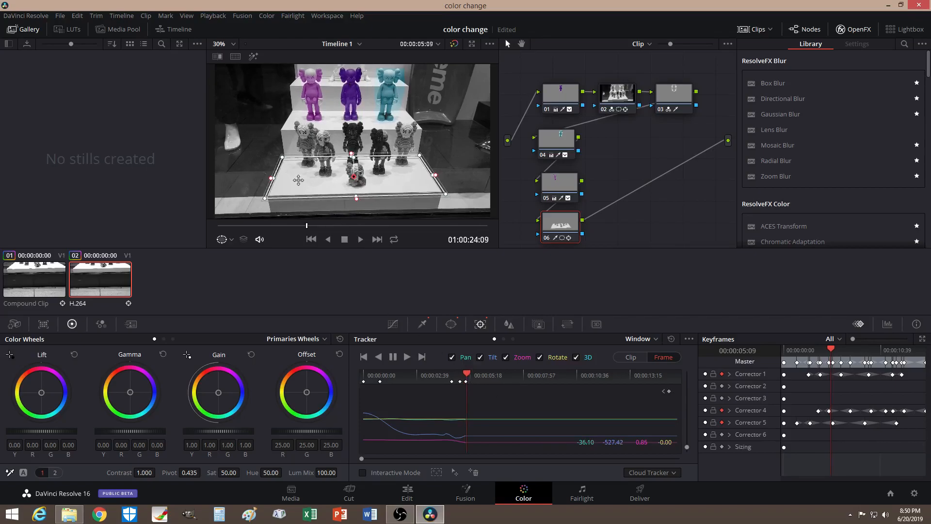
- Track node 06's window forward from 00:00:05:09 to 00:00:11:43 and spot-check the track across the clip
left_click(407, 357)
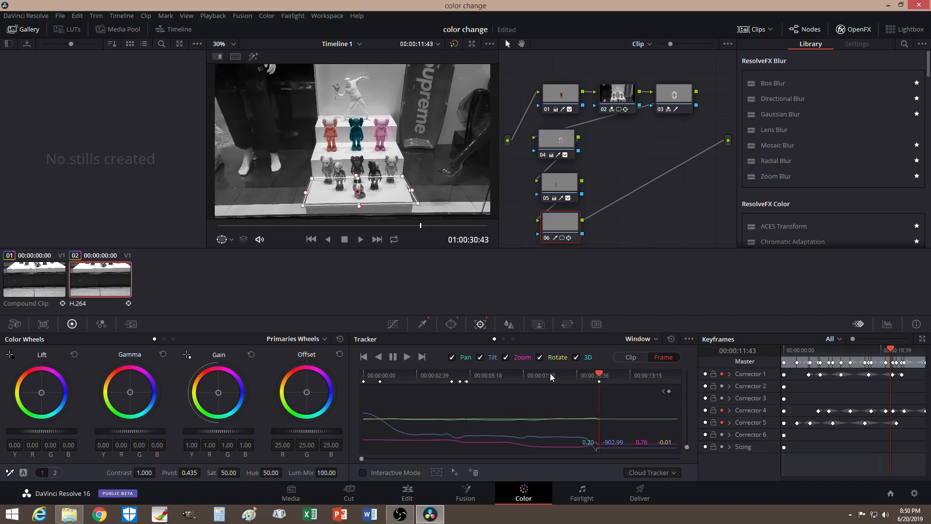
left_click(502, 375)
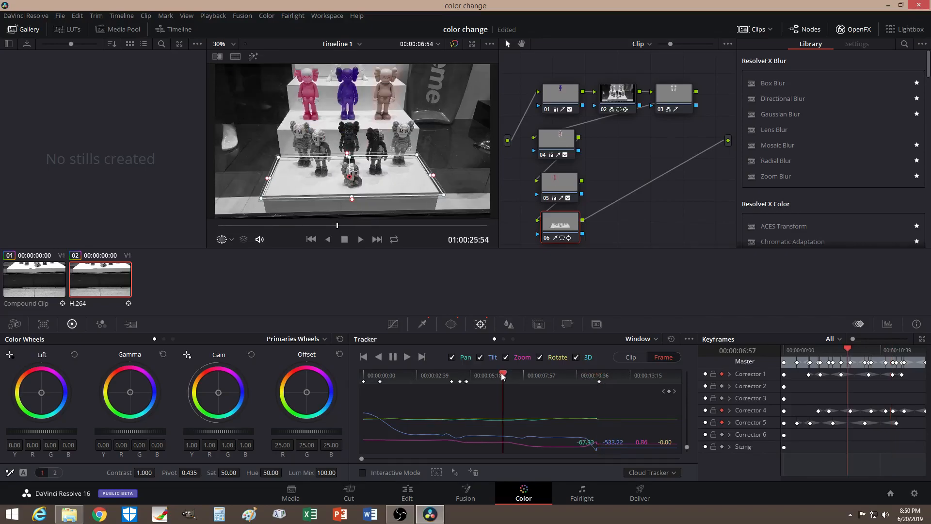
left_click(427, 373)
left_click(400, 371)
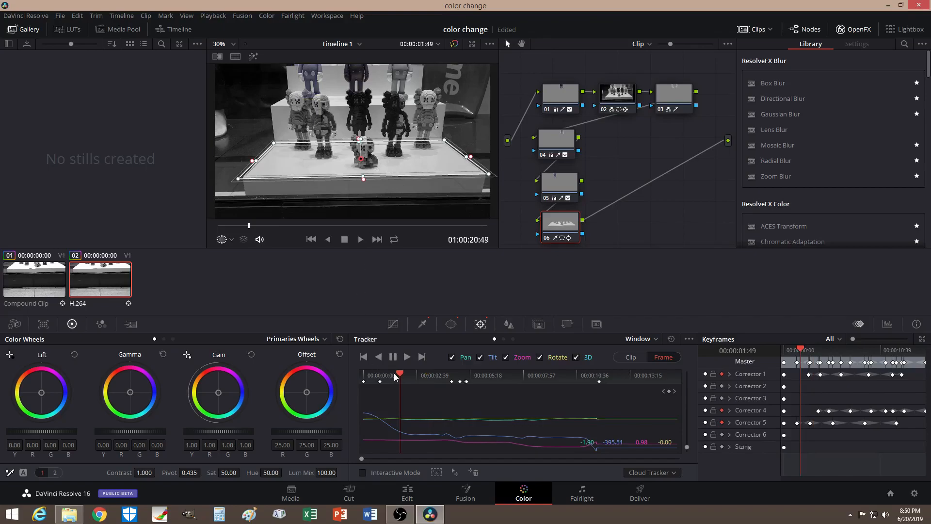
left_click(363, 372)
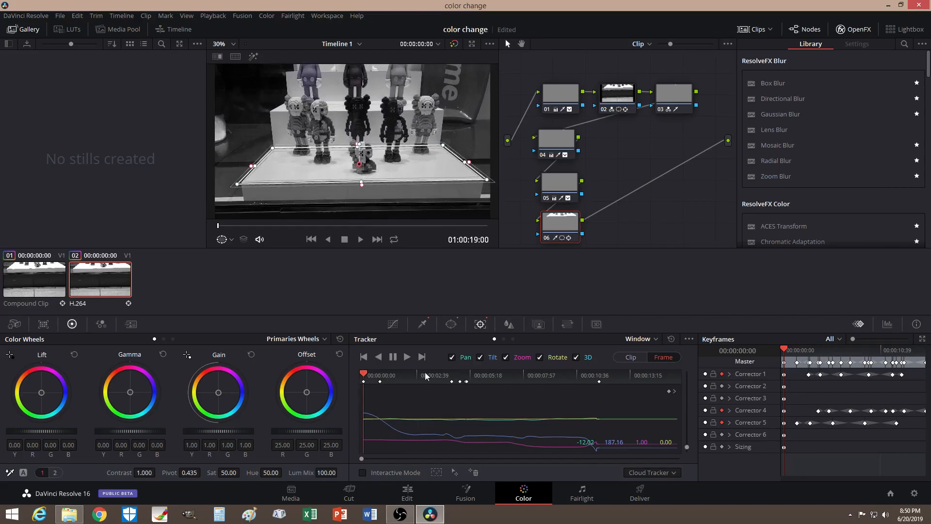
left_click_drag(468, 374, 477, 374)
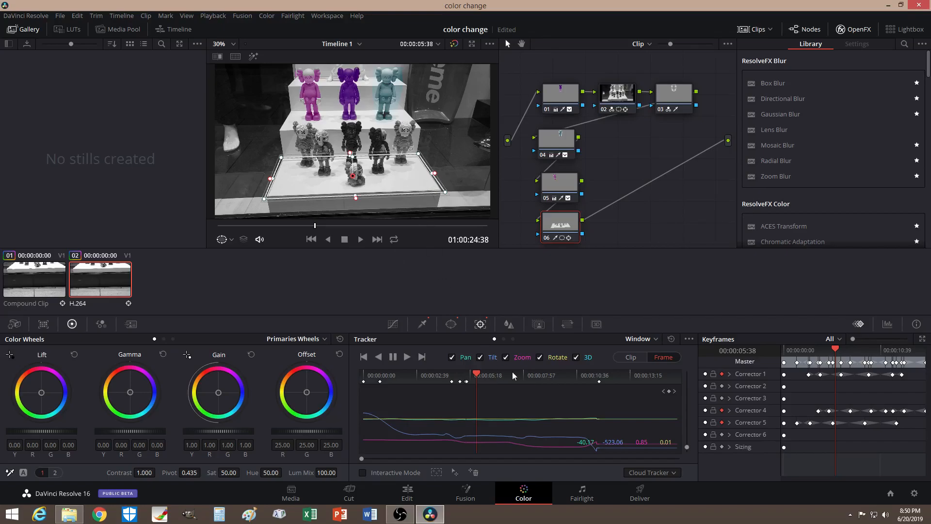
left_click_drag(478, 374, 468, 374)
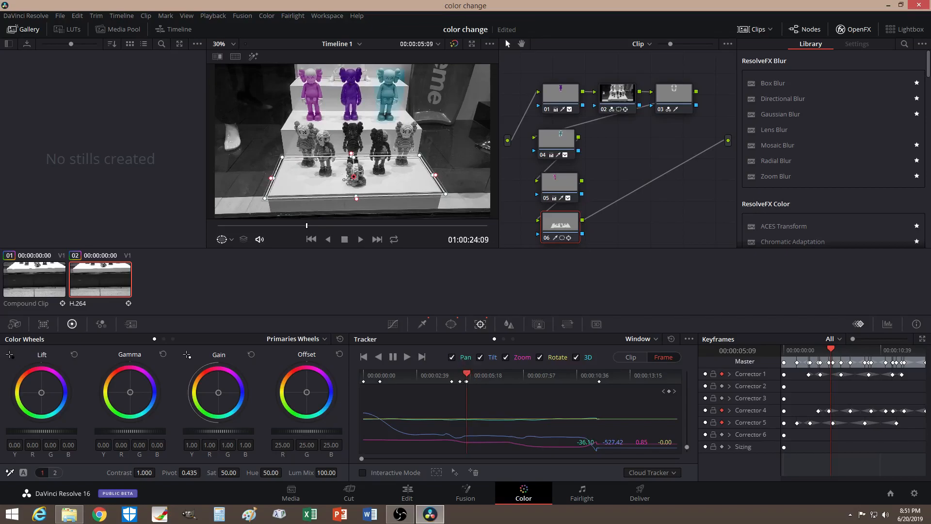
- Keyframe node 06's Gain from 00:00:01:04 to flash the platform lavender, pink and violet, resetting Gain at 00:00:01:20
left_click_drag(466, 373, 383, 375)
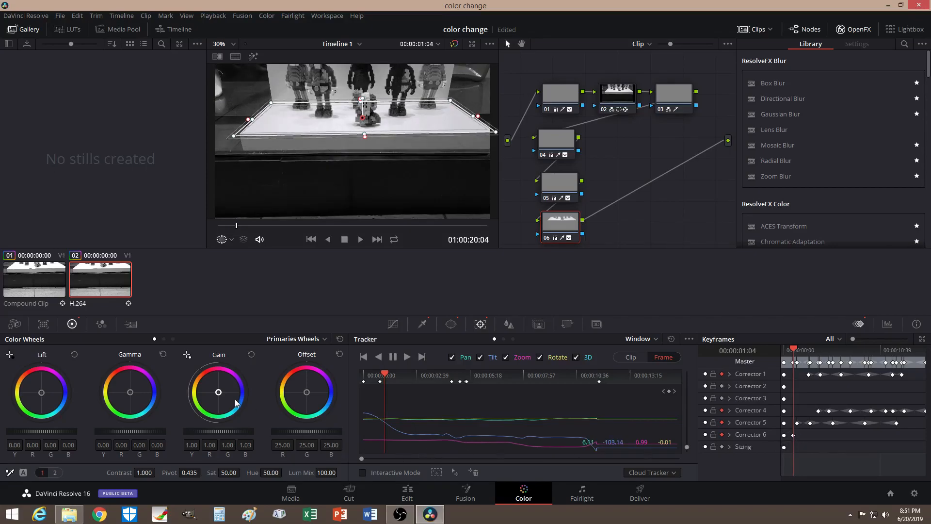
left_click_drag(221, 394, 227, 392)
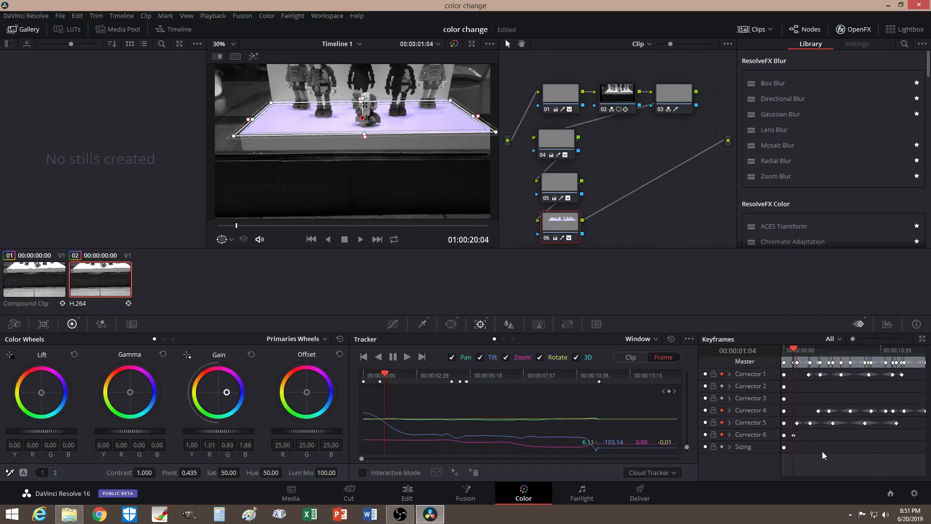
left_click_drag(226, 393, 222, 392)
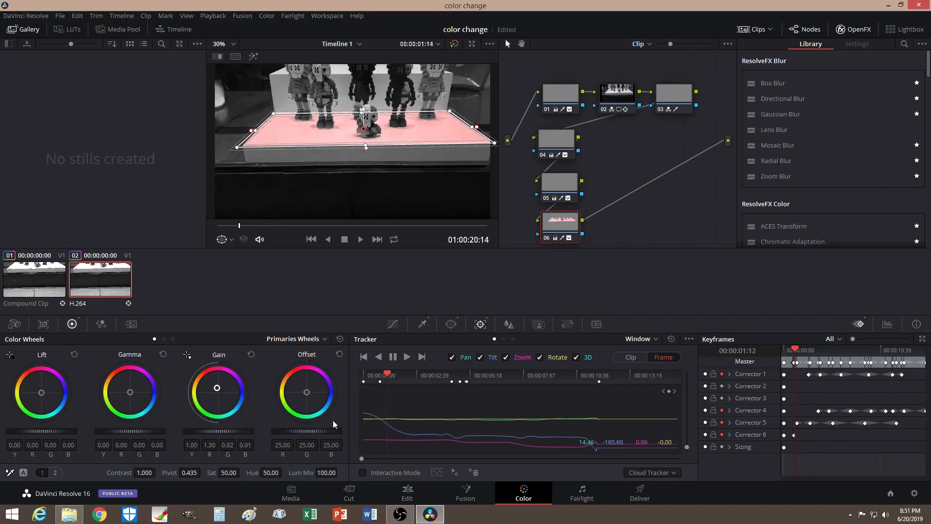
left_click_drag(216, 391, 219, 388)
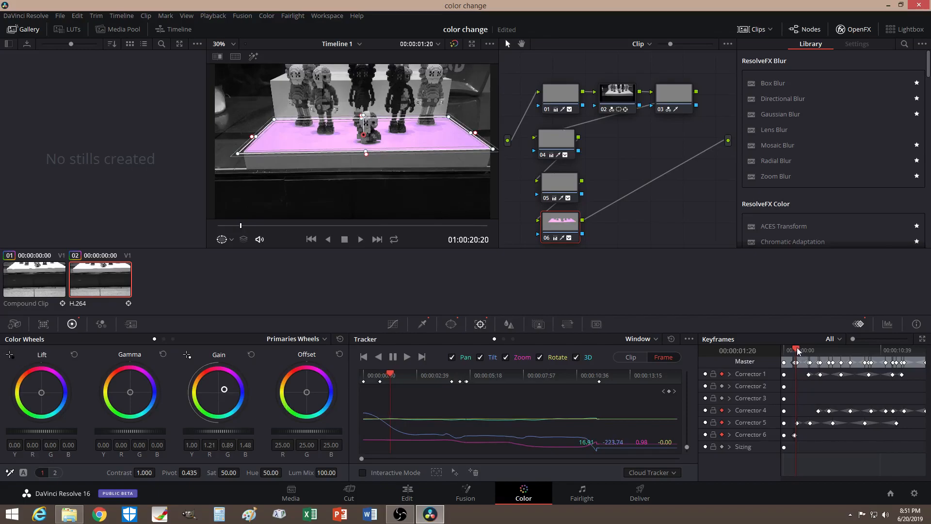
left_click(251, 354)
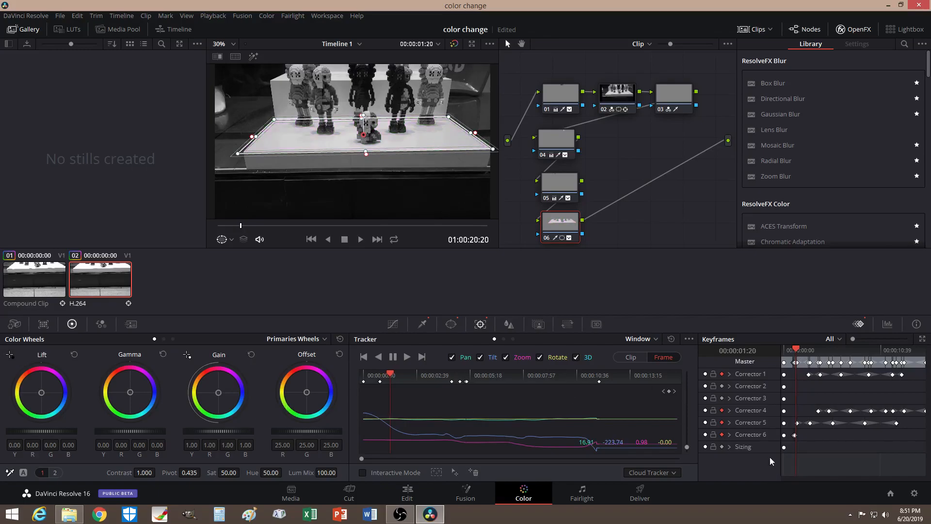
- Keyframe node 06's Gain to lavender at 00:00:01:31 and violet at 00:00:01:52, resetting Gain at 00:00:01:36 and 00:00:01:54
left_click_drag(218, 392, 222, 393)
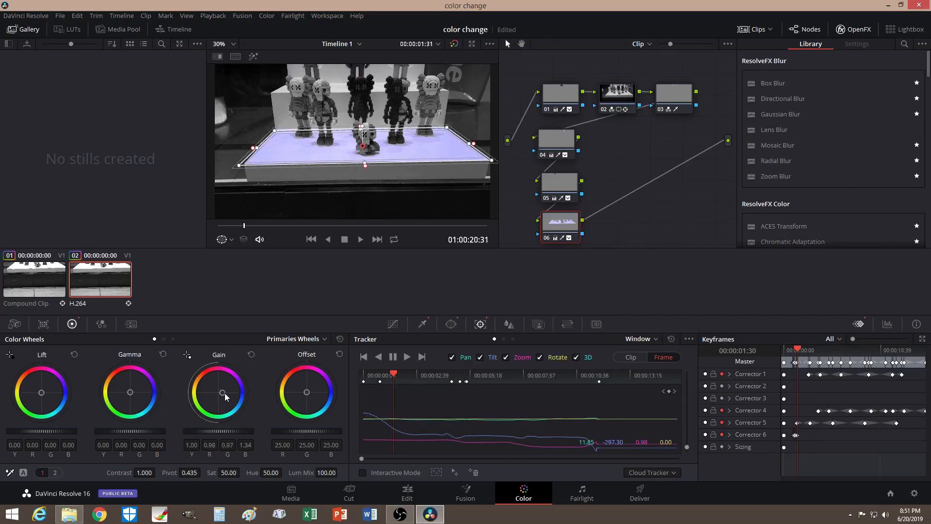
left_click(252, 355)
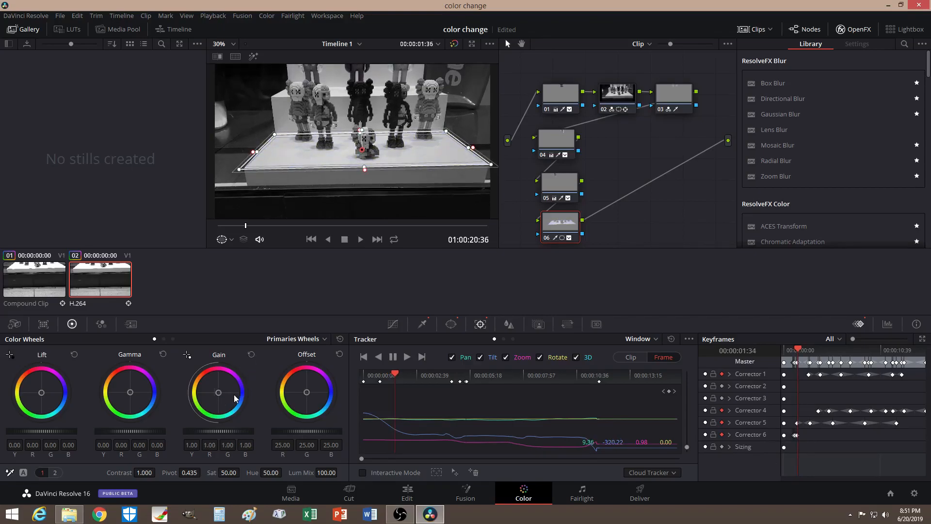
left_click_drag(218, 398, 225, 392)
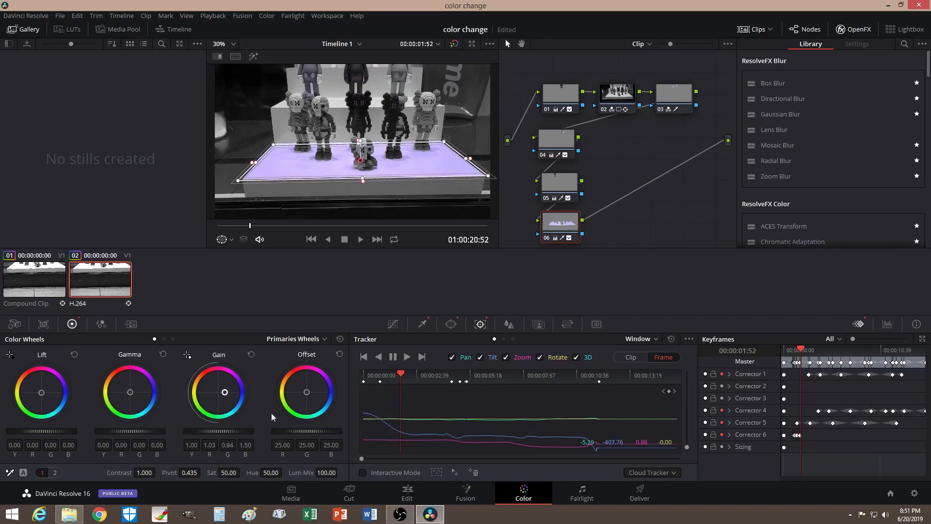
left_click(252, 354)
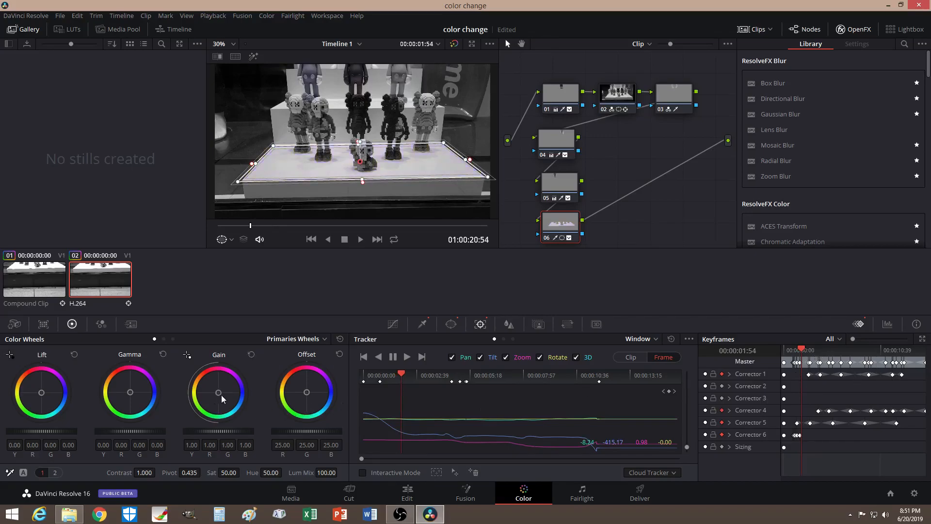
- Keyframe node 06's Gain to orange at 00:00:02:00, hold the orange through 00:00:06:14, and reset Gain at 00:00:06:18
left_click_drag(222, 399, 216, 392)
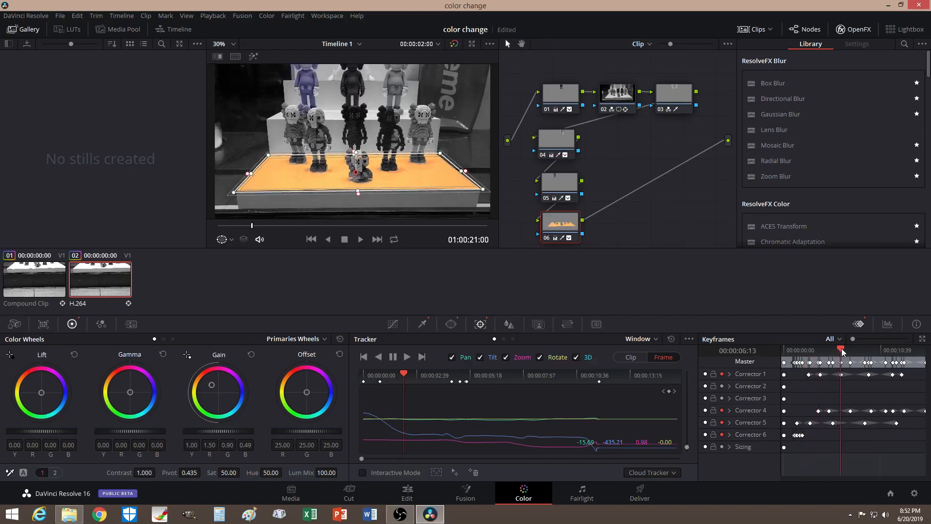
left_click_drag(214, 388, 215, 388)
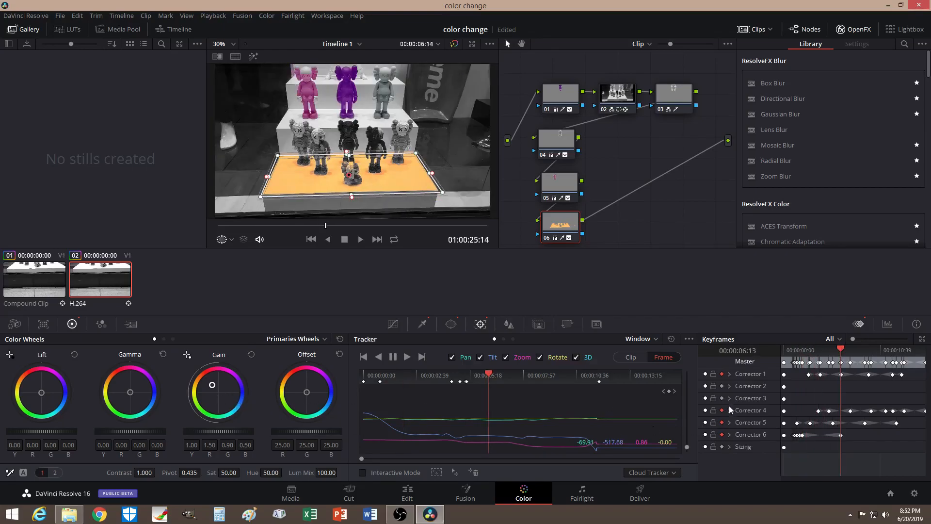
left_click(251, 355)
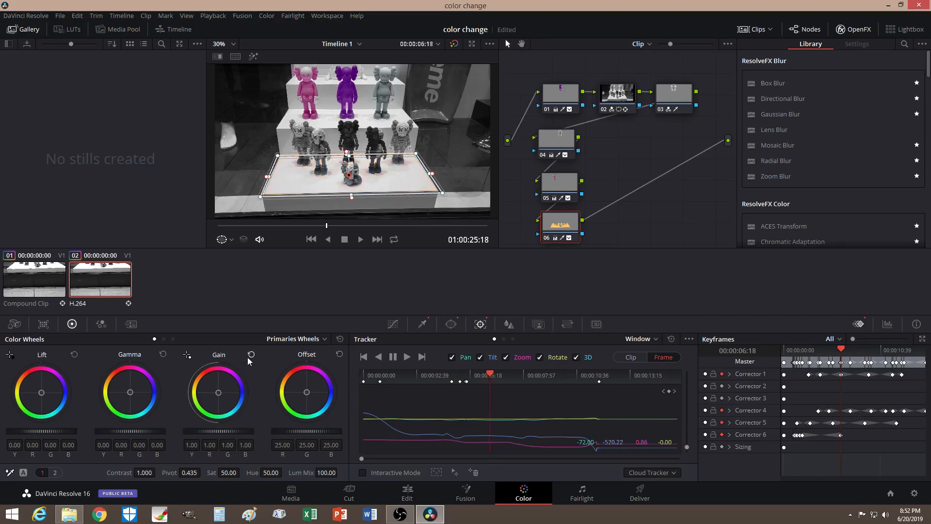
- Keyframe node 06's Gain to lavender just after 00:00:06:18, hold it through 00:00:09:20, and shift it to pink at 00:00:09:26
left_click_drag(243, 388, 248, 388)
left_click_drag(843, 350, 869, 351)
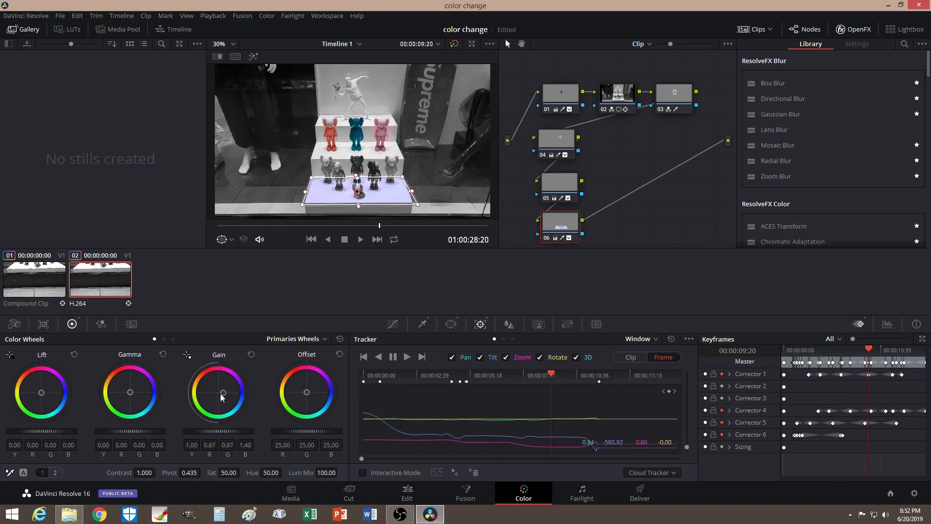
left_click_drag(221, 395, 224, 394)
key("Right")
key("Right")
key("Right")
key("Right")
key("Right")
key("Right")
left_click_drag(225, 392, 224, 390)
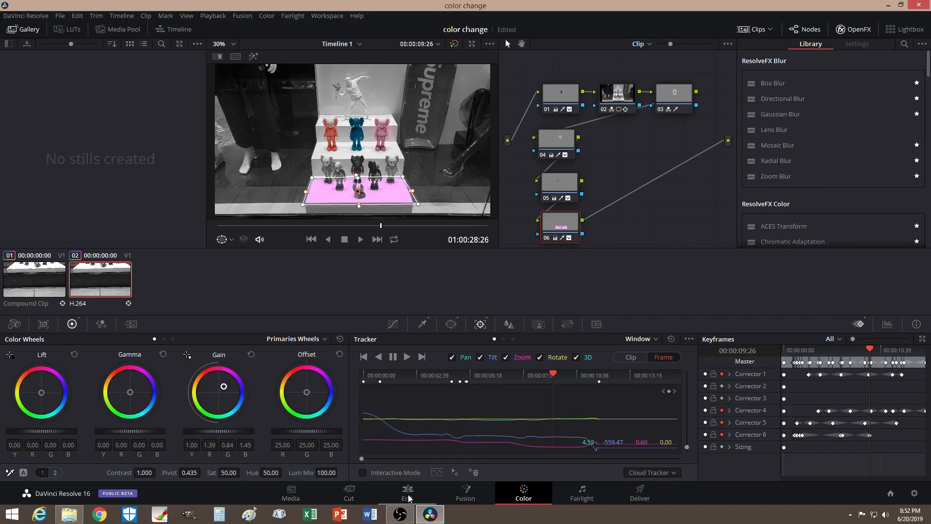
- Review the platform's colour changes on the Edit page timeline, scrubbing back to 01:00:26:14
left_click(350, 495)
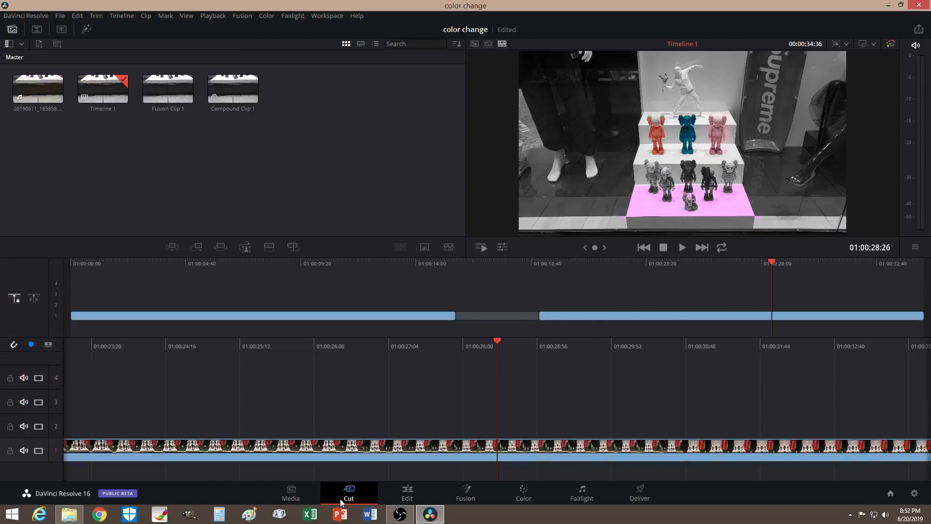
left_click(407, 492)
left_click_drag(565, 311, 513, 309)
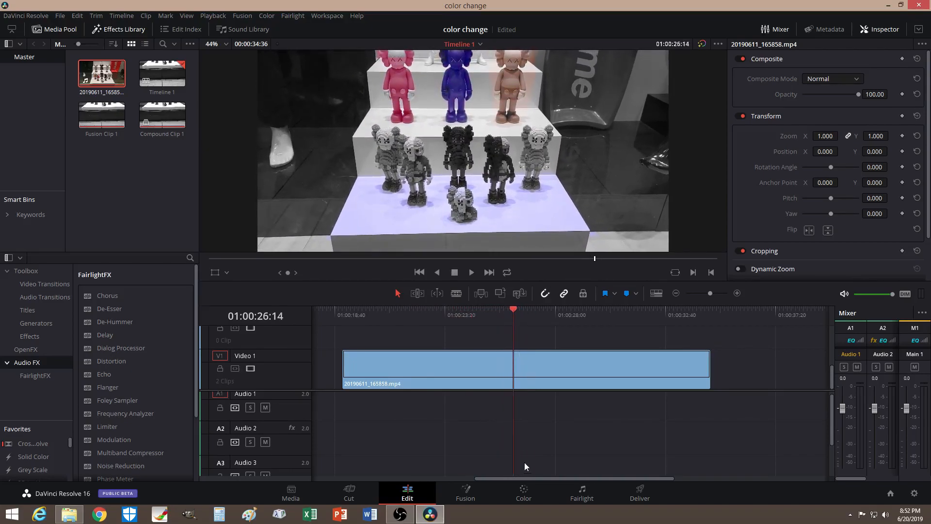
- Apply the ResolveFX Light Rays effect to node 06, with Source Threshold 0.664 and X Position 0.776
left_click(525, 494)
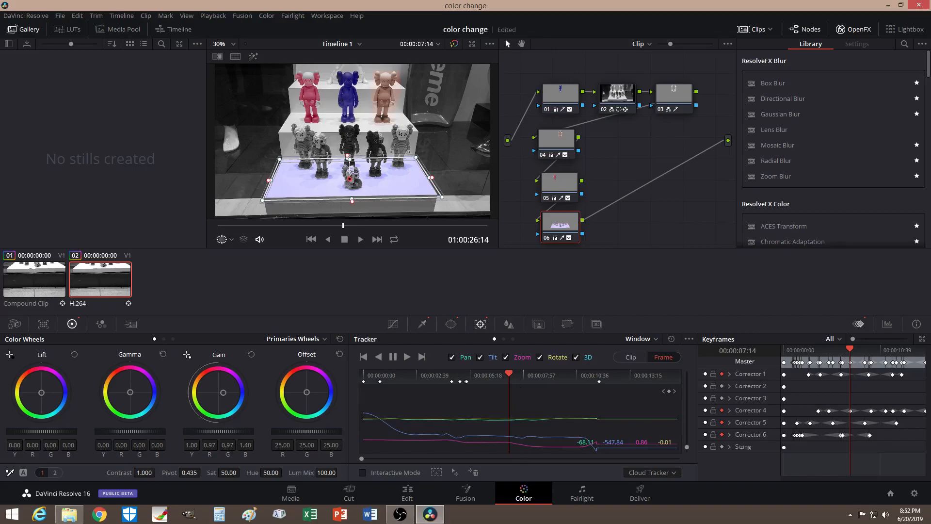
scroll(803, 145, "down", 5)
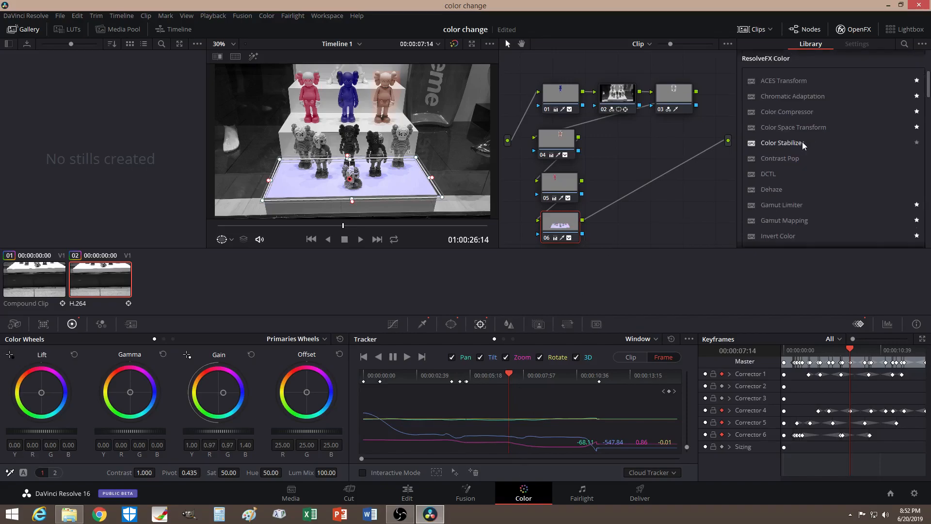
scroll(804, 141, "down", 5)
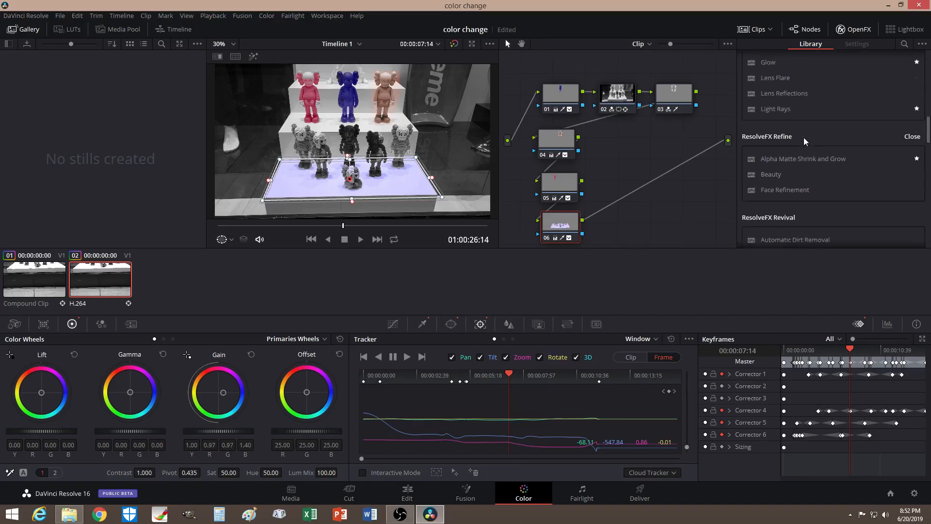
left_click_drag(784, 141, 556, 220)
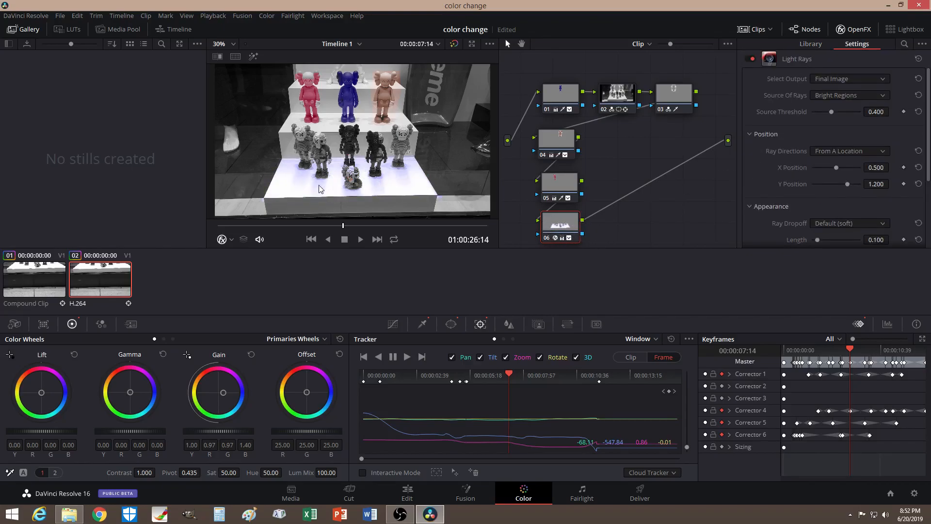
left_click_drag(833, 111, 845, 112)
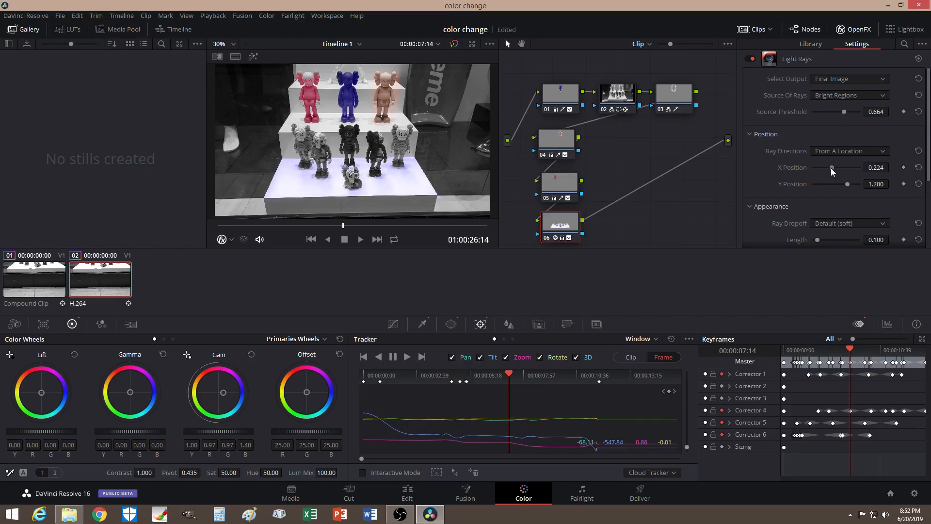
left_click_drag(838, 169, 842, 171)
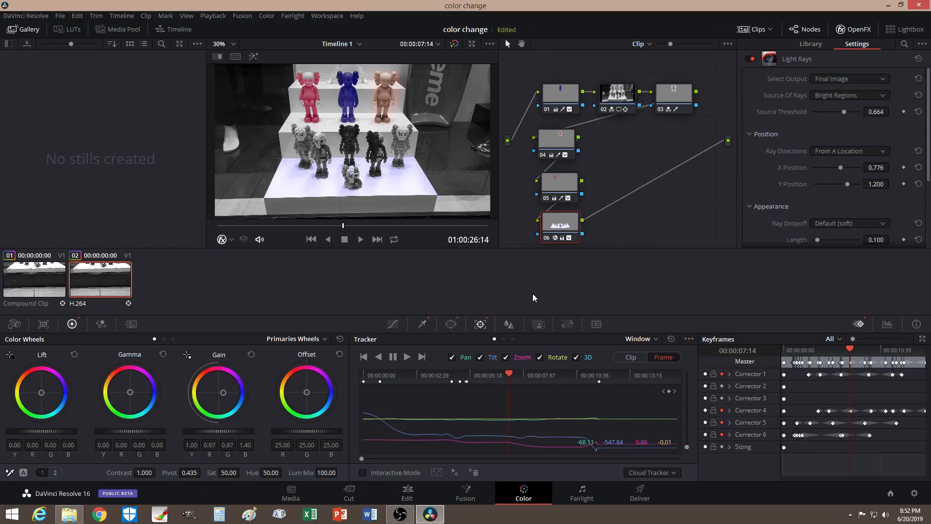
- Examine the platform's light rays on the Edit page timeline, scrubbing from 01:00:26:14 to 01:00:27:53
left_click(406, 495)
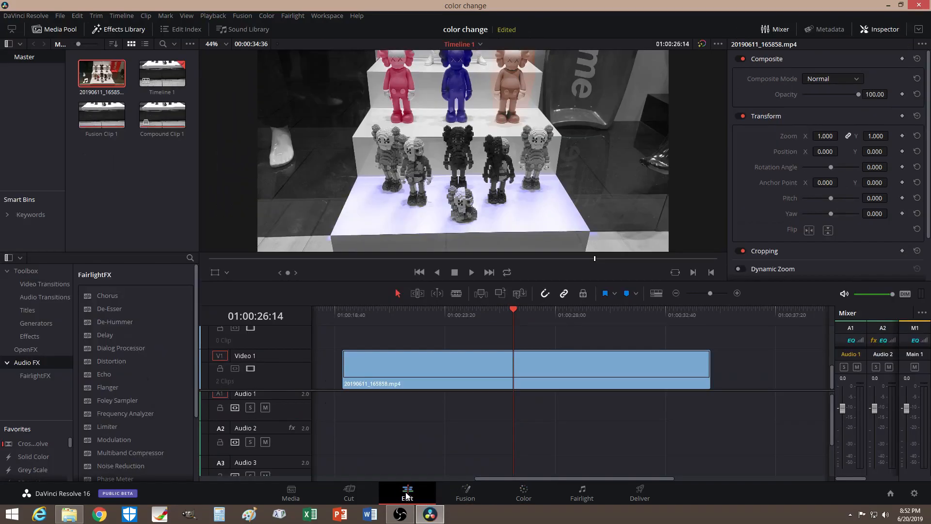
mouse_move(515, 310)
left_mouse_down()
mouse_move(417, 307)
mouse_move(522, 310)
left_mouse_up()
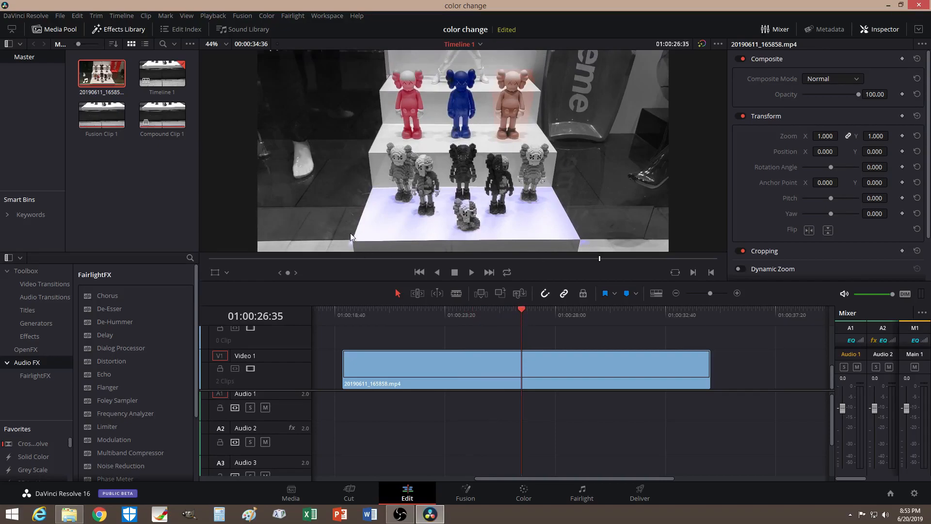
left_click_drag(522, 310, 552, 314)
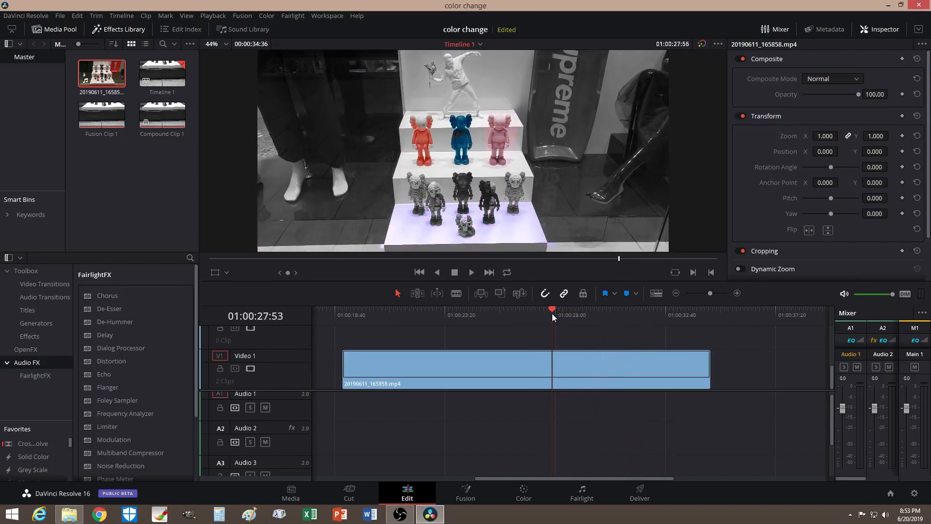